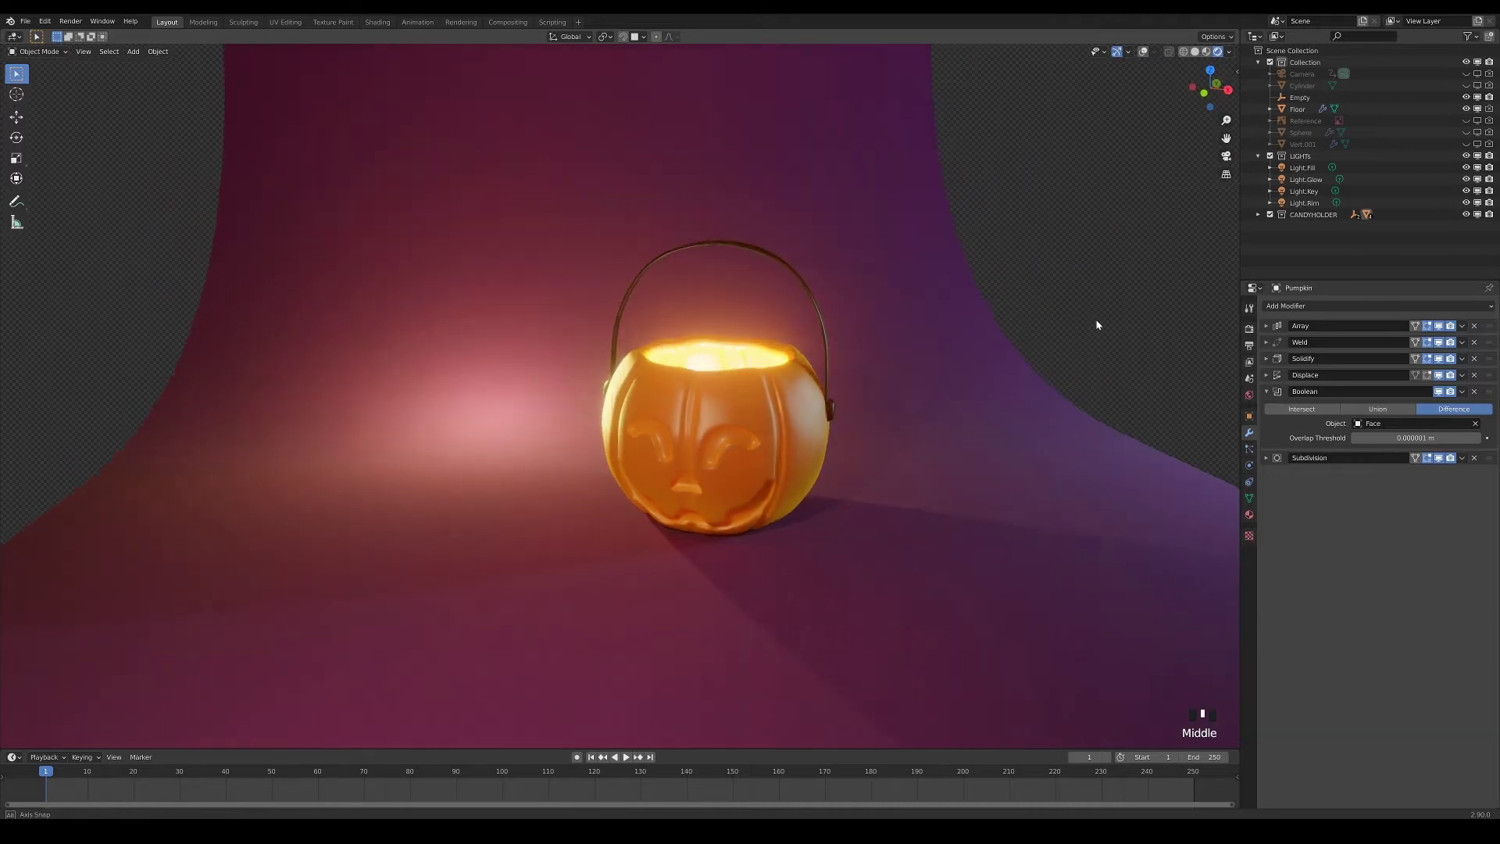
Hide the Floor backdrop with H and orbit the view around the pumpkin
left_click(1008, 375)
key("h")
mouse_move(1004, 376)
middle_mouse_down()
mouse_move(993, 383)
mouse_move(1068, 378)
mouse_move(1029, 390)
mouse_move(974, 375)
middle_mouse_up()
Add a UV sphere, frame it from the top view and enter Edit Mode
key("shift+a")
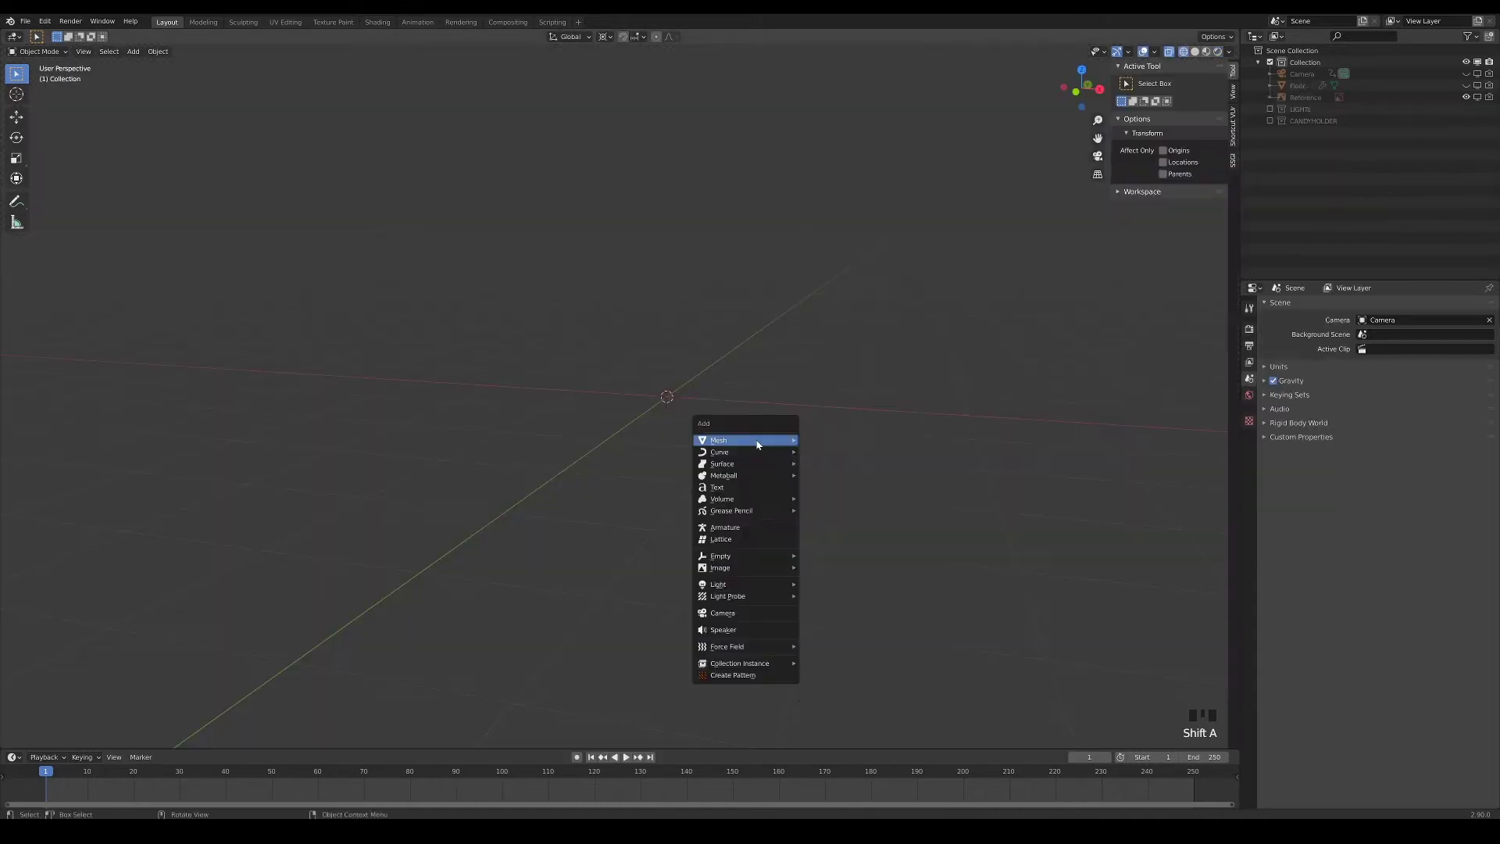
mouse_move(757, 441)
left_click(858, 476)
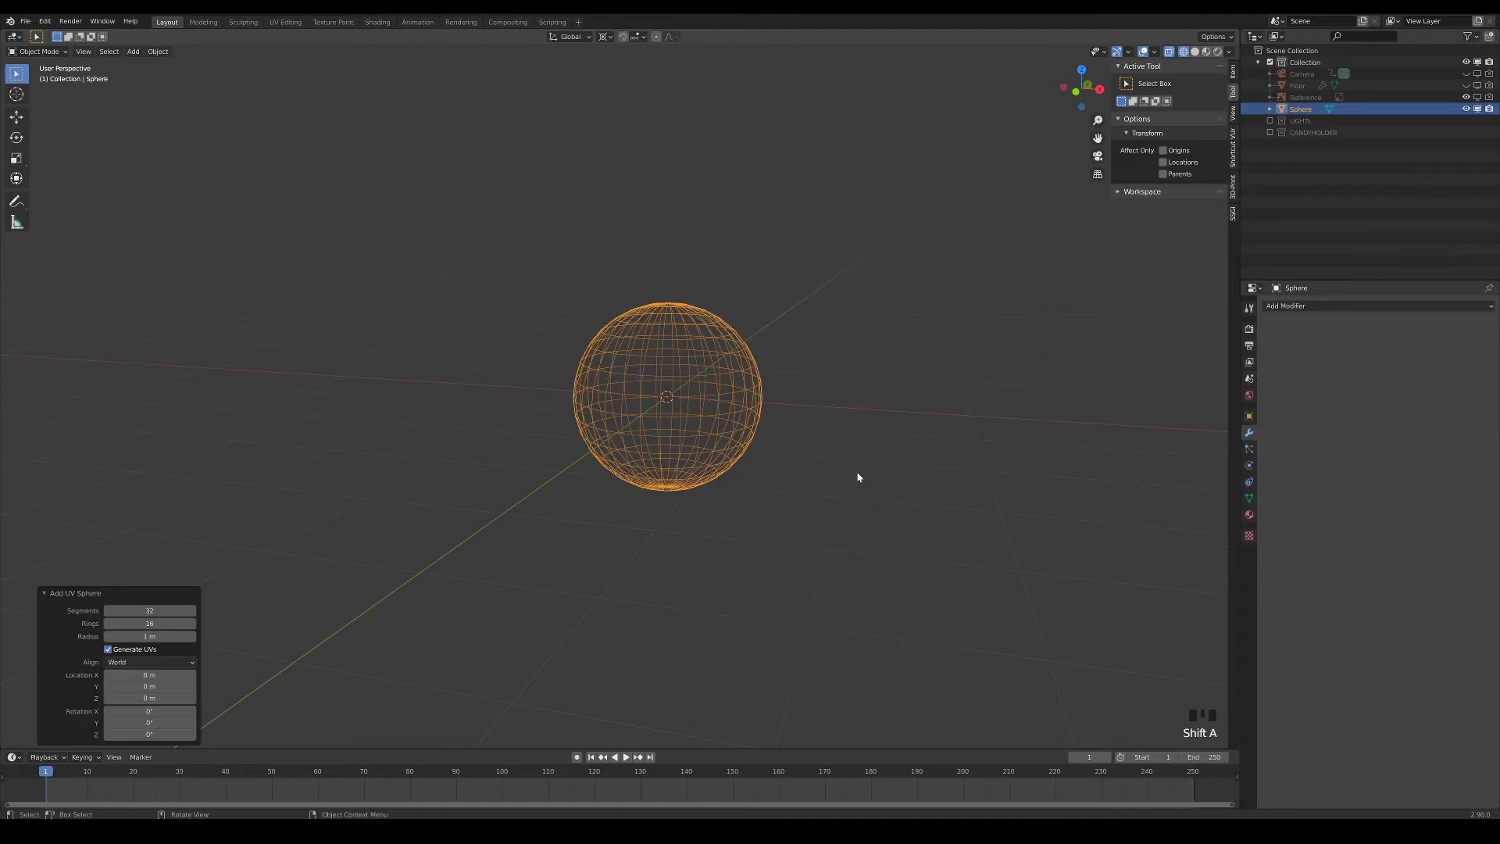
key("KP_7")
key("KP_Decimal")
key("Tab")
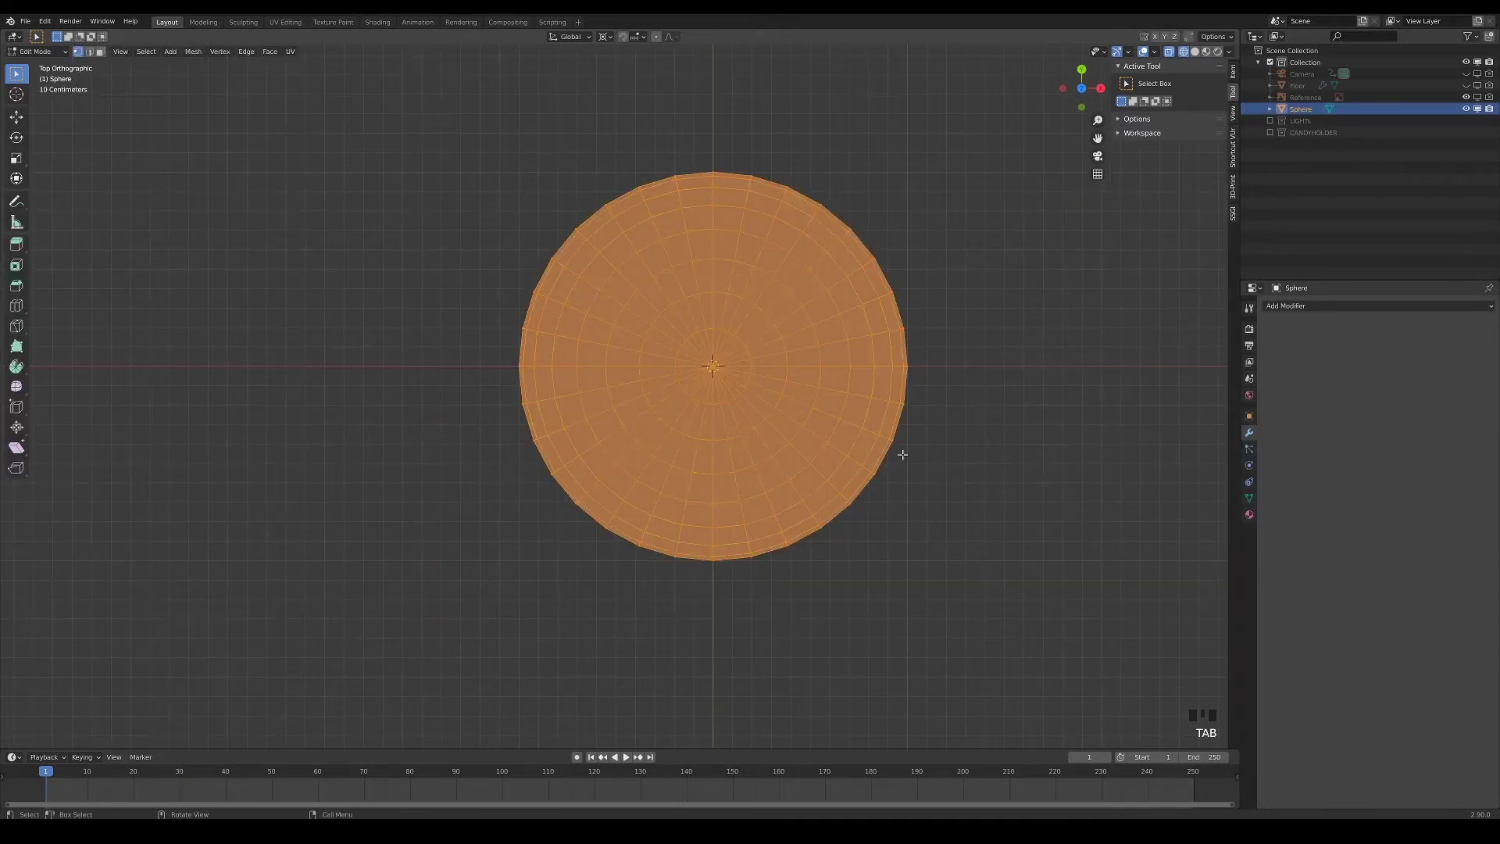
Delete all of the sphere's faces except one wedge slice
left_click_drag(934, 372, 711, 593, "ctrl")
scroll(859, 365, "up", 2)
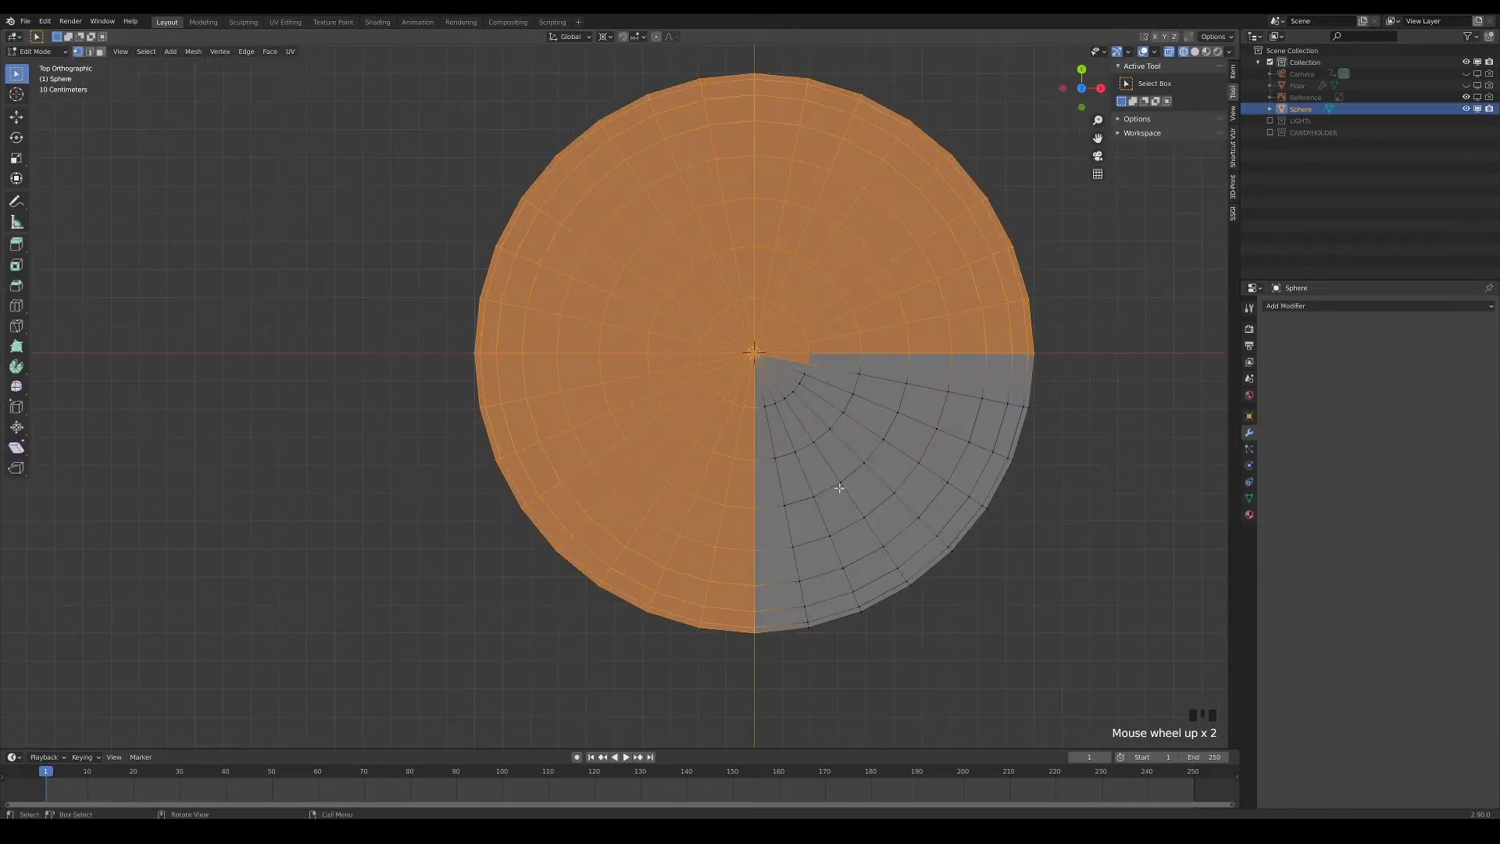
left_click(860, 364, "alt+shift")
left_click(886, 367, "alt+shift")
key("3")
left_click(904, 370, "alt+shift")
left_click(905, 400, "alt+shift")
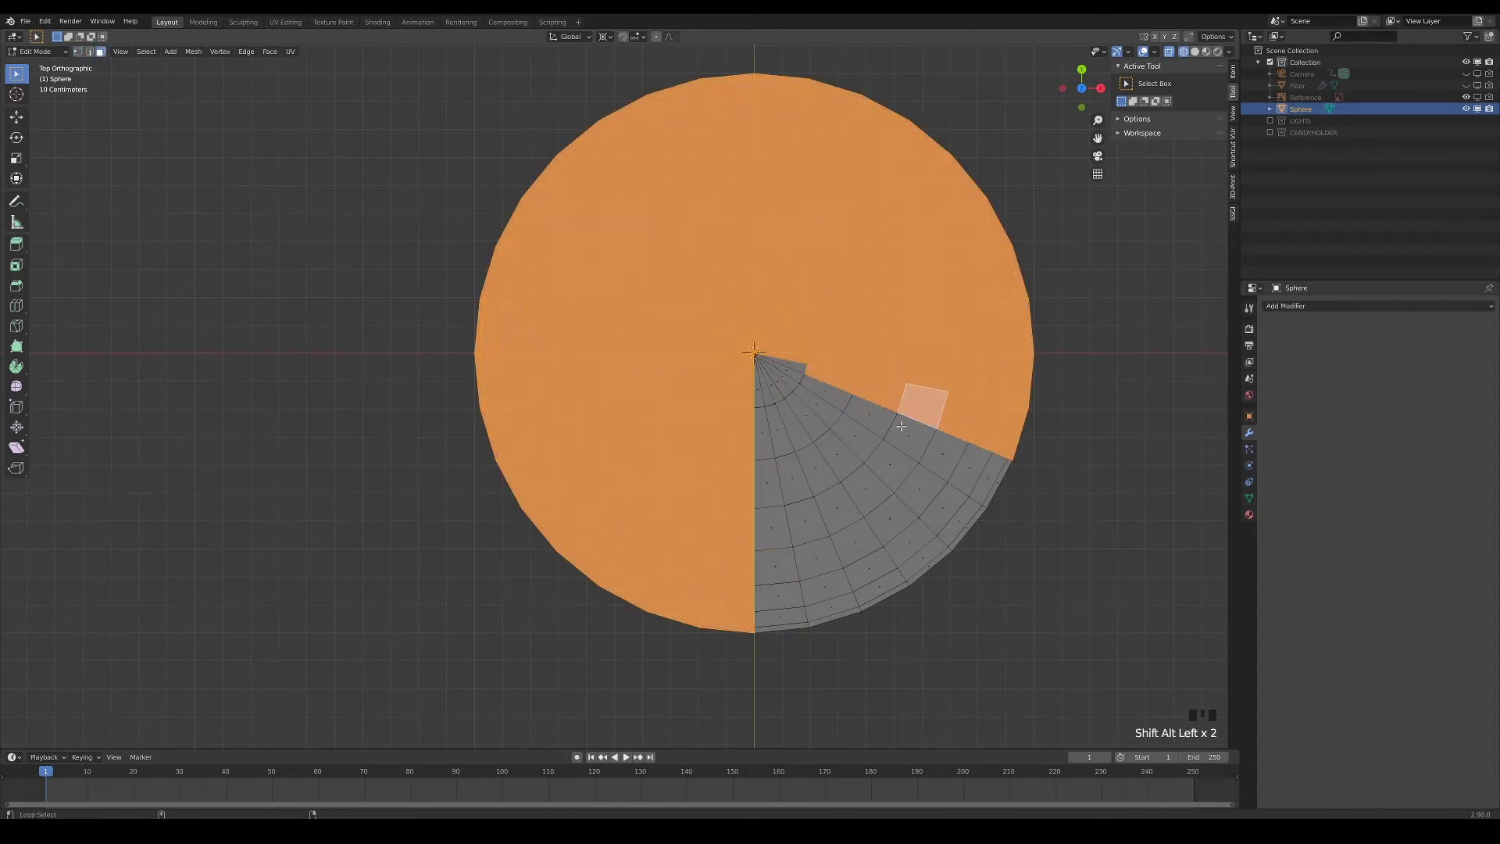
left_click(895, 428, "alt+shift")
scroll(898, 391, "down", 2)
key("x")
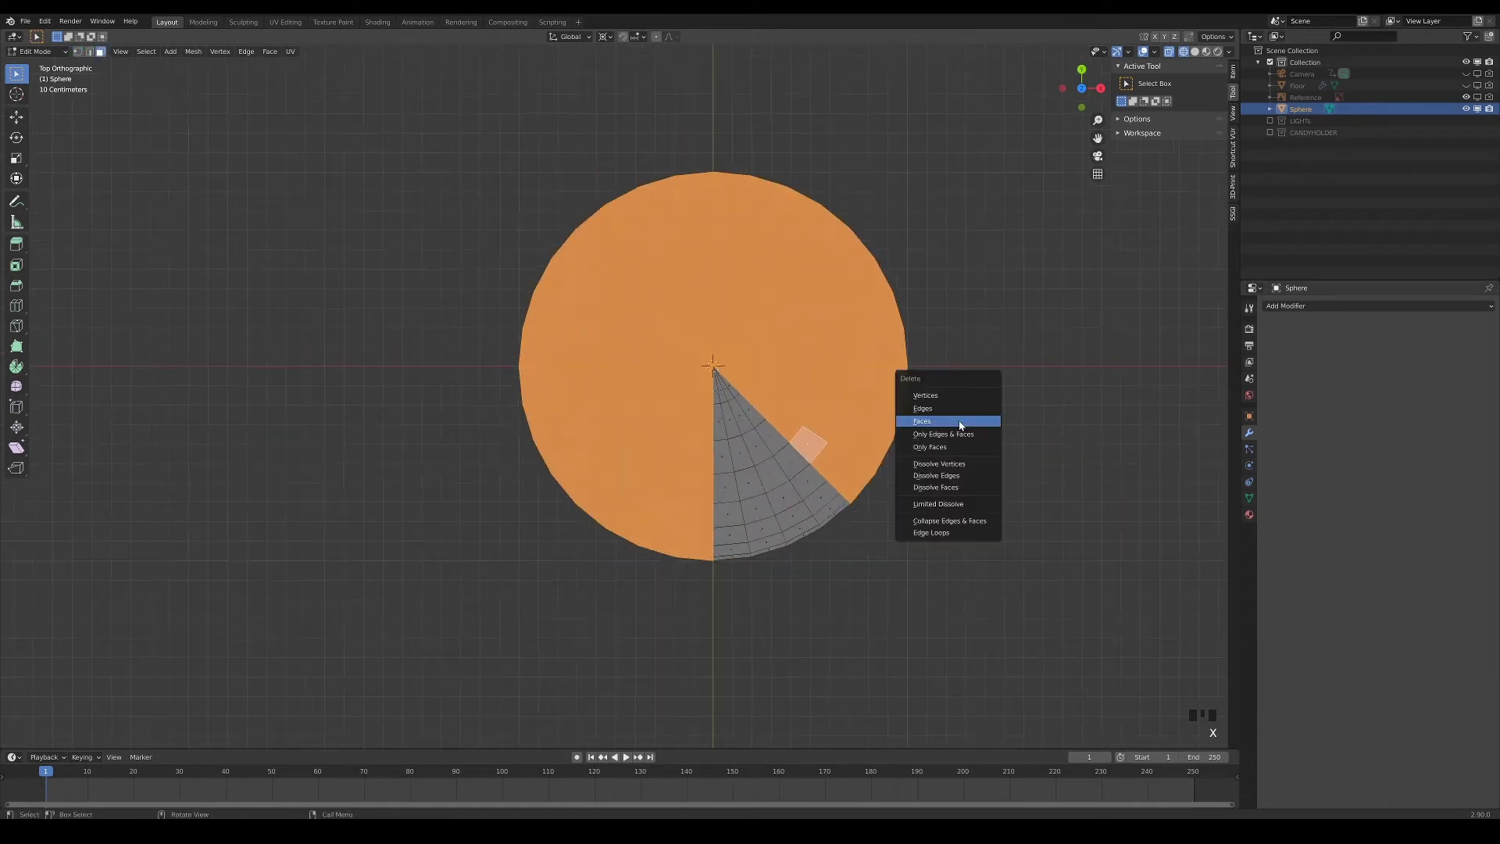
left_click(945, 422)
Delete the top cap faces of the wedge, working in front view
key("KP_1")
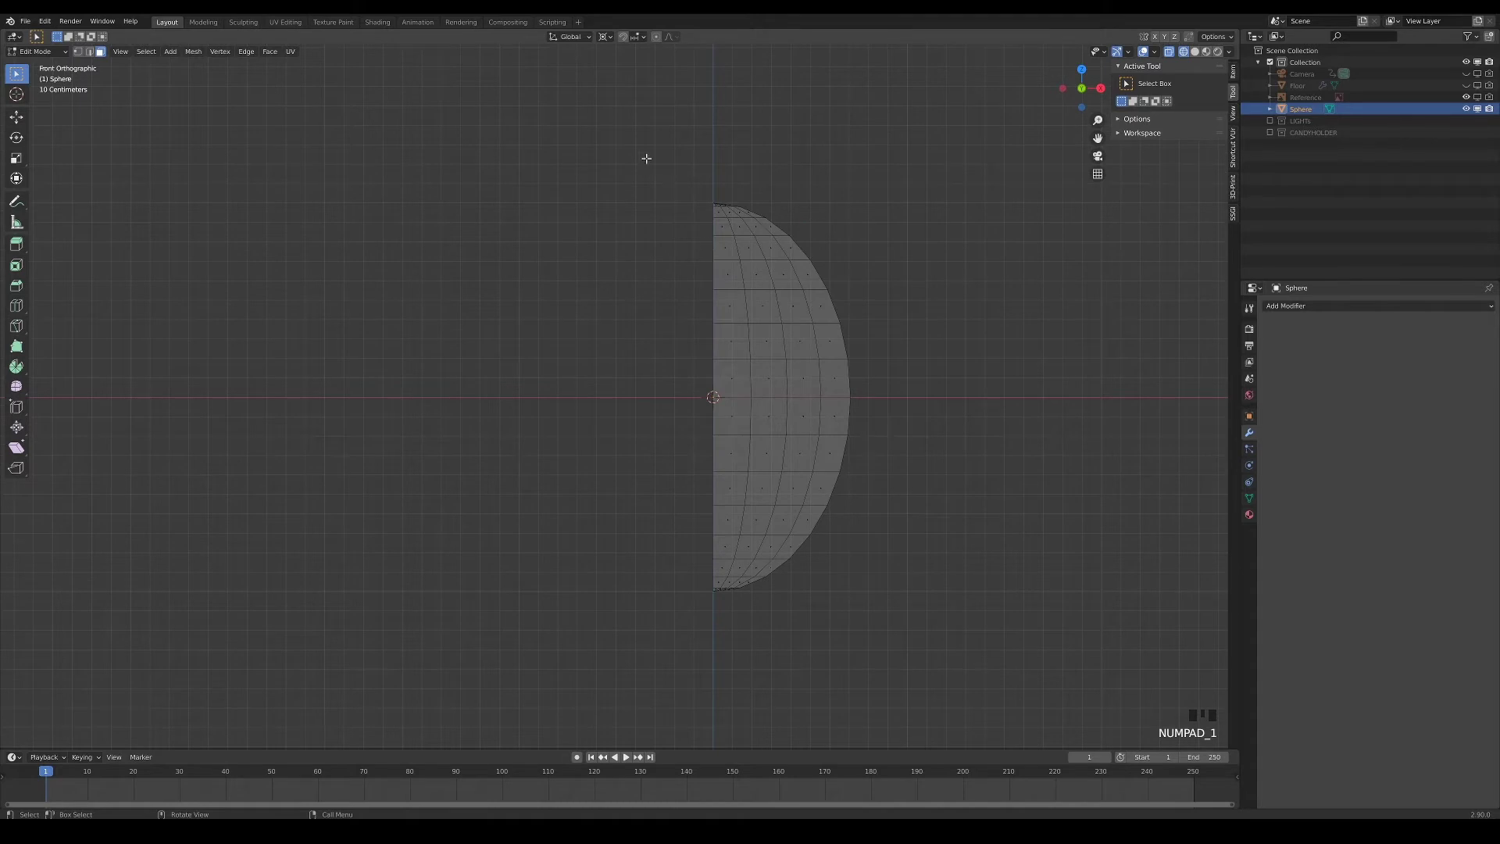
left_click_drag(646, 159, 856, 257)
key("x")
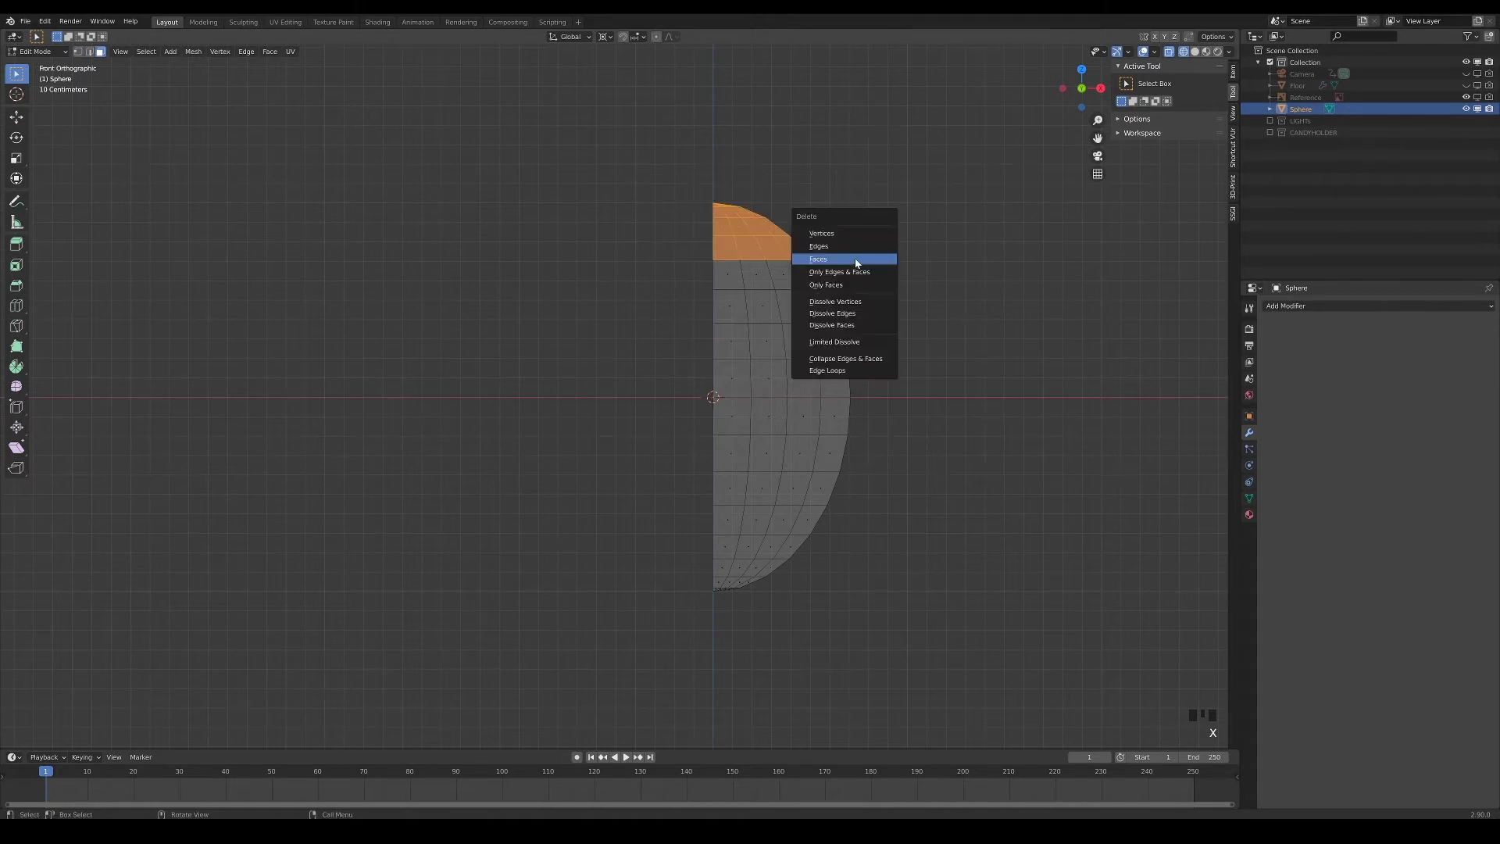
left_click(855, 259)
Snap the 3D cursor to a bottom vertex row and select the slice's bottom vertices
key("1")
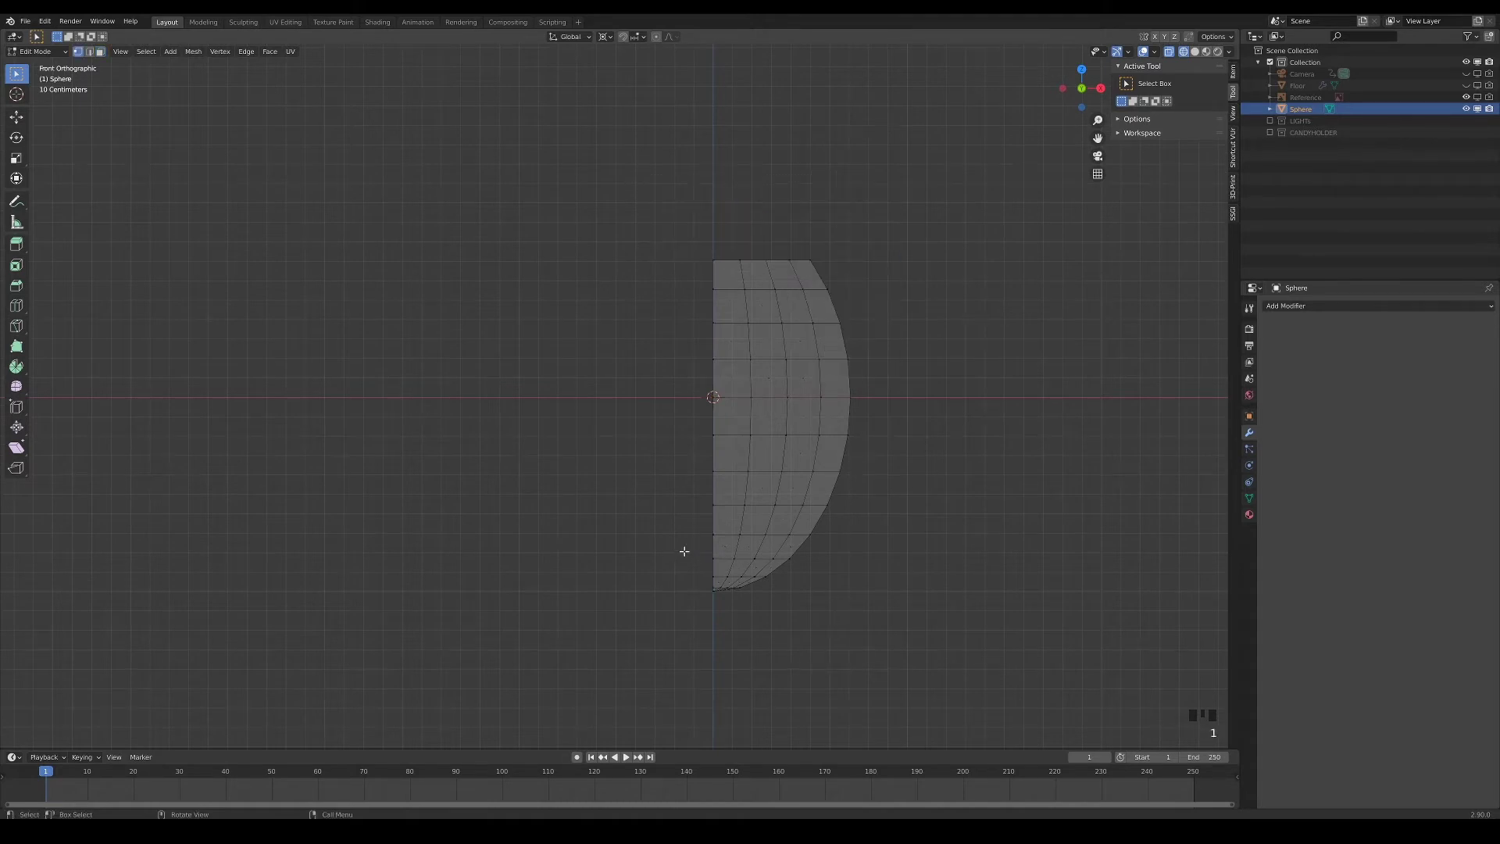
left_click_drag(682, 547, 826, 566)
key("shift+s")
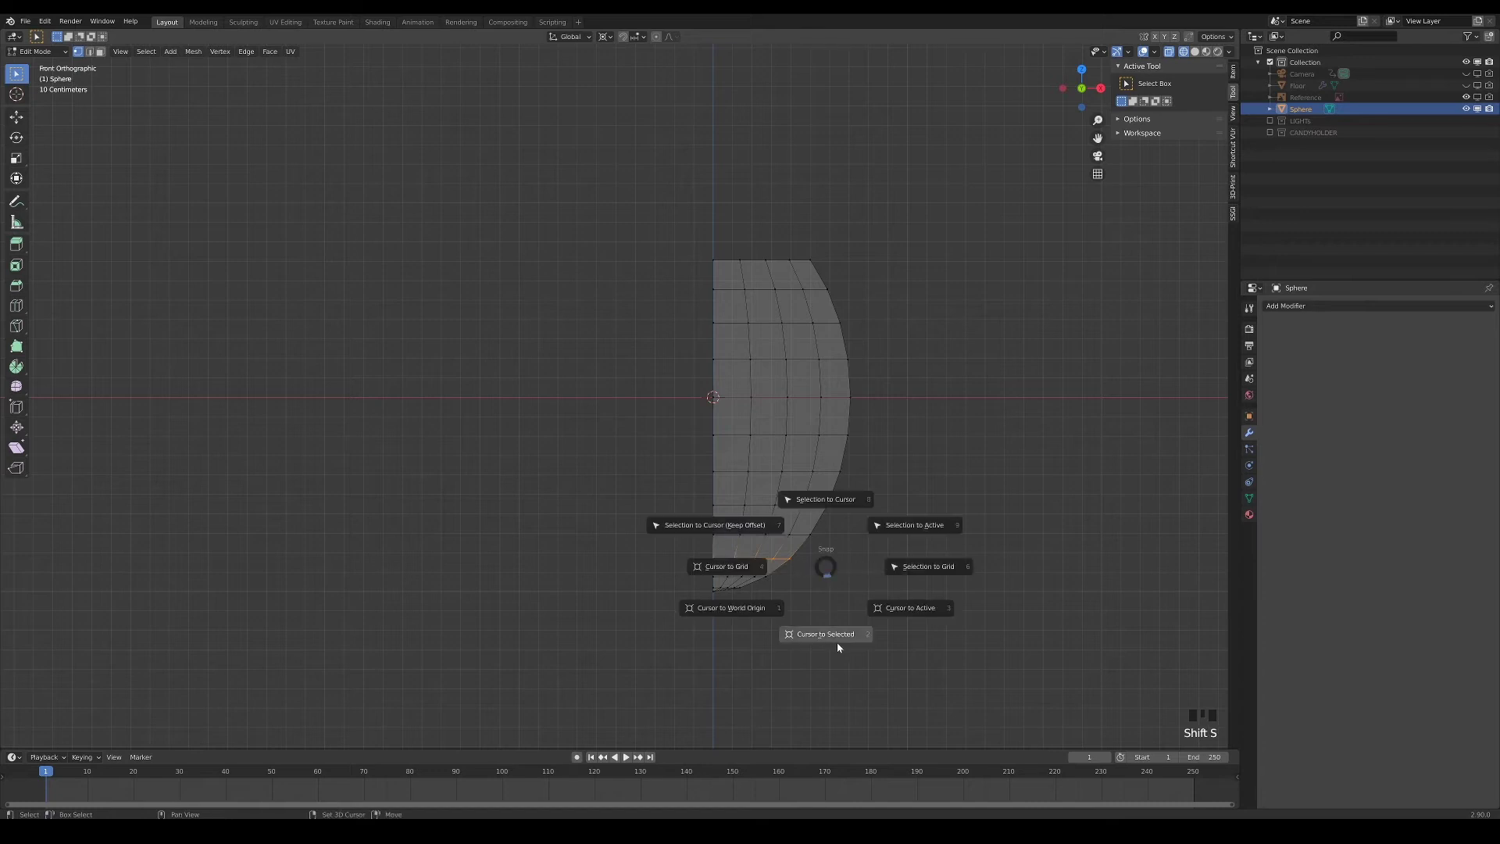
left_click(832, 634)
left_click_drag(842, 651, 689, 552)
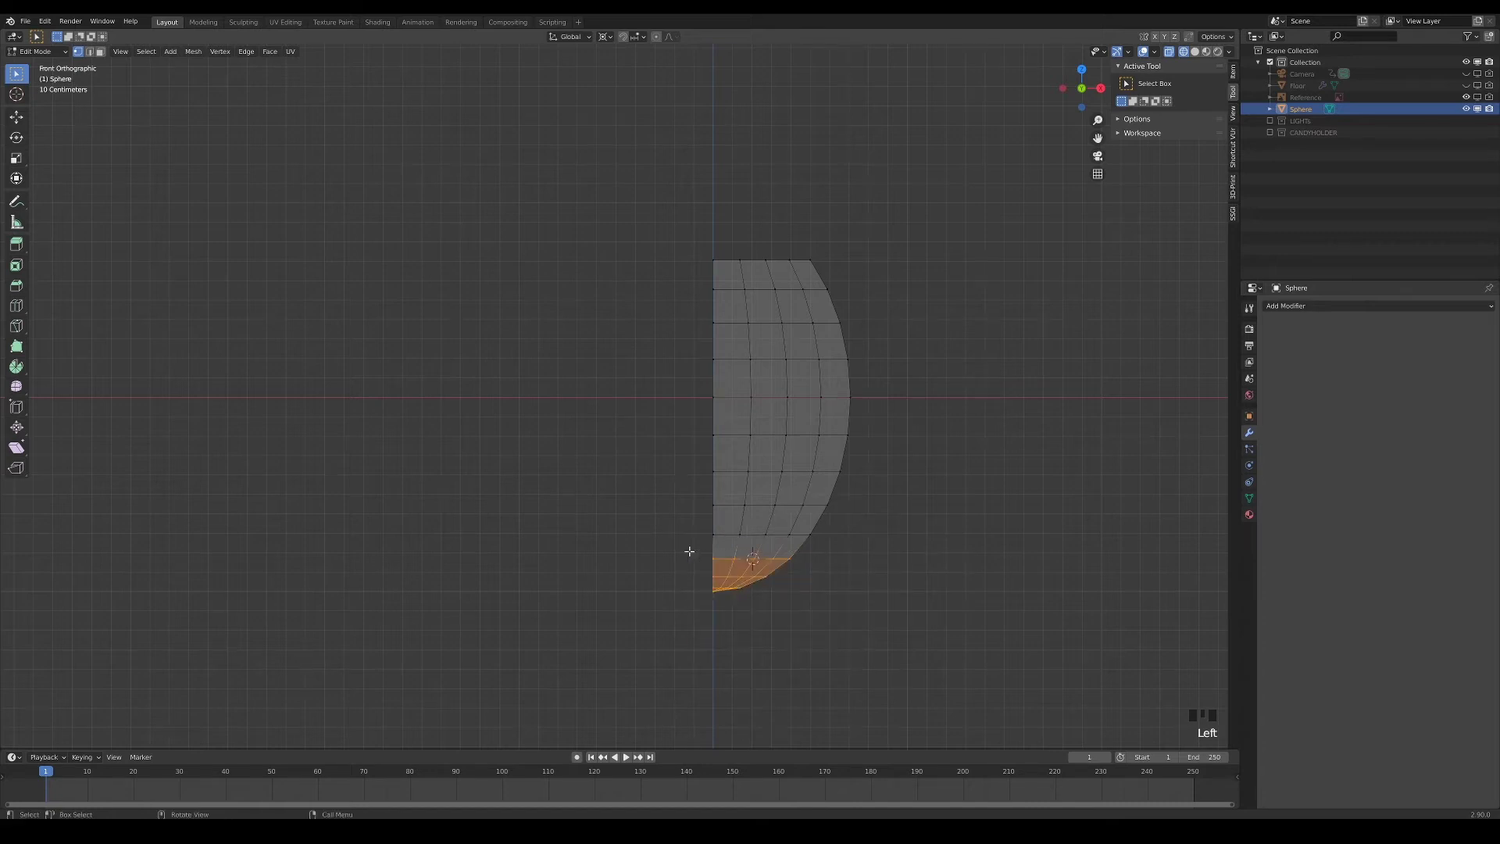
Flatten the slice's bottom vertices to zero height with S Z 0
key("s")
key("z")
key("0")
left_click(689, 552)
key("shift+z")
mouse_move(797, 391)
middle_mouse_down()
mouse_move(804, 372)
mouse_move(778, 369)
middle_mouse_up()
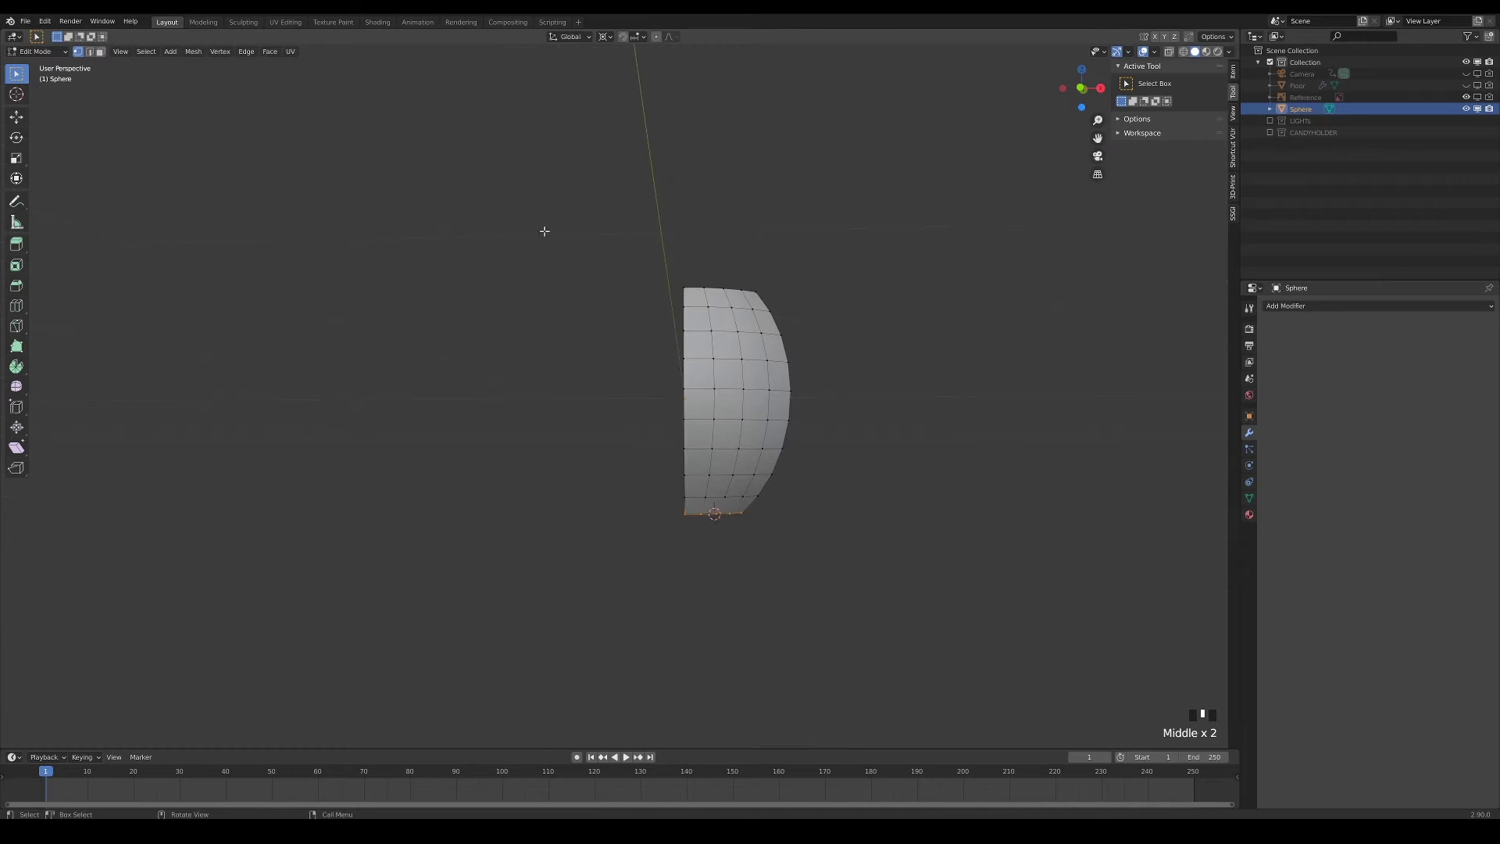
Select and grow the slice faces, then inset them and extrude them outward
left_click_drag(556, 239, 859, 506)
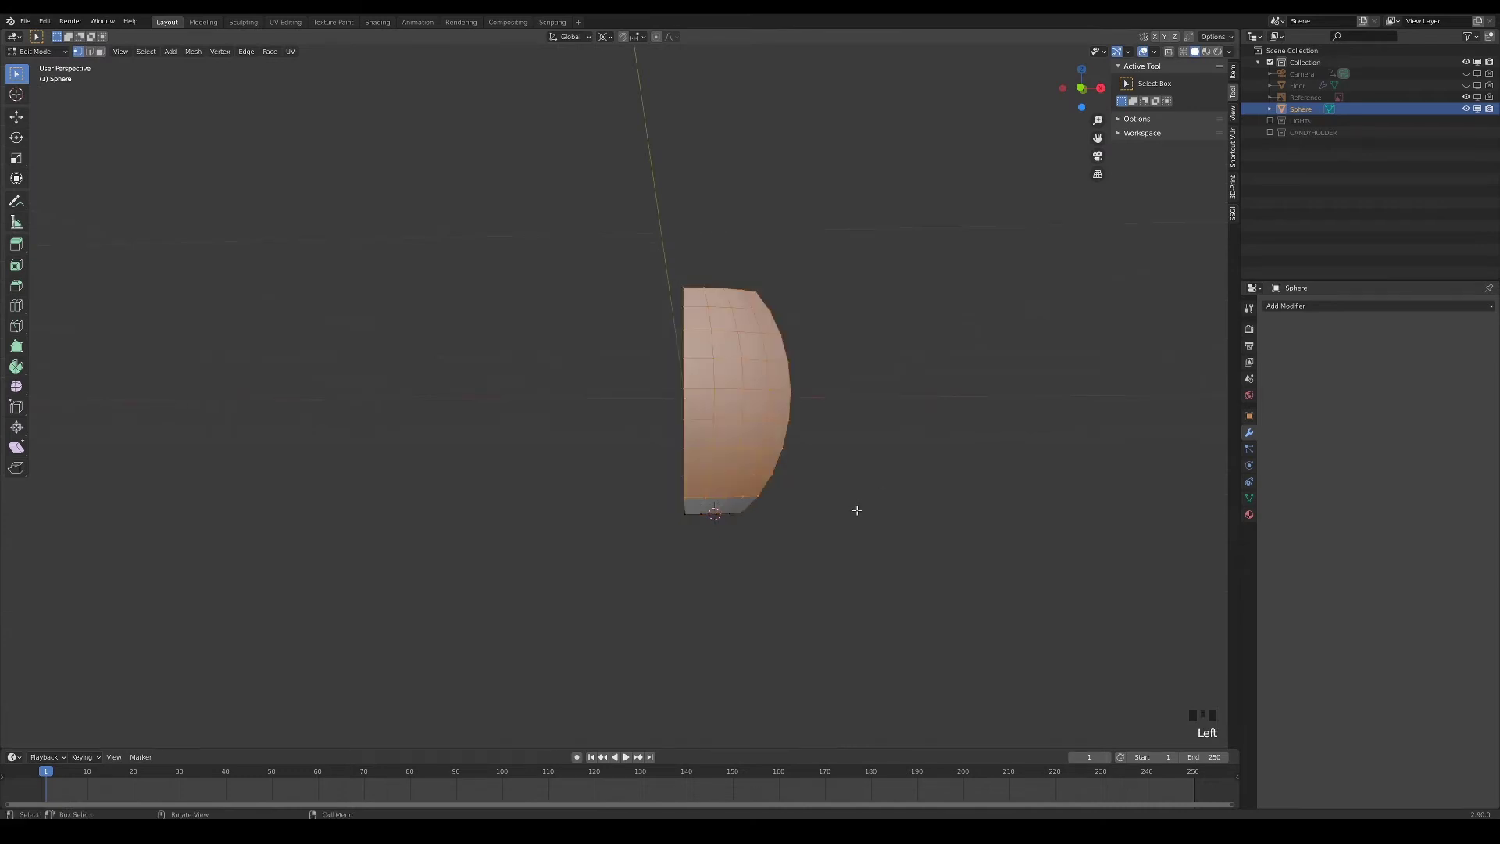
key("ctrl+KP_Add")
middle_click_drag(857, 509, 839, 511)
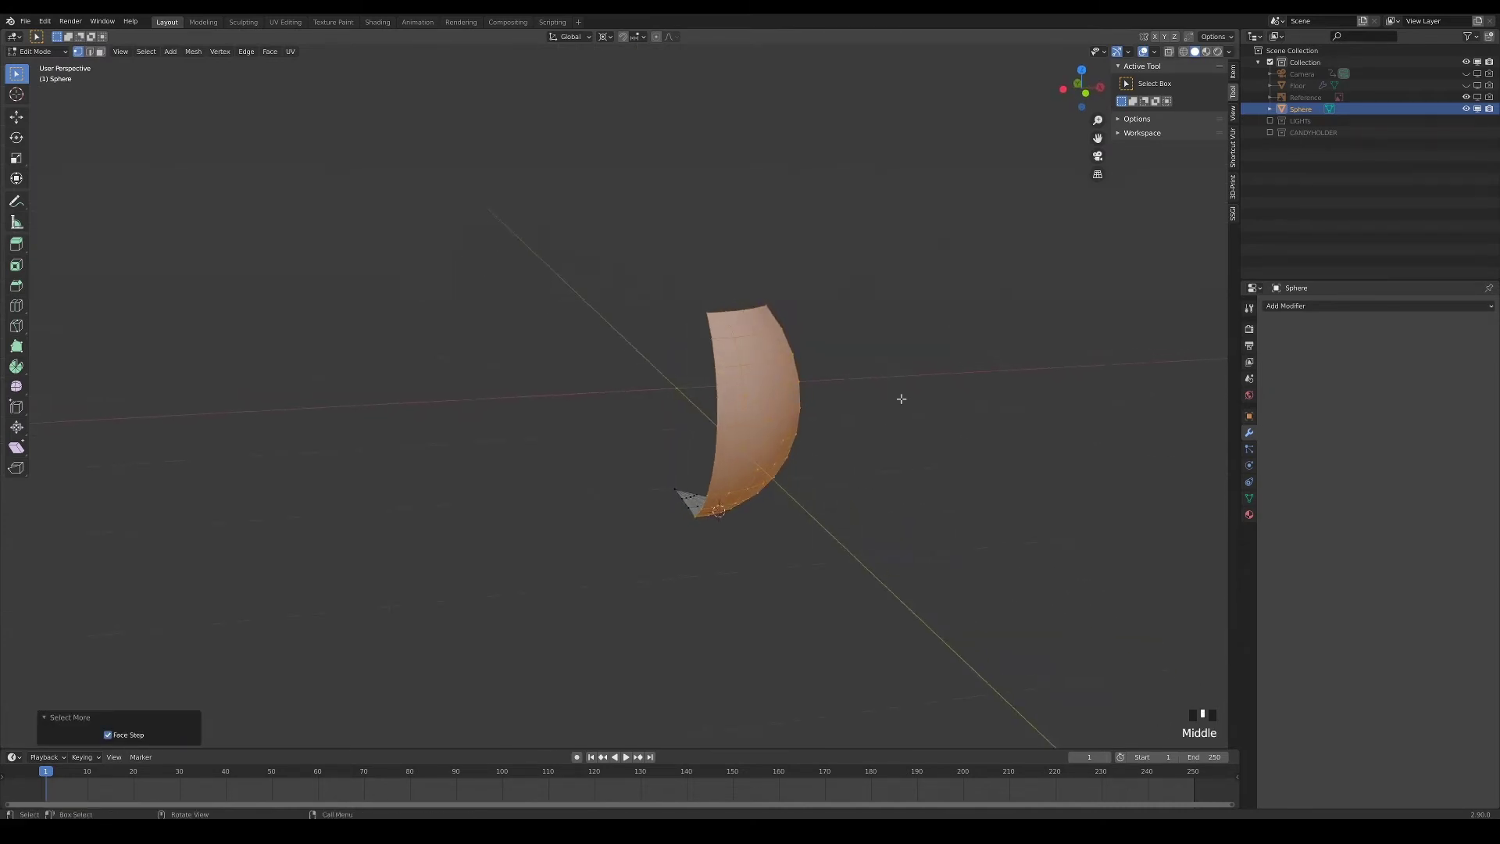
key("i")
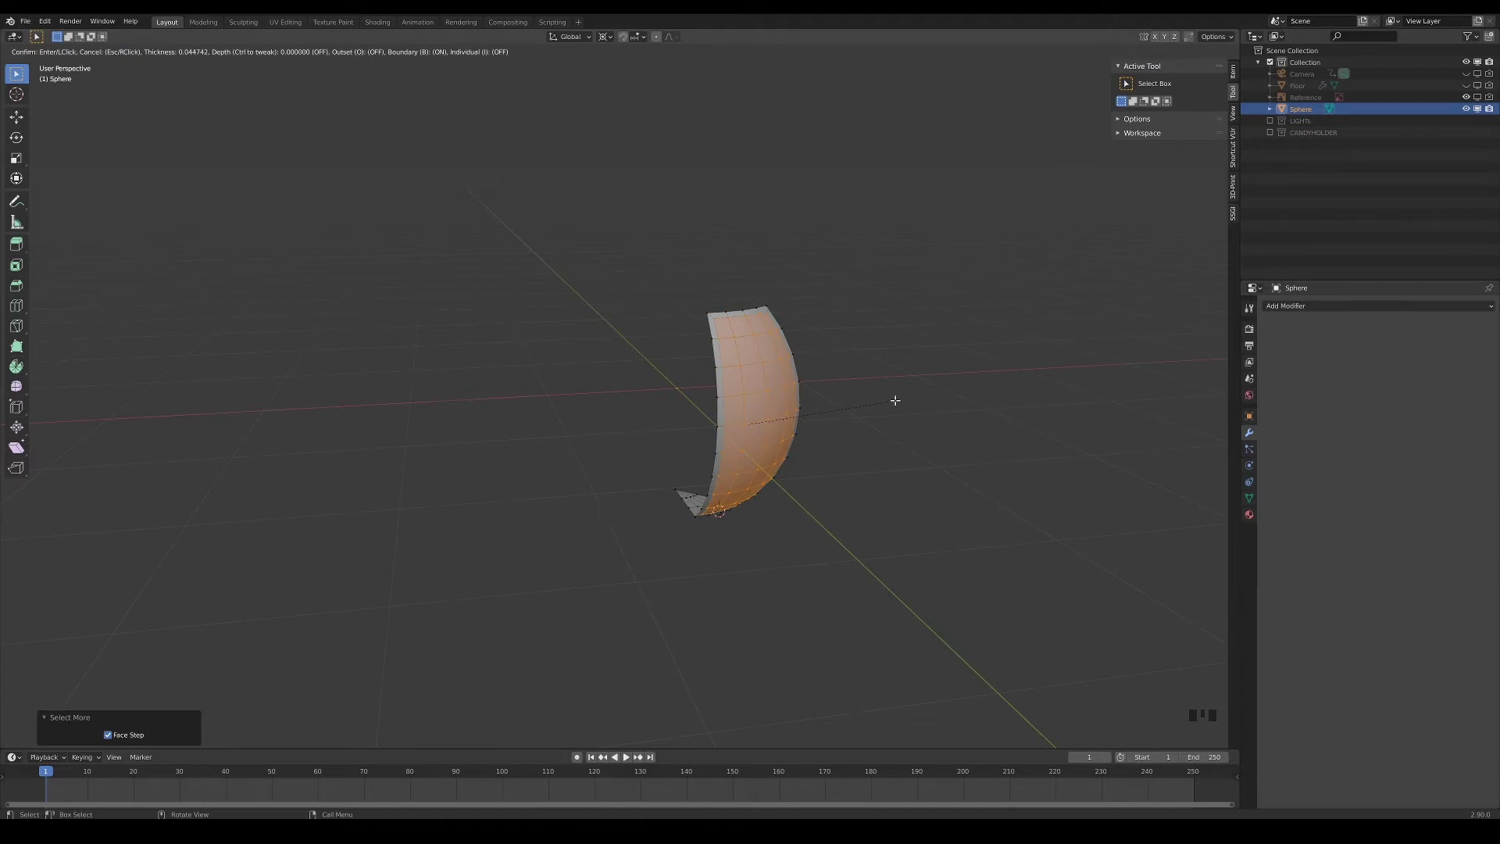
left_click(904, 397)
key("e")
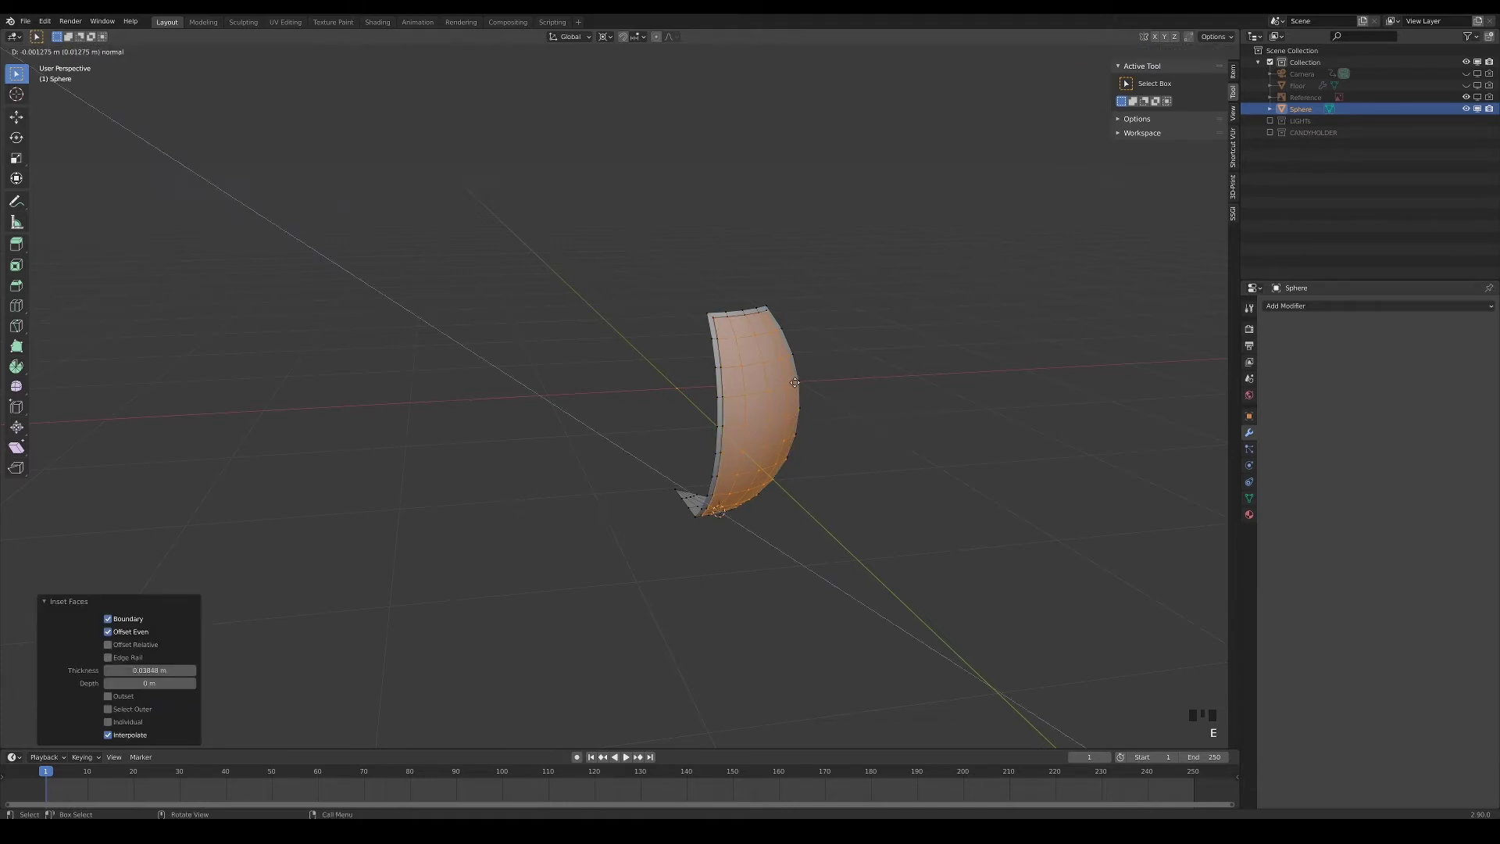
left_click(835, 448)
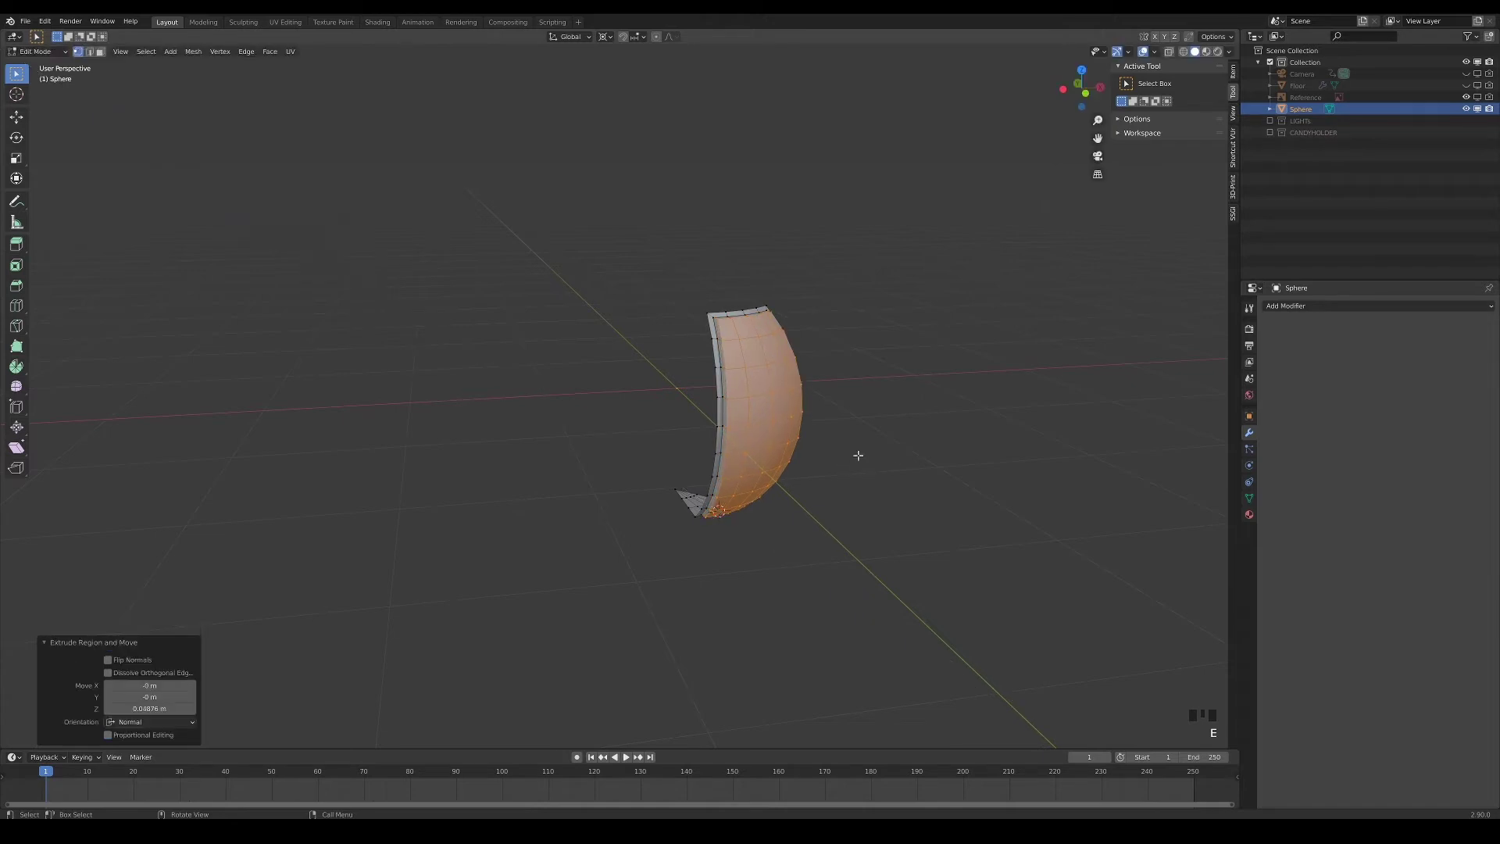
Add a Plain Axes empty at the origin in Object Mode
key("Tab")
left_click(821, 405)
key("shift+a")
mouse_move(820, 395)
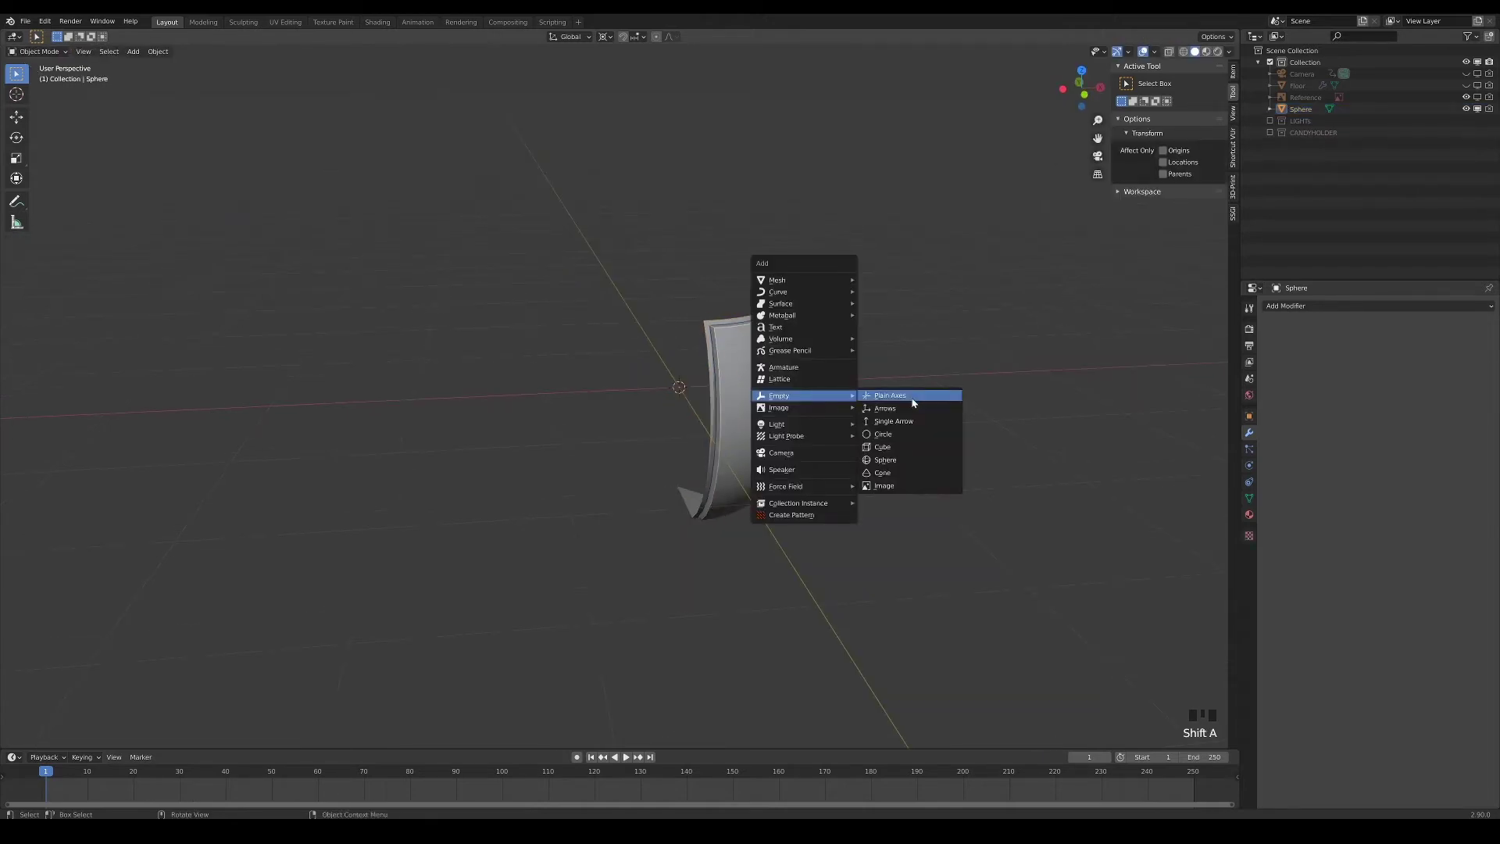
left_click(912, 402)
middle_click_drag(906, 341, 815, 382)
Give the slice an Array modifier: count 8, Relative Offset off, Object Offset set to the Empty
left_click(789, 395)
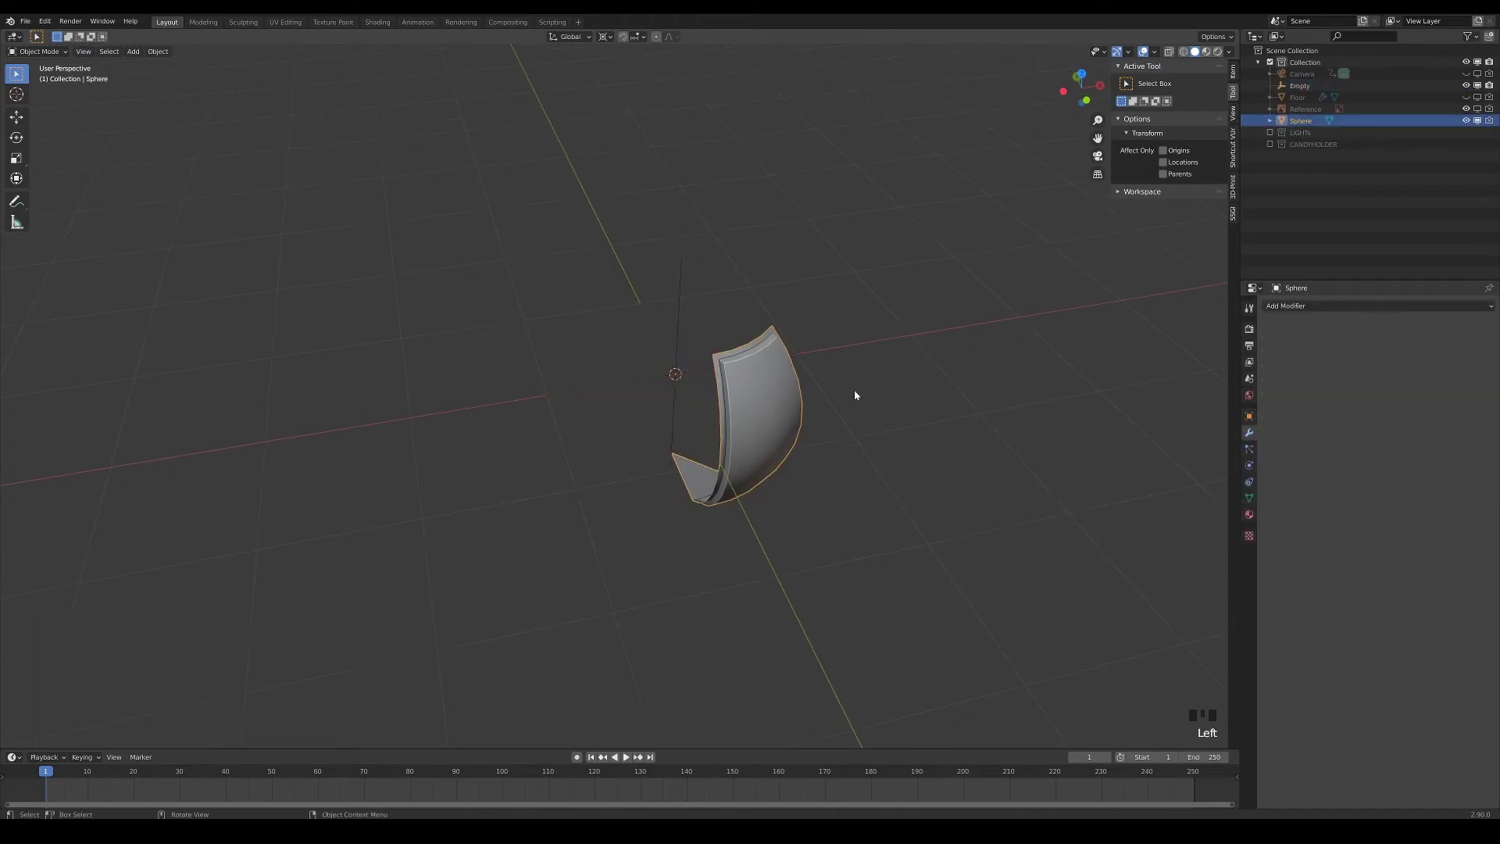
left_click(1305, 309)
left_click(1274, 332)
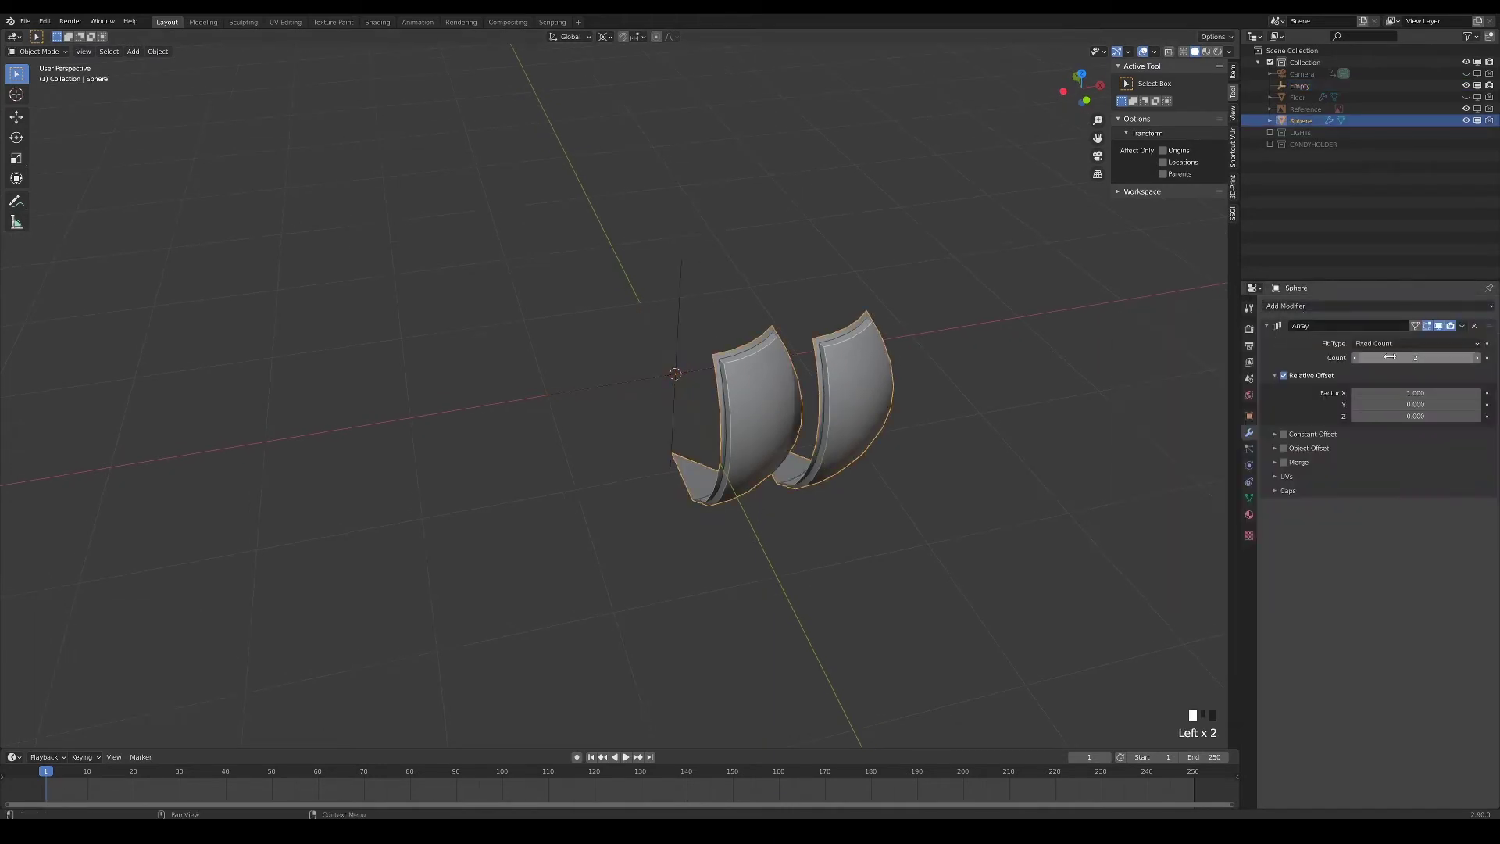
left_click(1403, 358)
type("8")
key("Return")
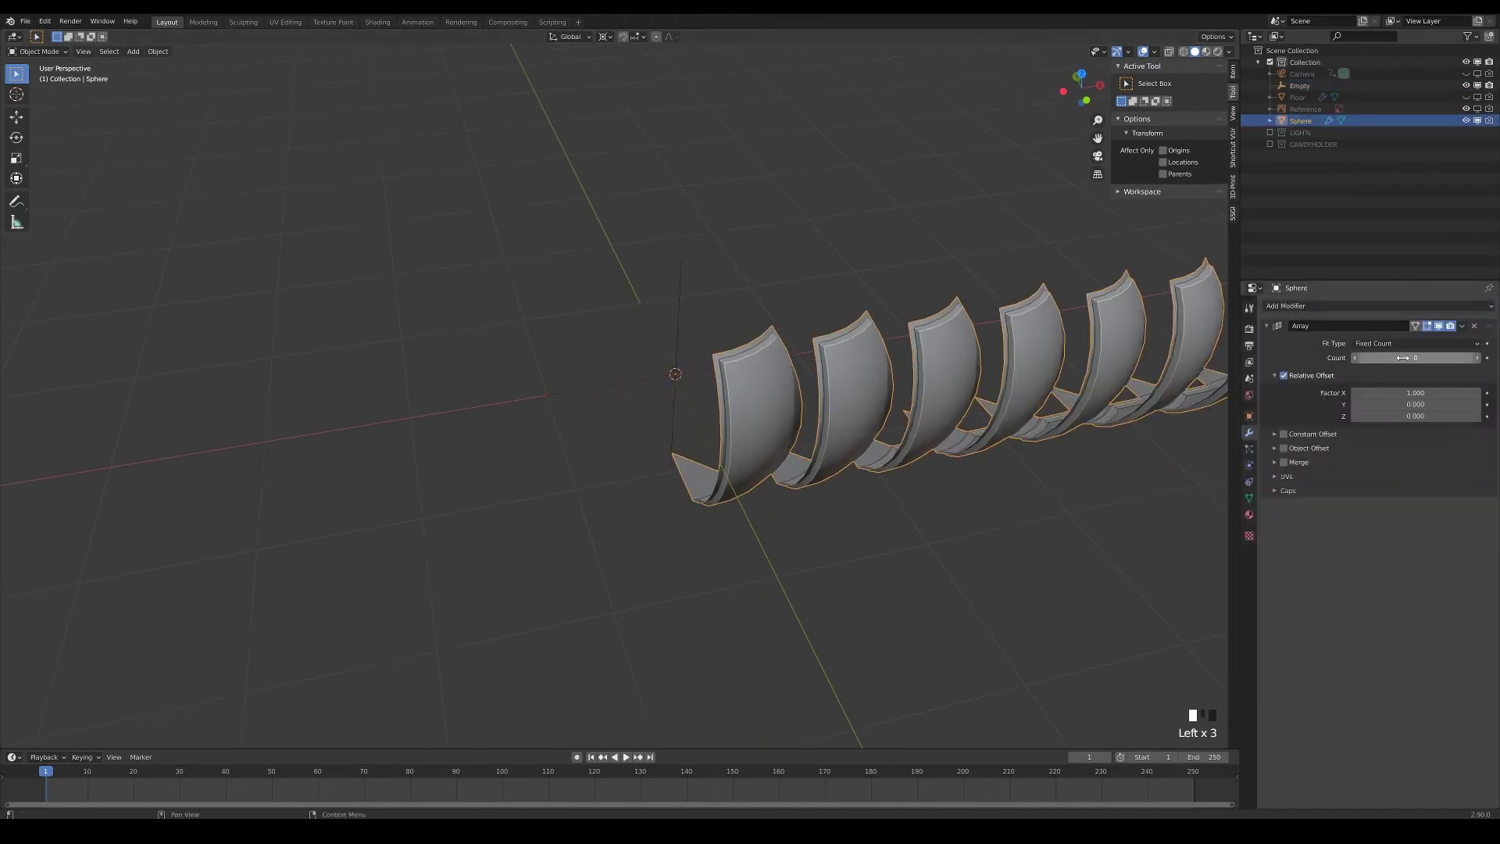
left_click(1284, 376)
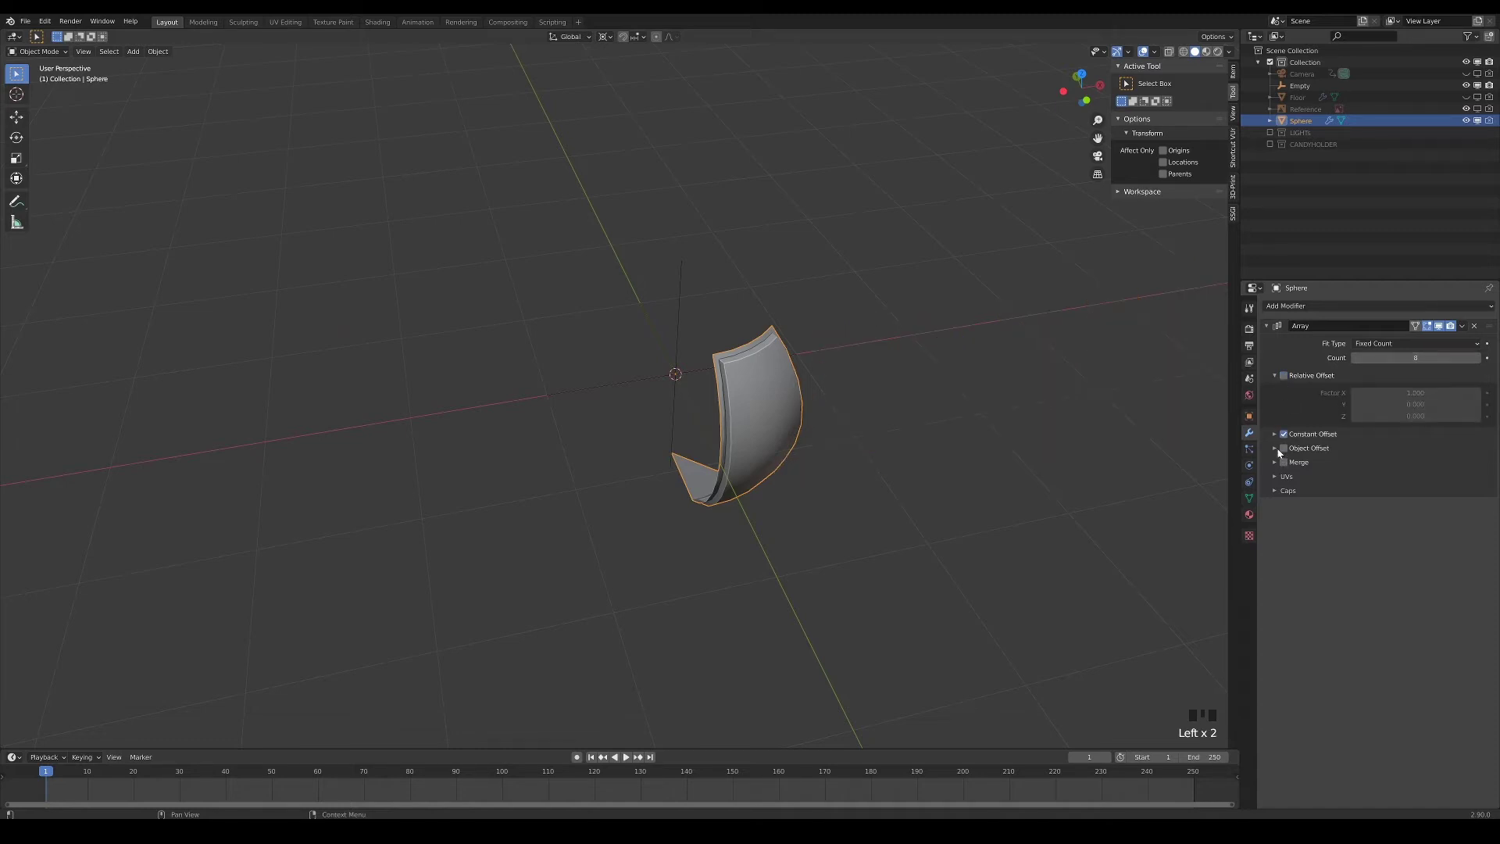
left_click(1318, 449)
left_click(1475, 466)
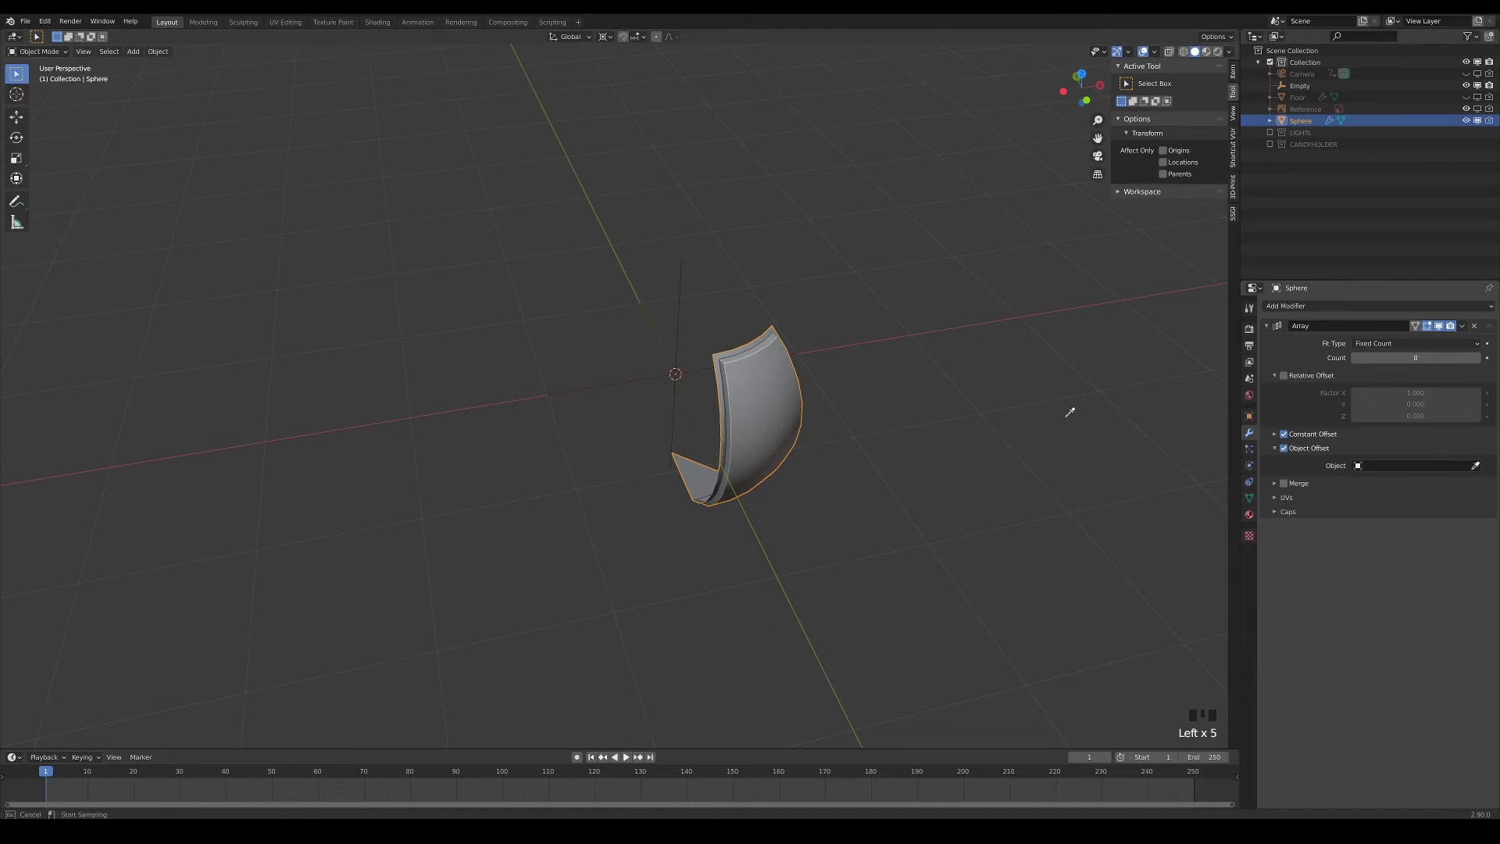
left_click(682, 306)
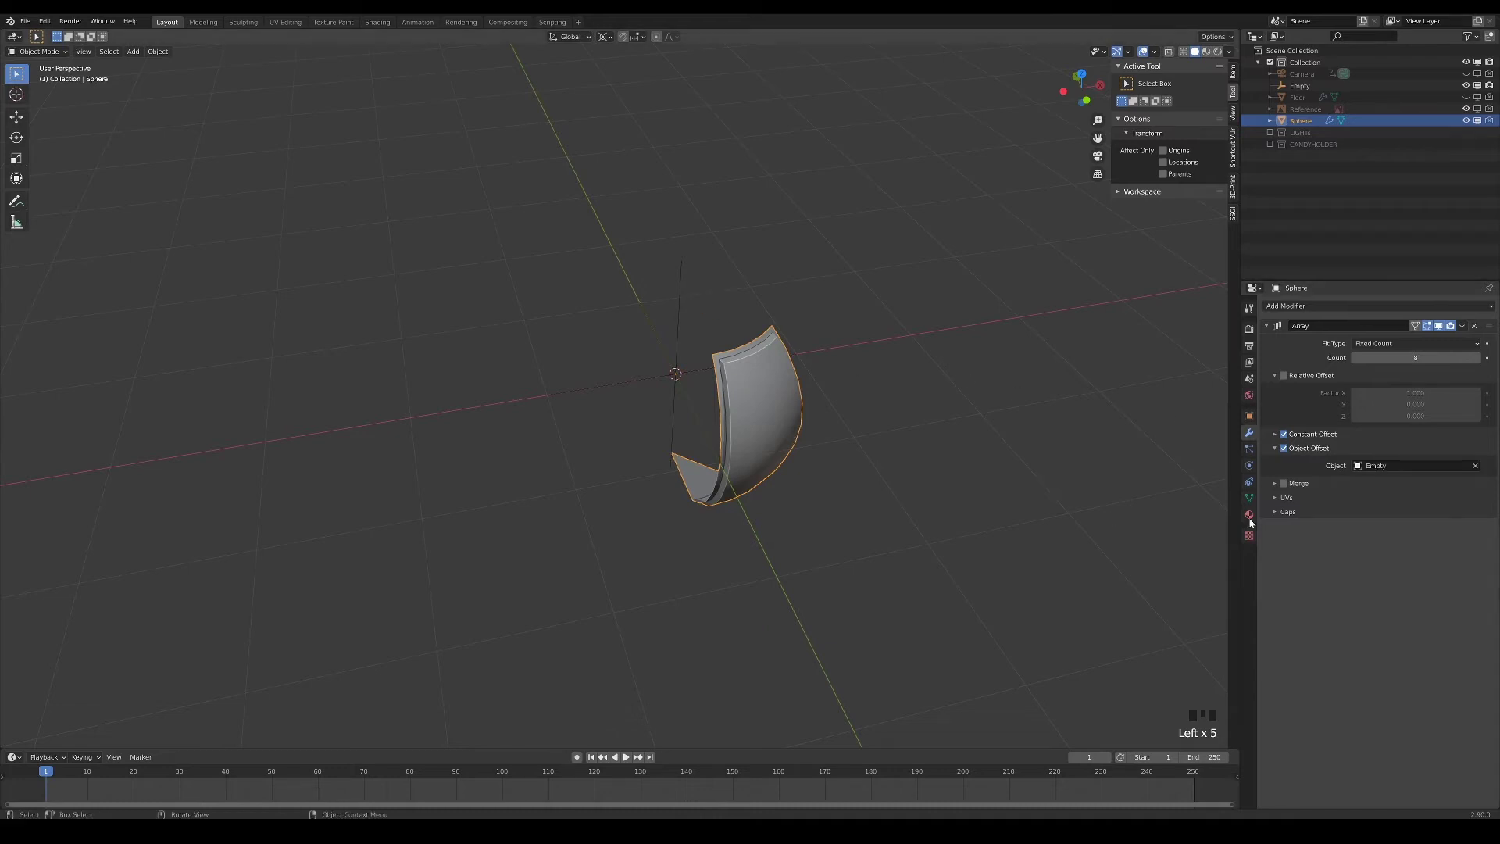
left_click(677, 308)
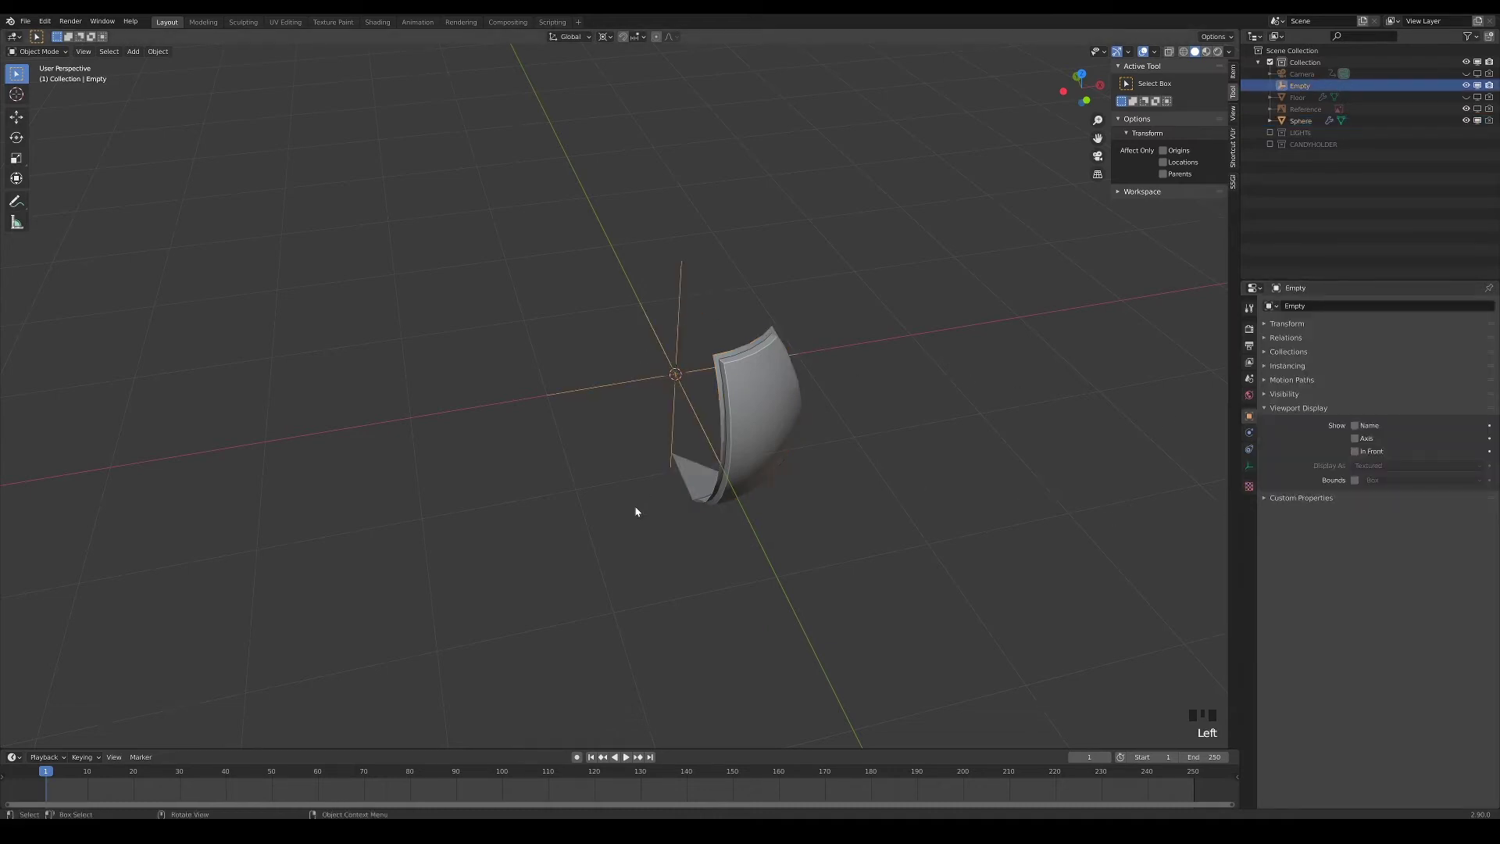
Rotate the Empty -45° in top view so the array copies fan into a ring
key("KP_7")
key("r")
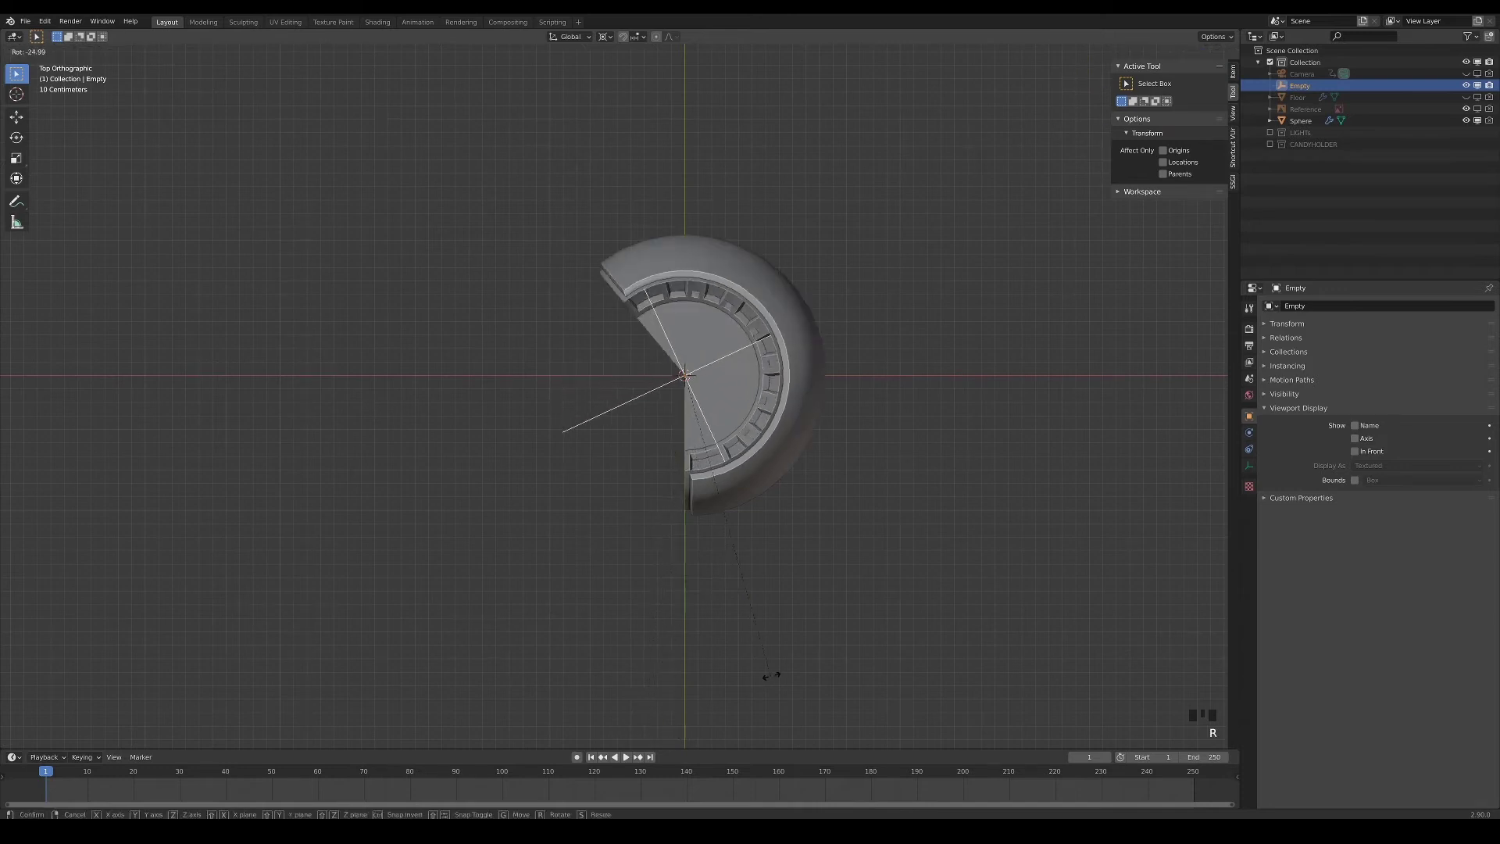
left_click(848, 600)
middle_click_drag(794, 636, 799, 404)
Enable Merge on the array and add a Weld modifier beneath it
left_click(753, 376)
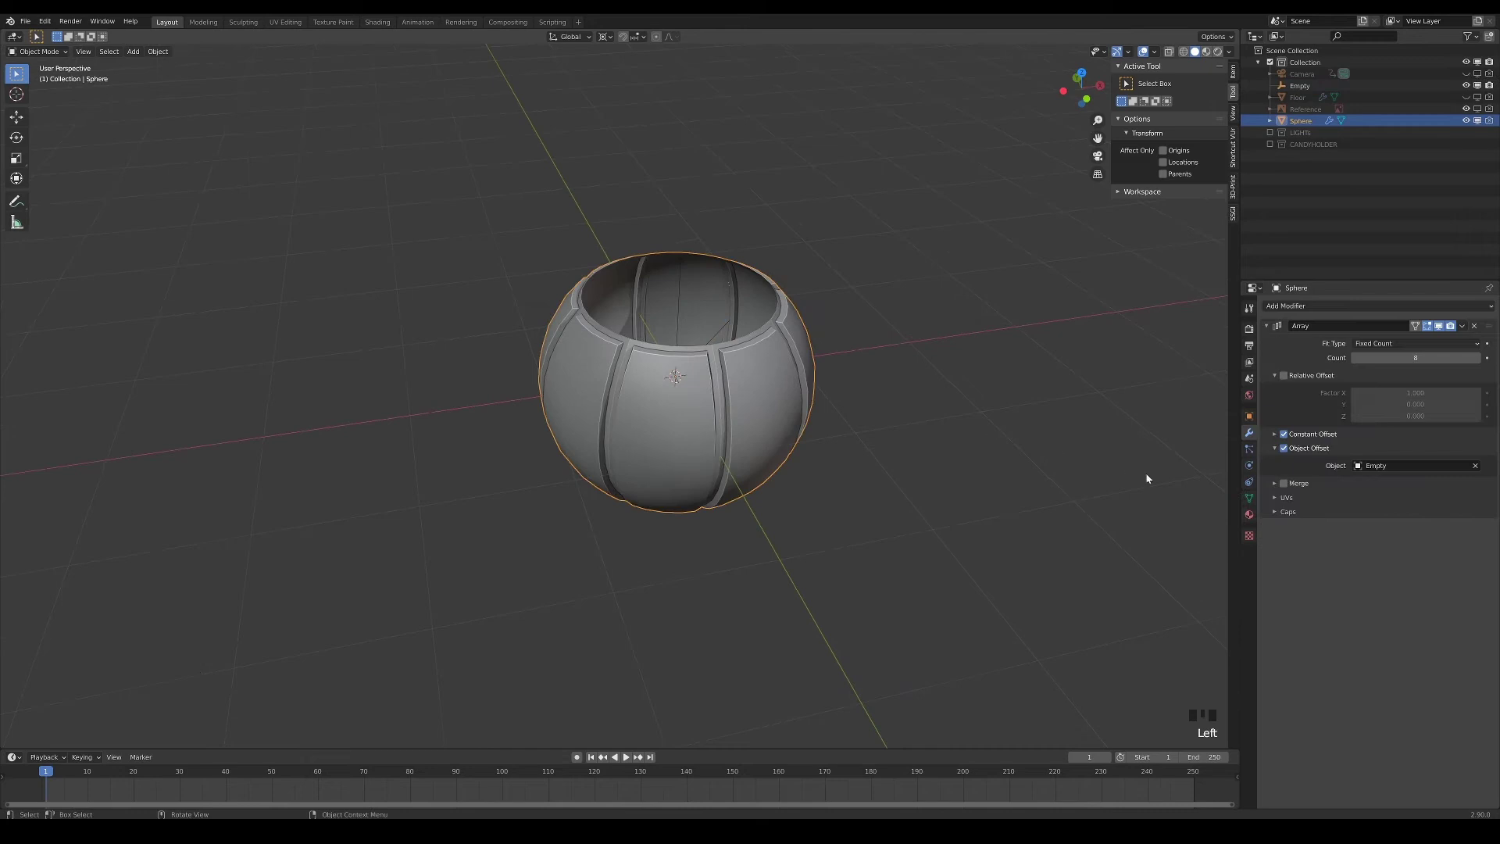
left_click(1285, 485)
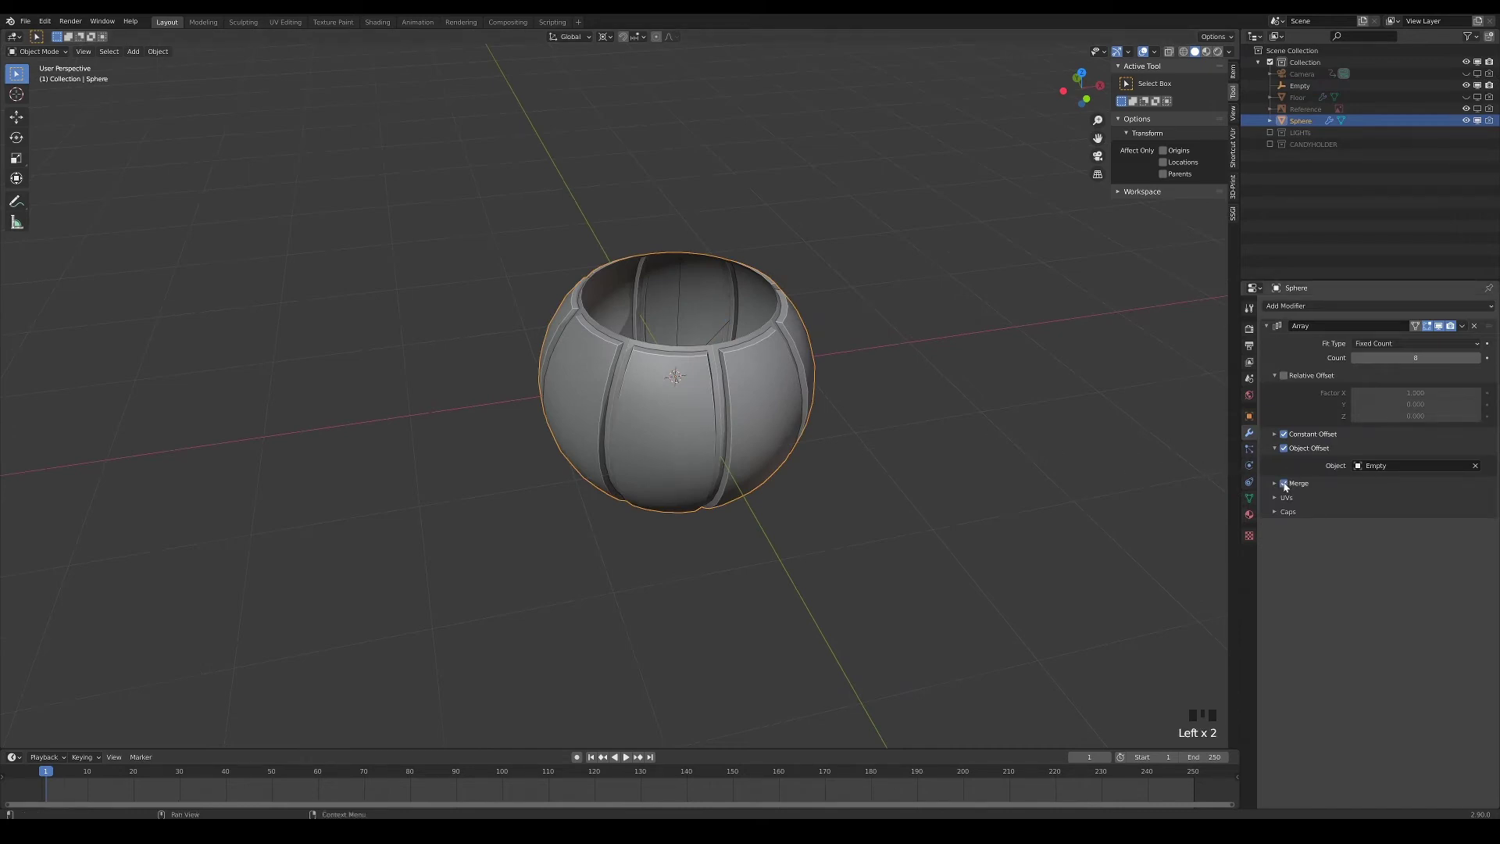
middle_click_drag(866, 462, 884, 465)
scroll(884, 465, "up", 2)
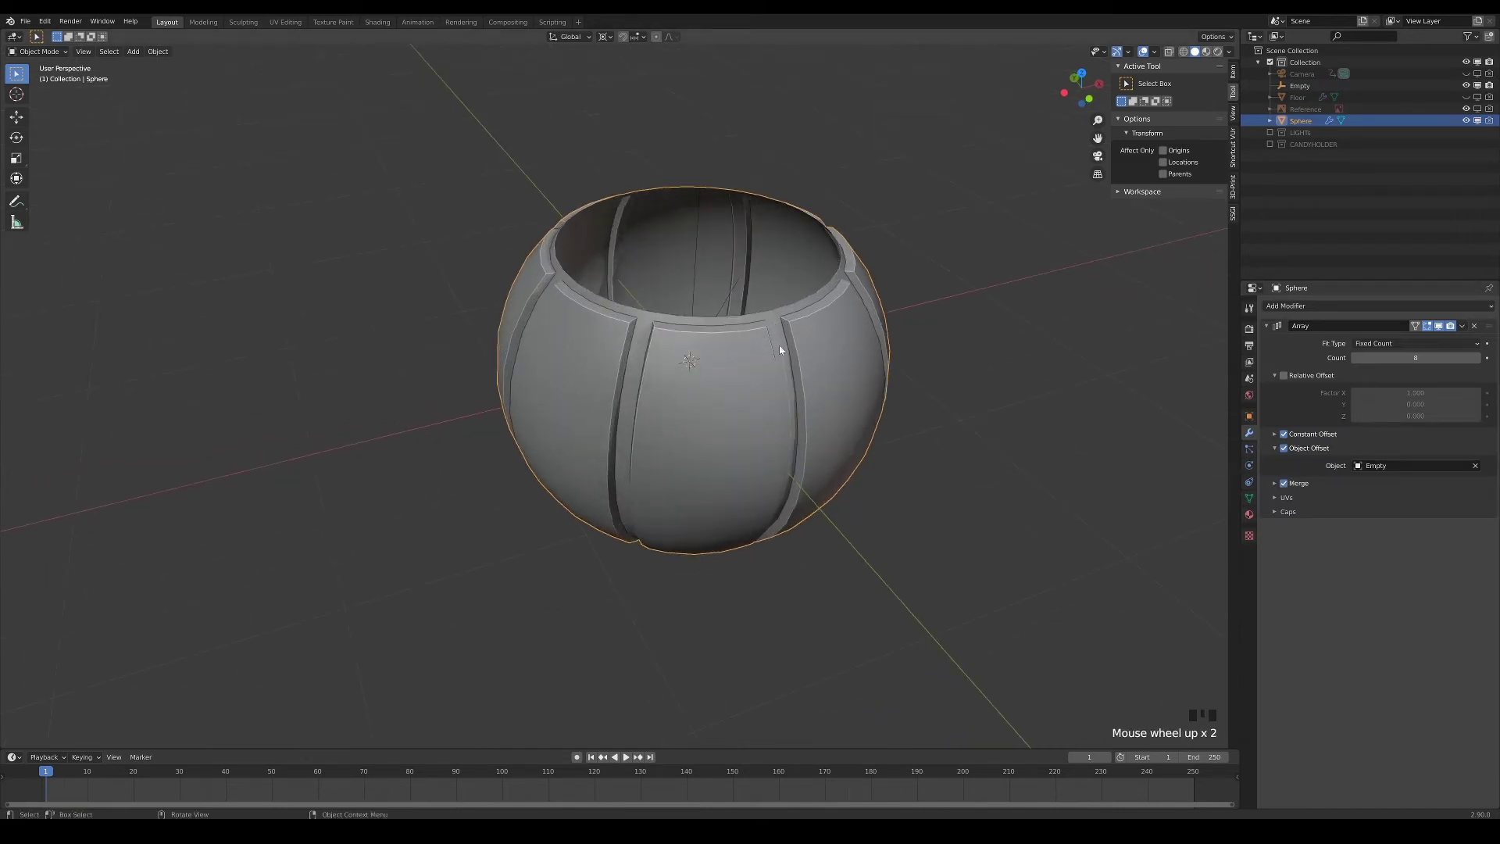
left_click(864, 371)
left_click(1029, 407)
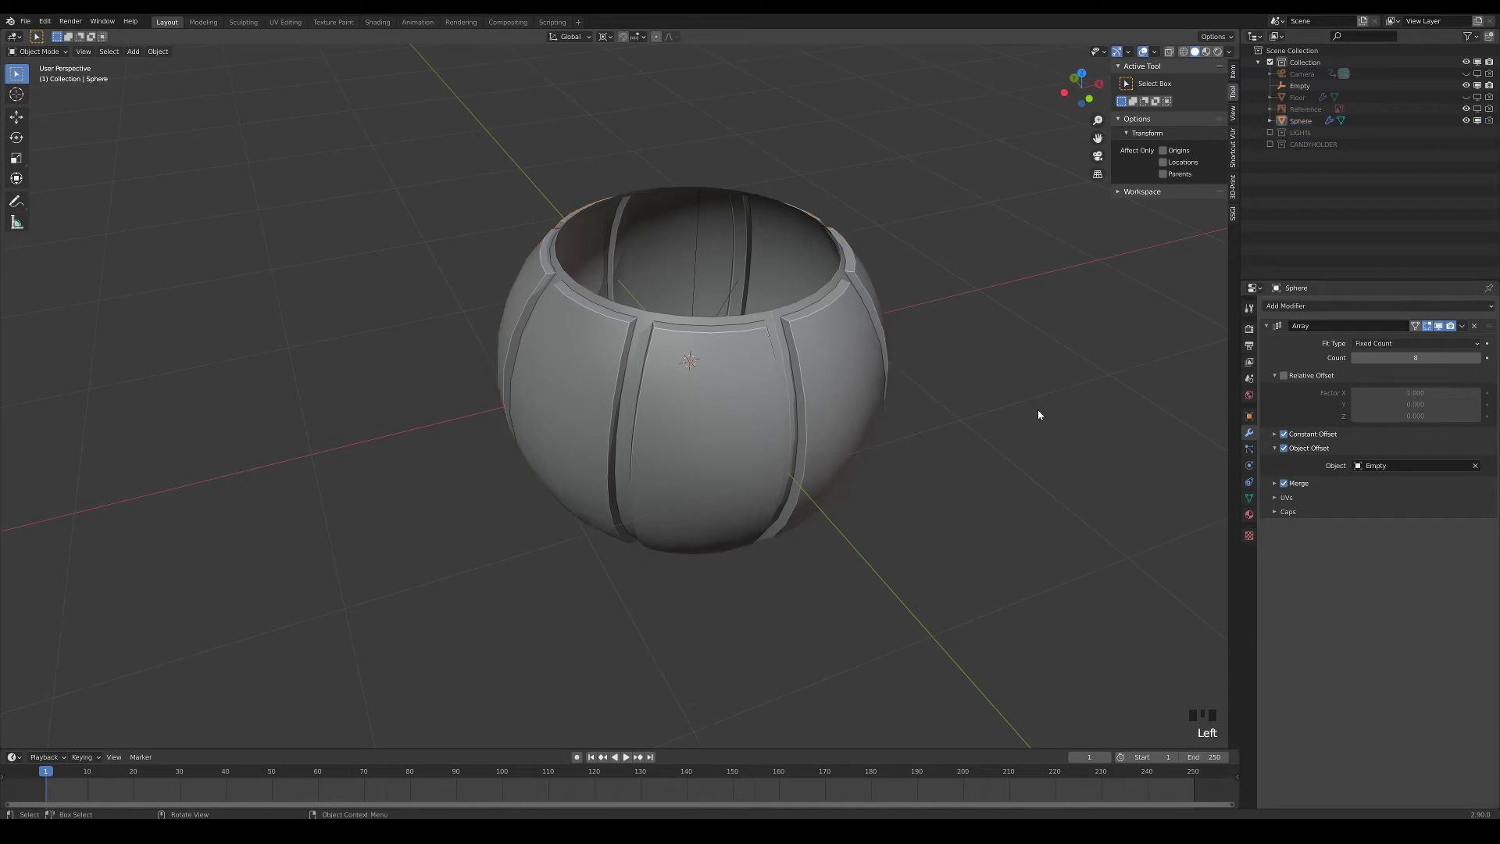
left_click(1315, 307)
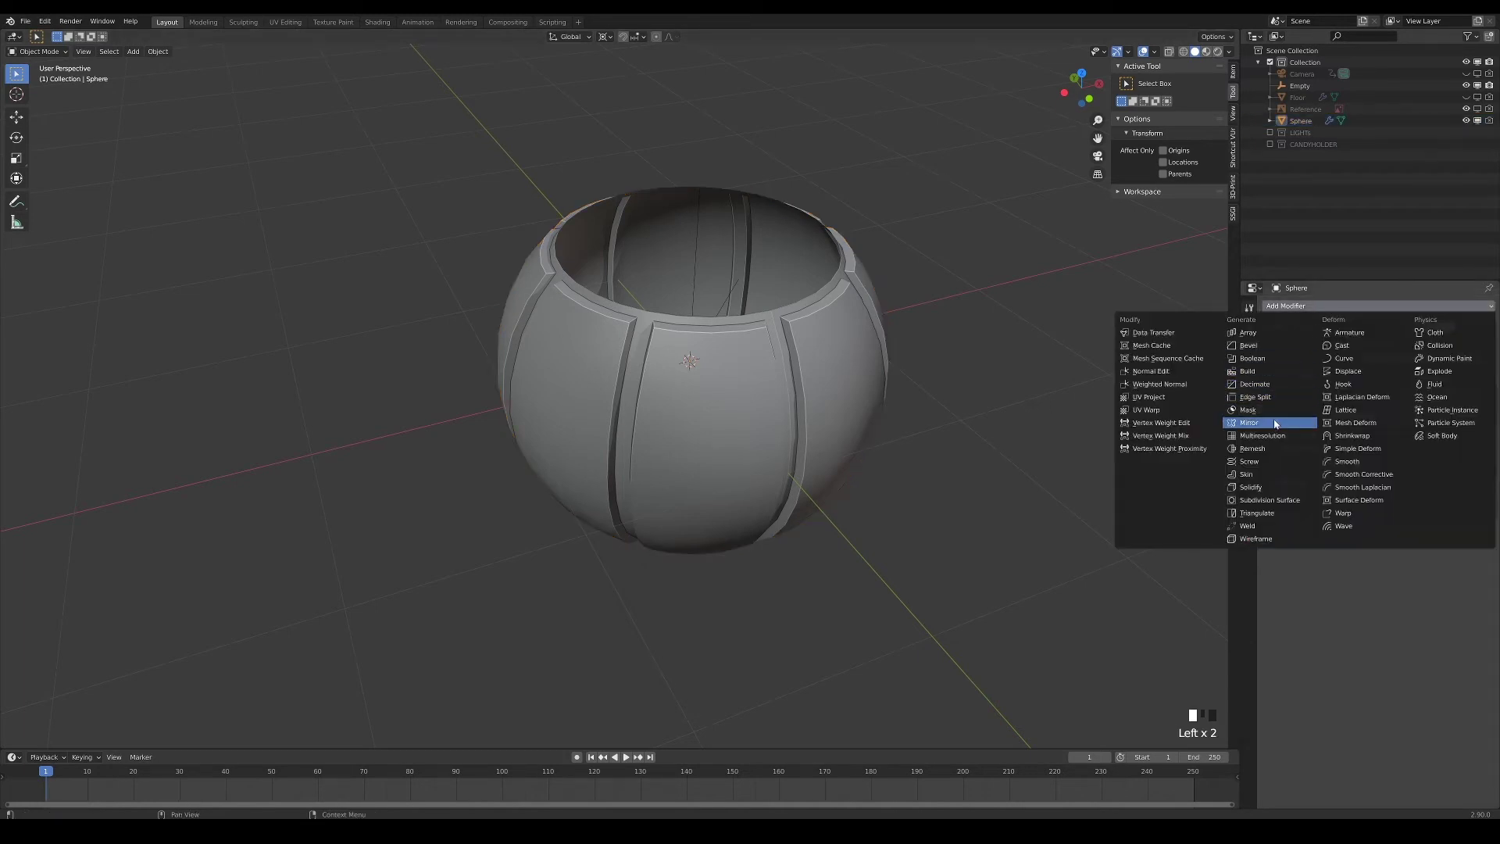
left_click(1250, 526)
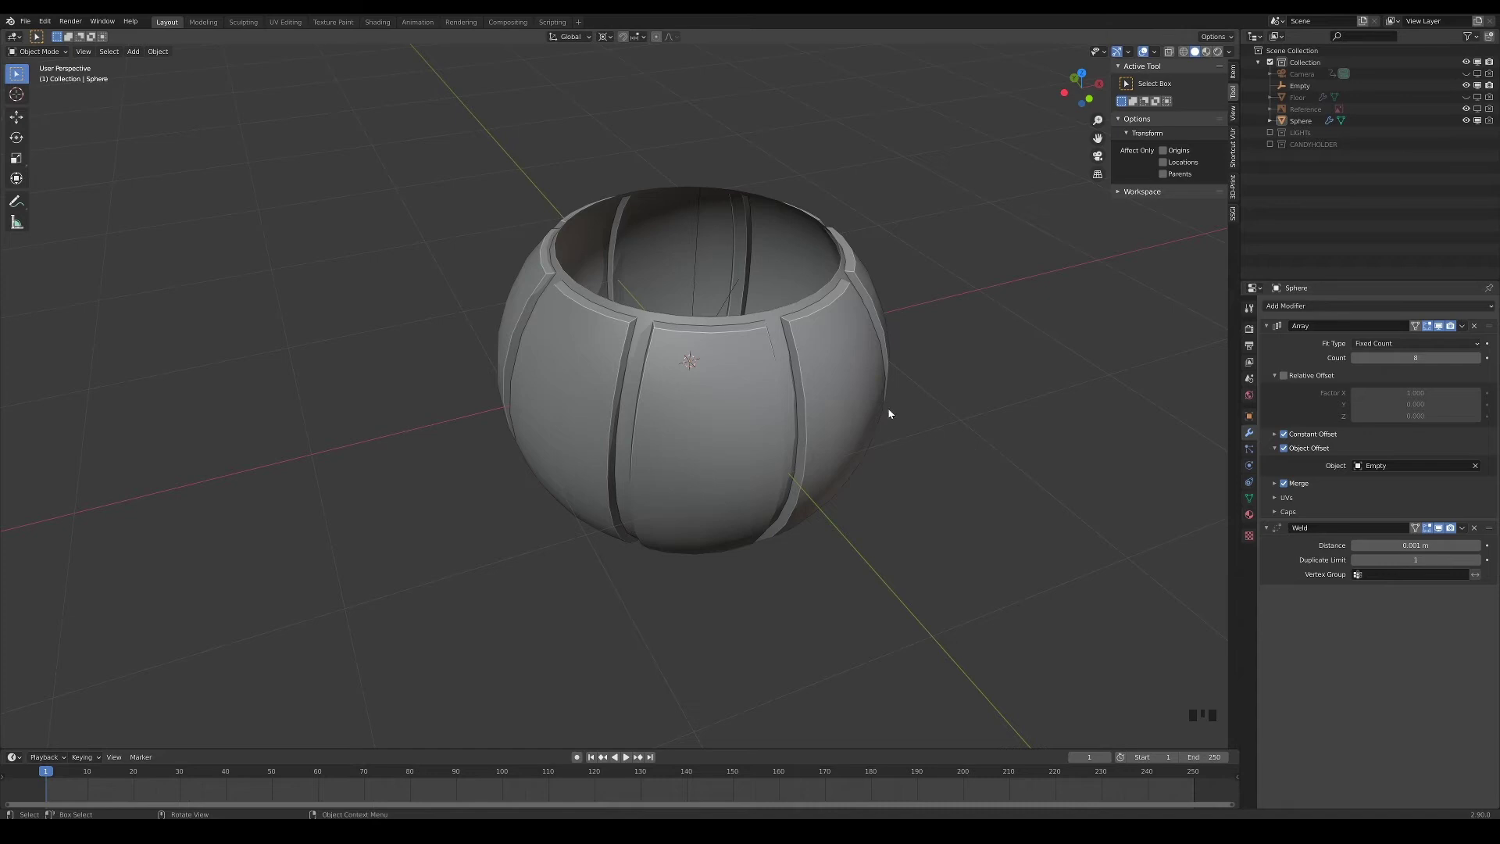
middle_click_drag(911, 409, 906, 462)
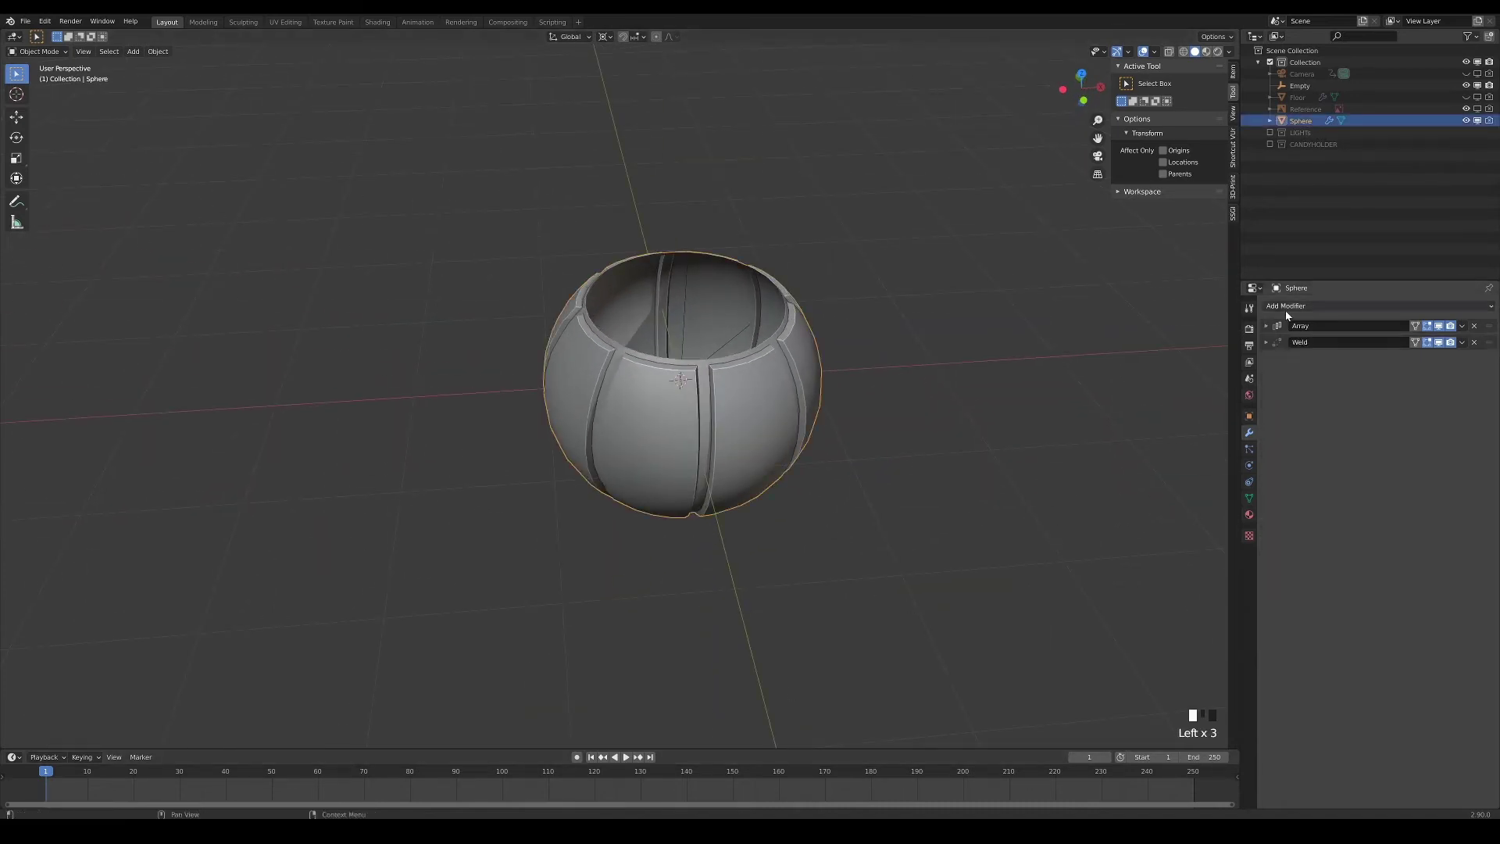
Add a Solidify modifier with 0.12 m thickness and Even Thickness enabled
left_click(1288, 308)
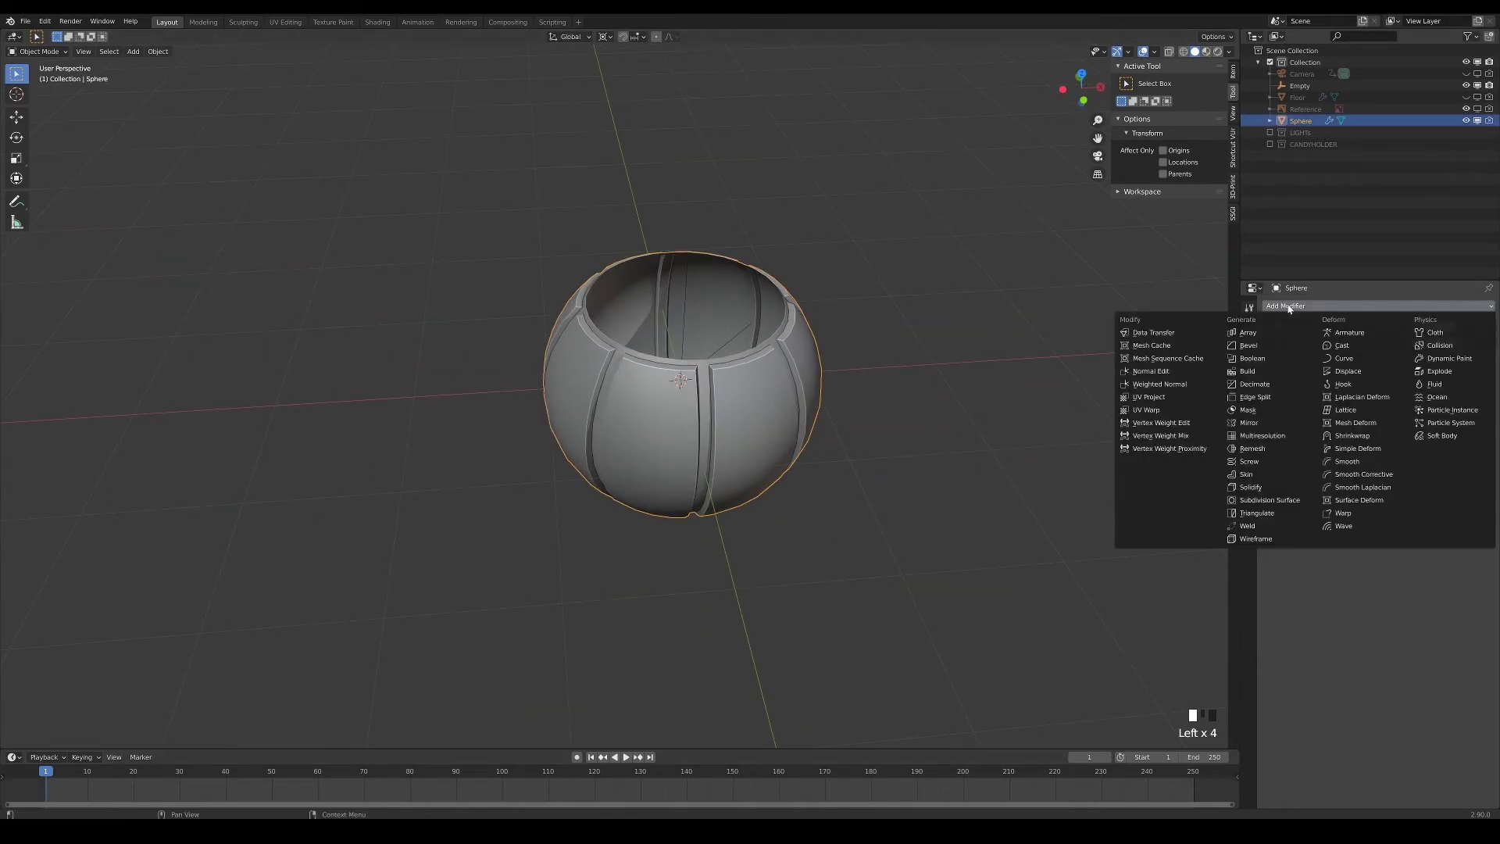
left_click(1281, 486)
left_click(1398, 391)
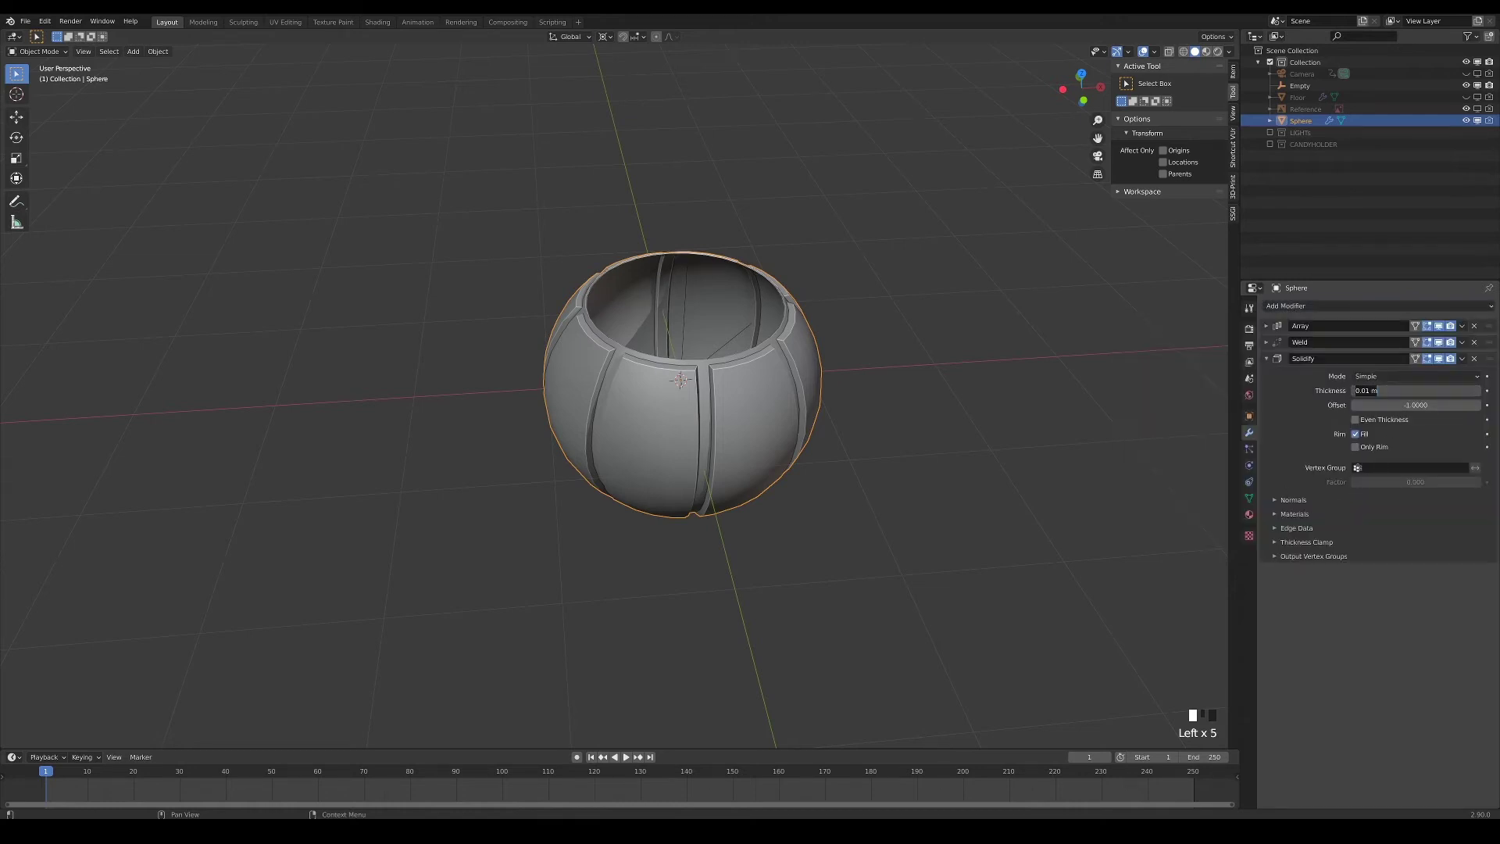
type(".12")
key("Return")
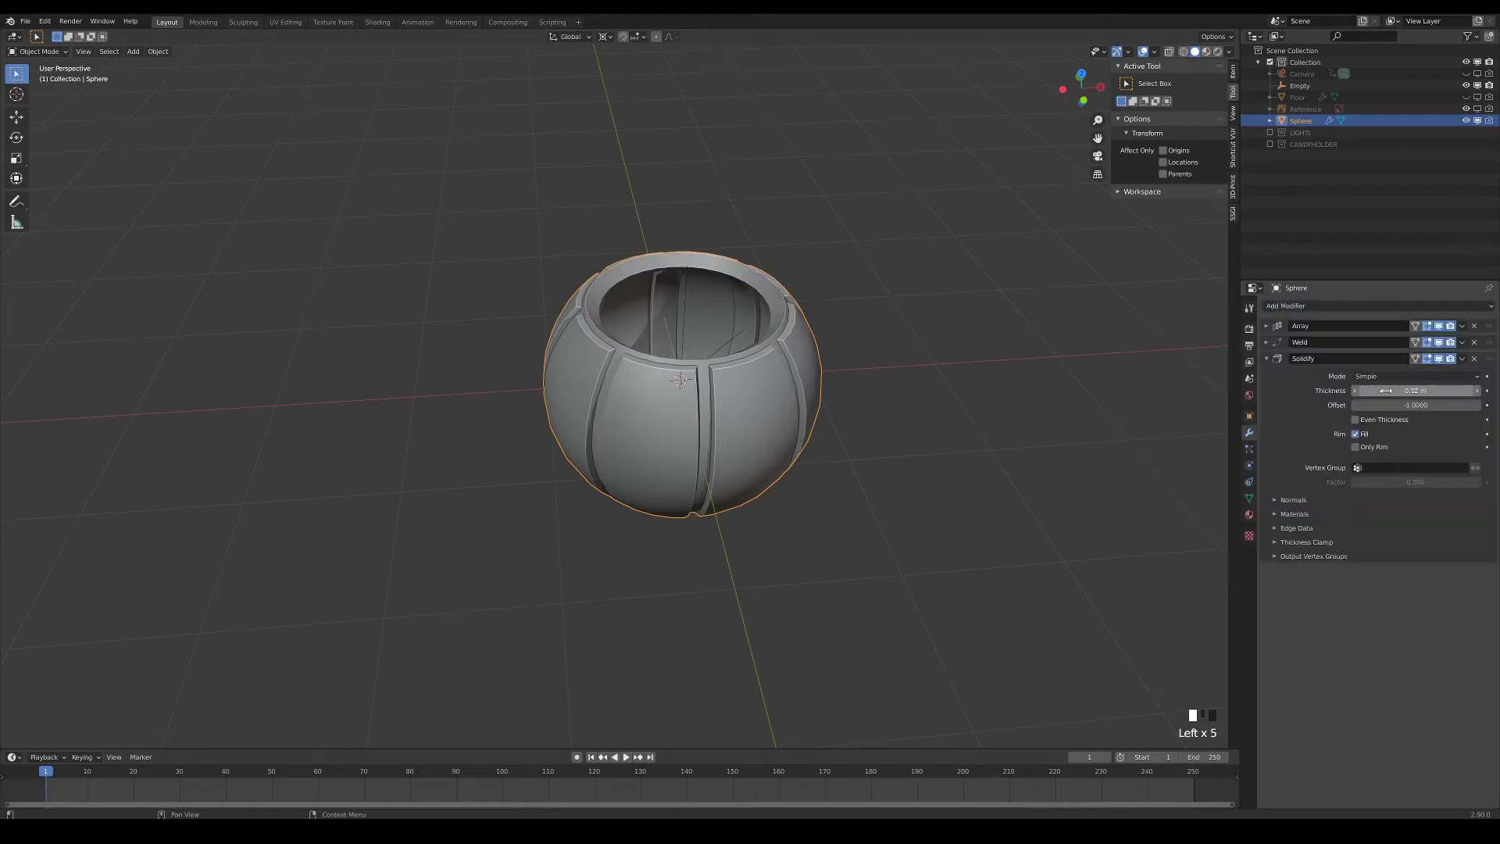
left_click(1355, 421)
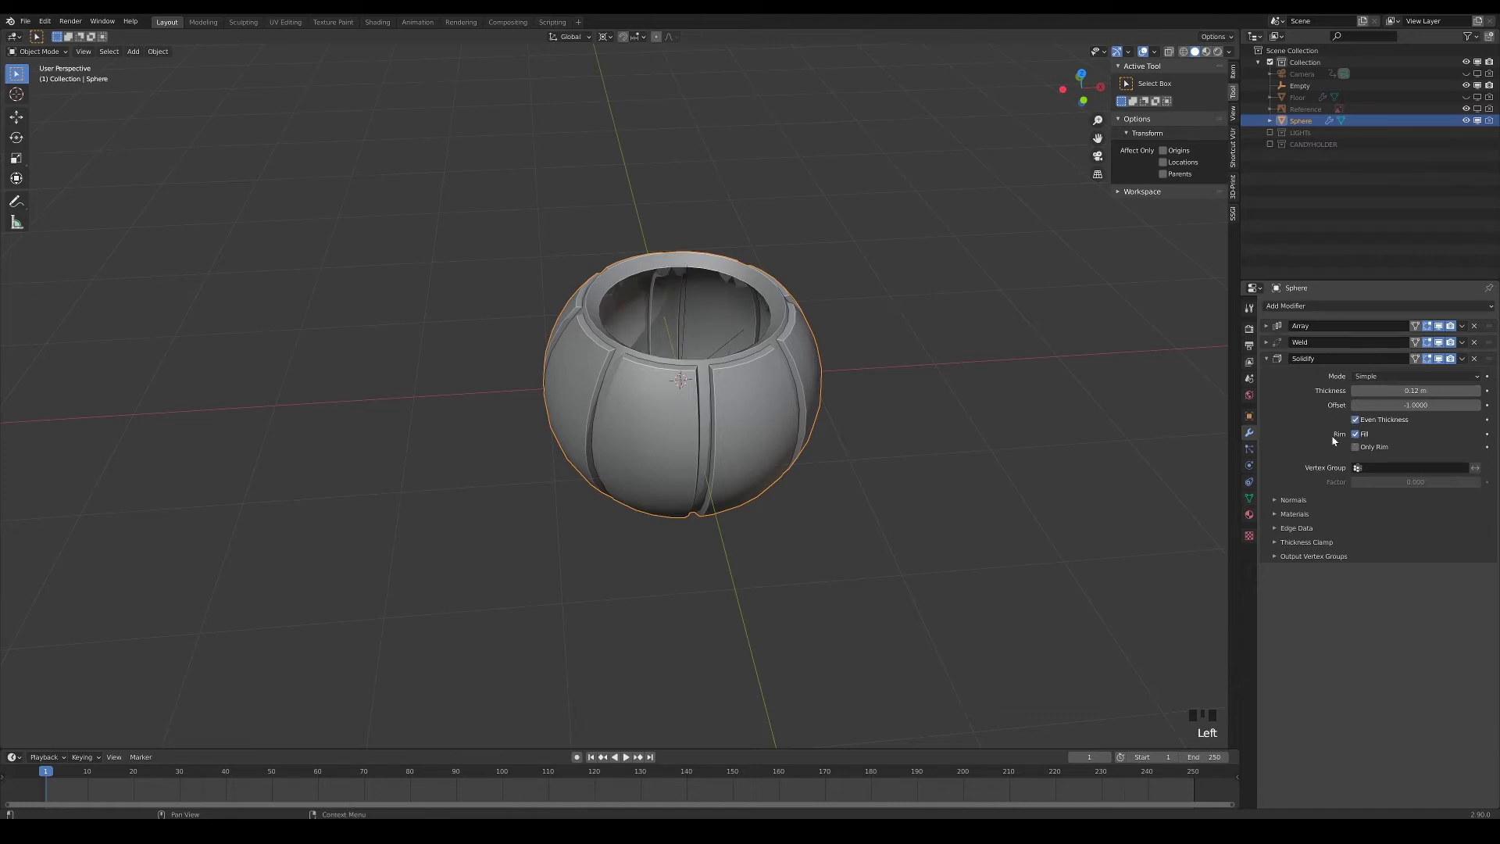
left_click(1267, 358)
Add a Subdivision Surface modifier to smooth the pumpkin
left_click(1297, 306)
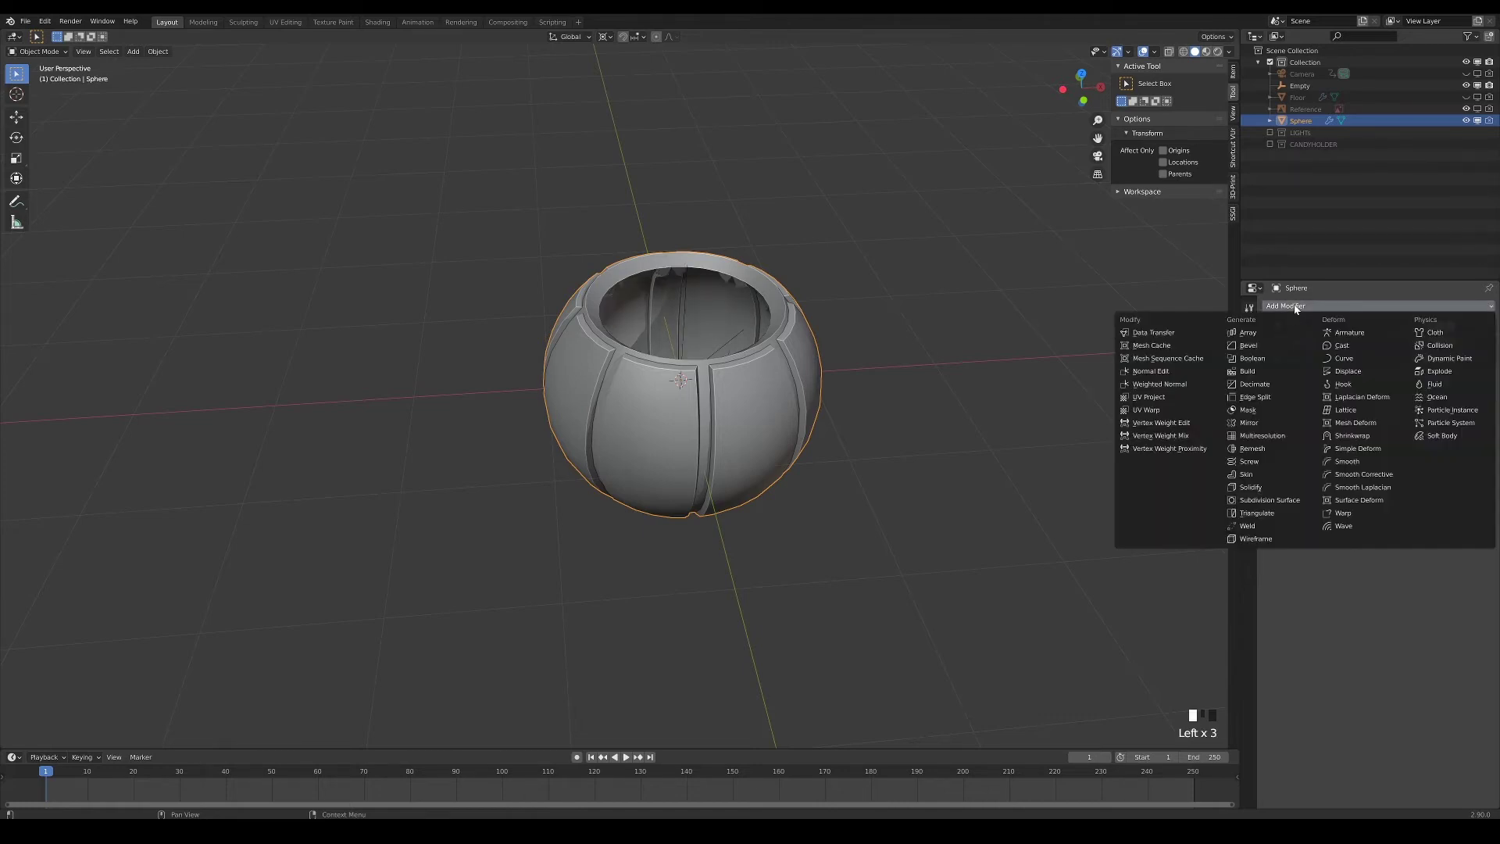
left_click(1294, 501)
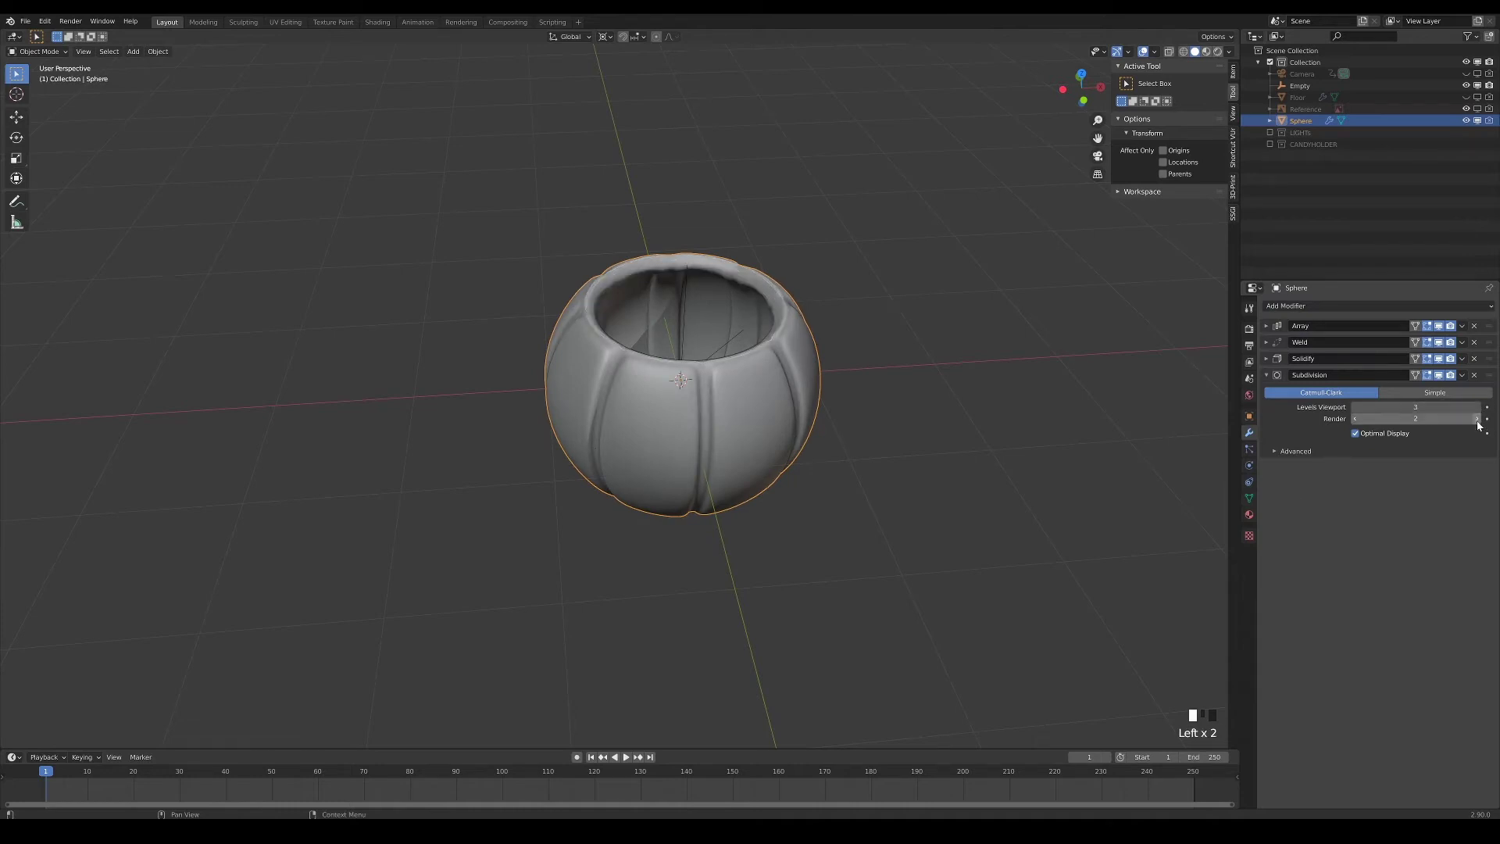
left_click(1321, 306)
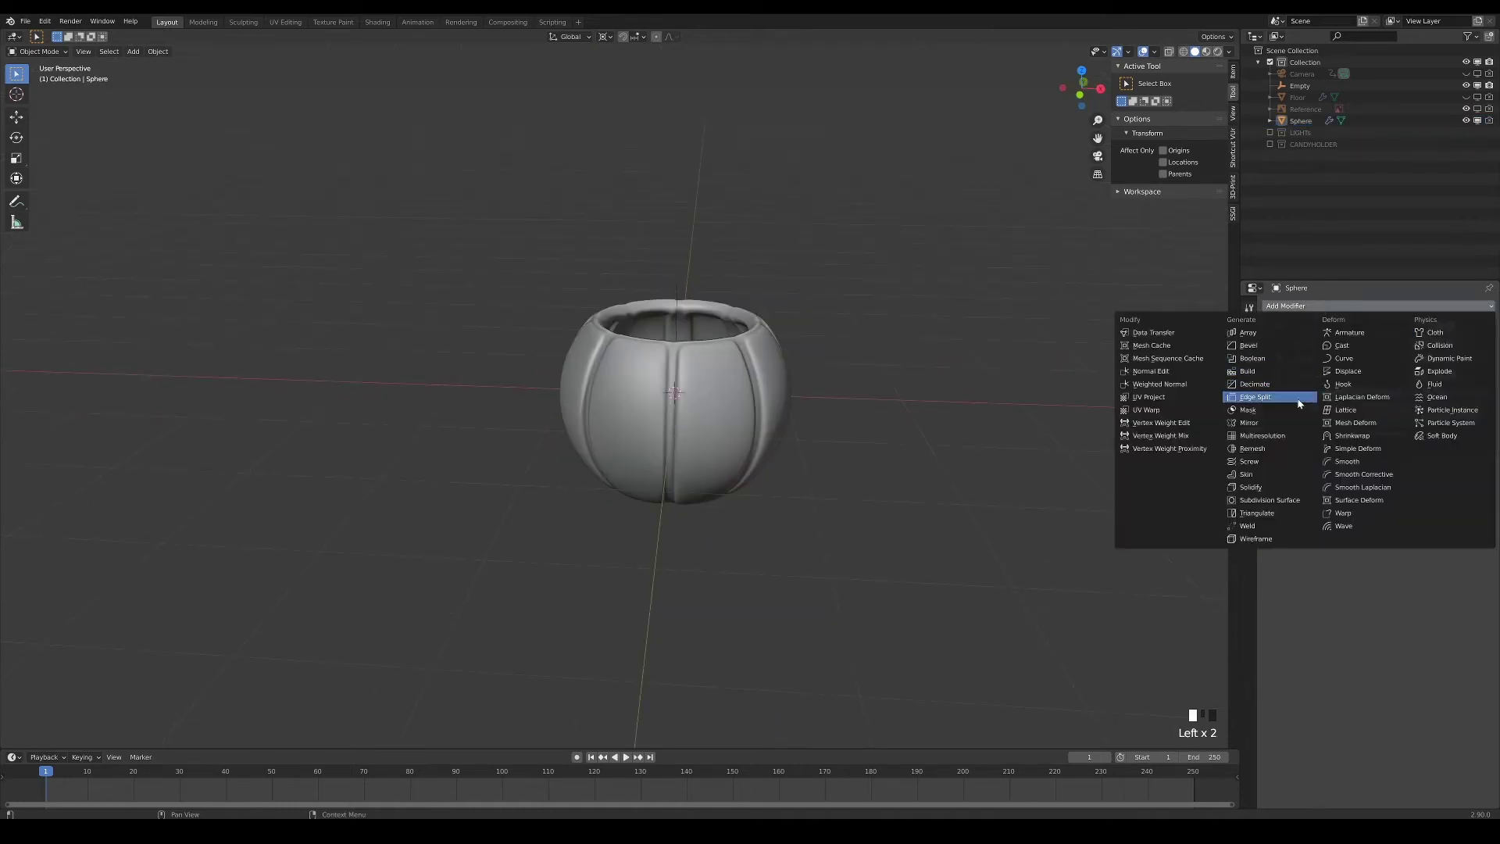
Add a Displace modifier with a new texture of type Clouds
left_click(1361, 372)
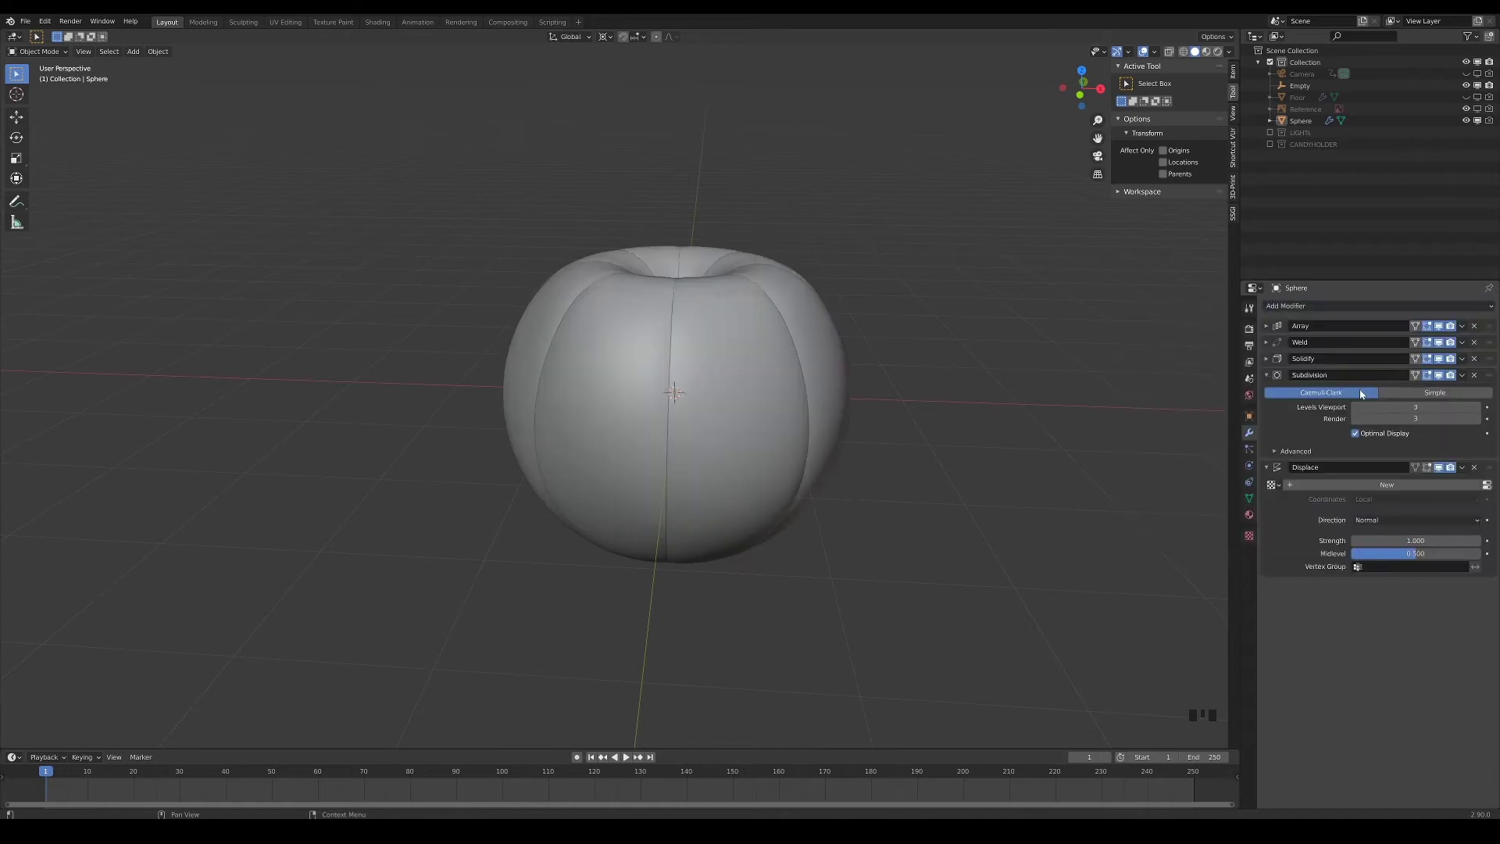
left_click(1305, 485)
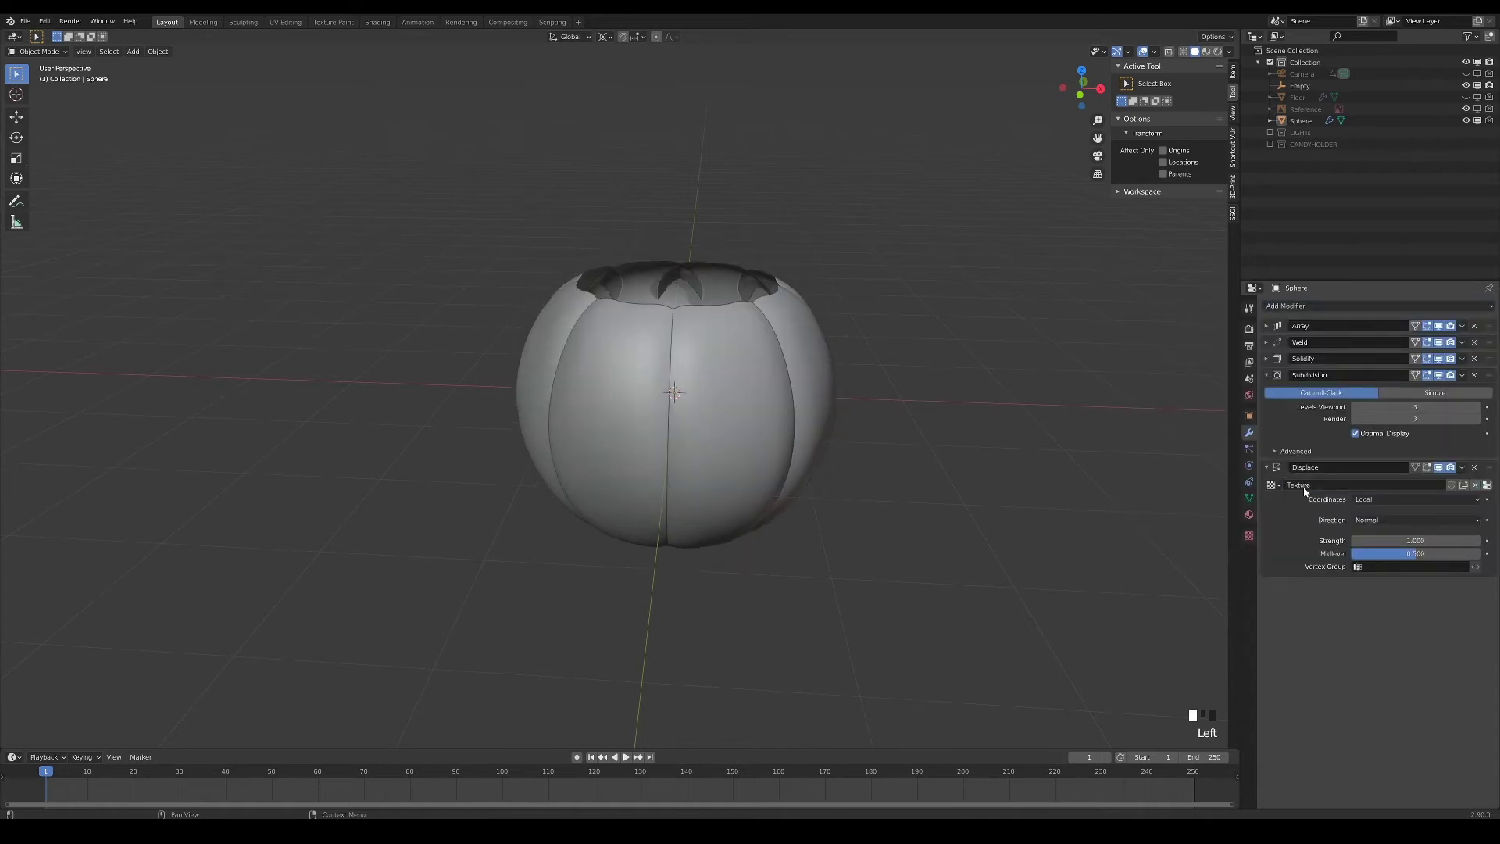
left_click(1250, 537)
left_click(1369, 341)
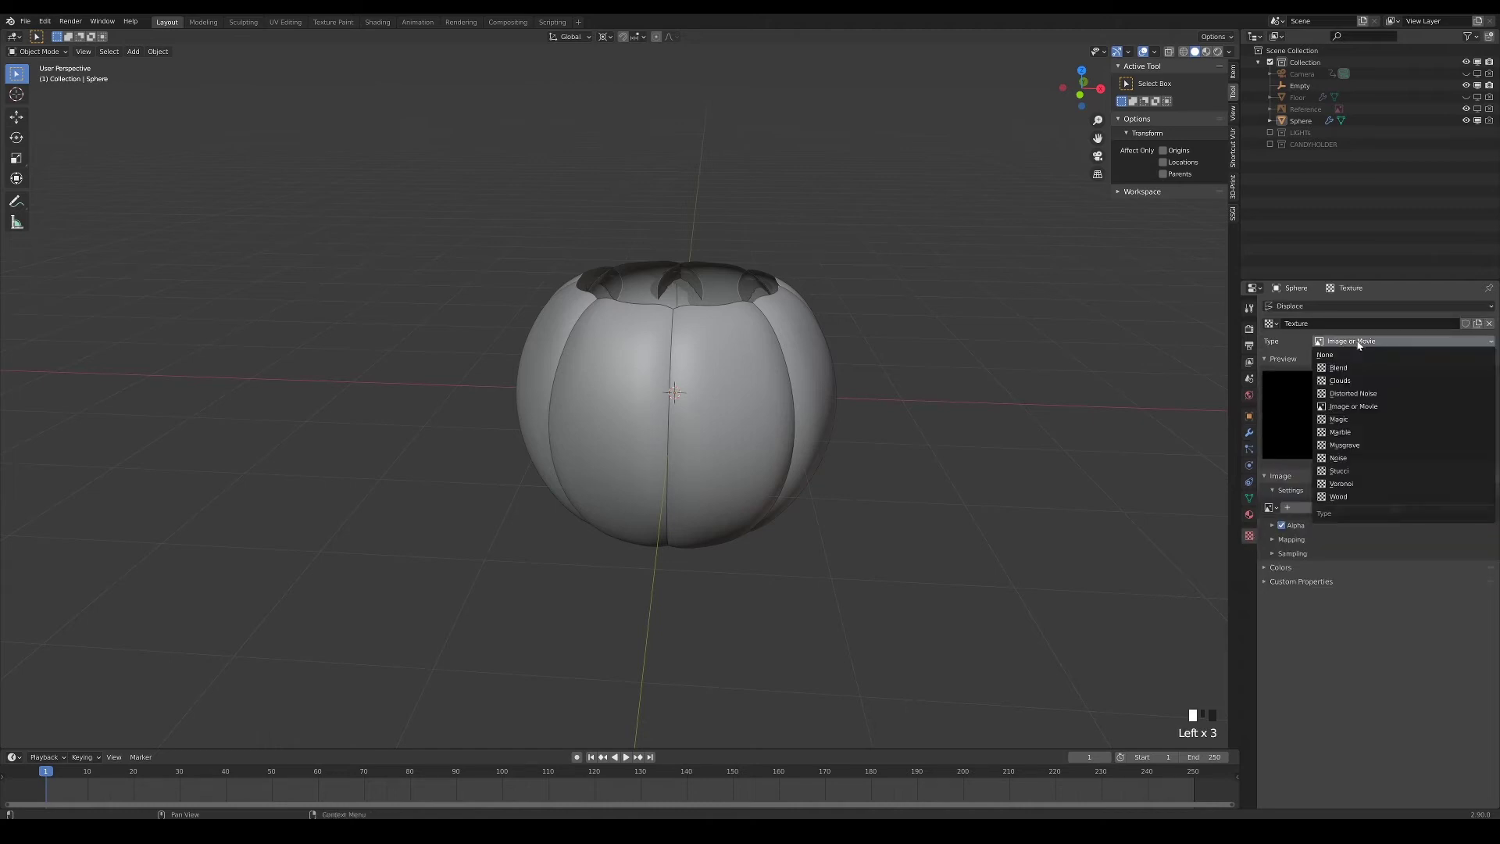
left_click(1349, 385)
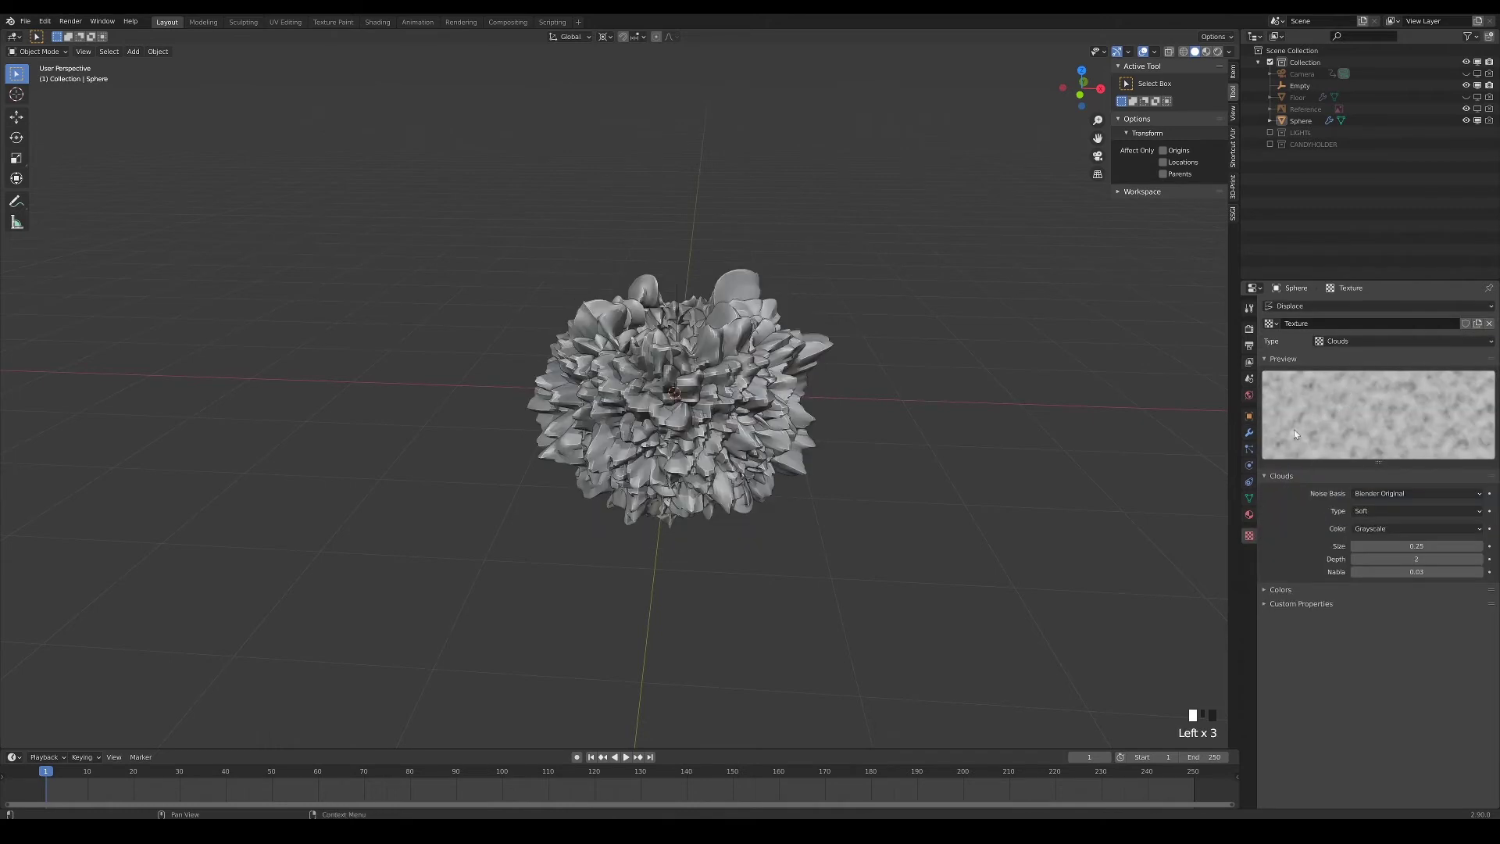
left_click(1249, 432)
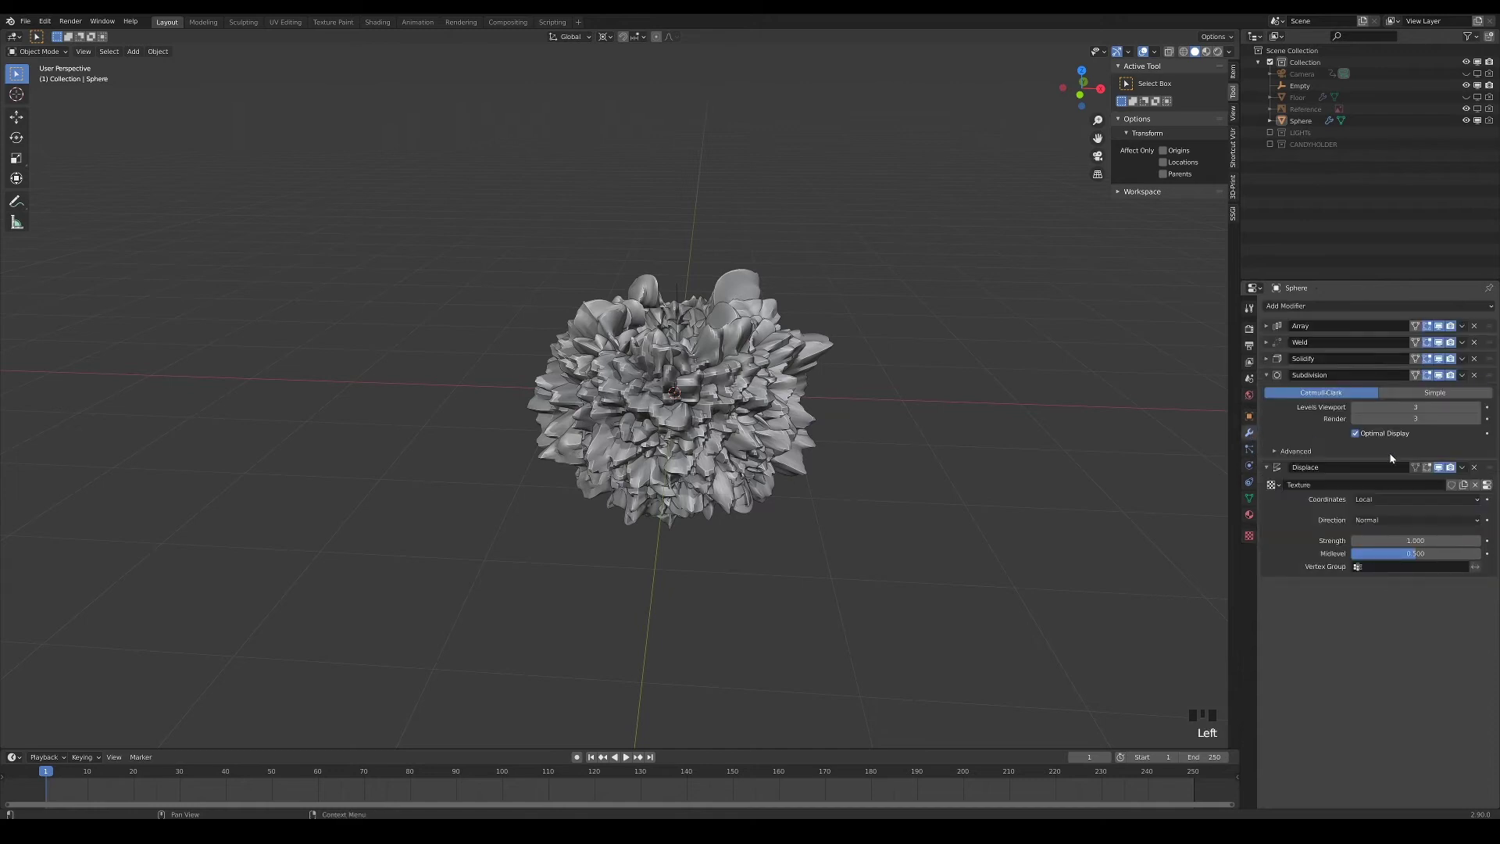
Set displacement strength to 0.1 and move Displace above Subdivision
left_click(1398, 541)
type(".1")
key("Return")
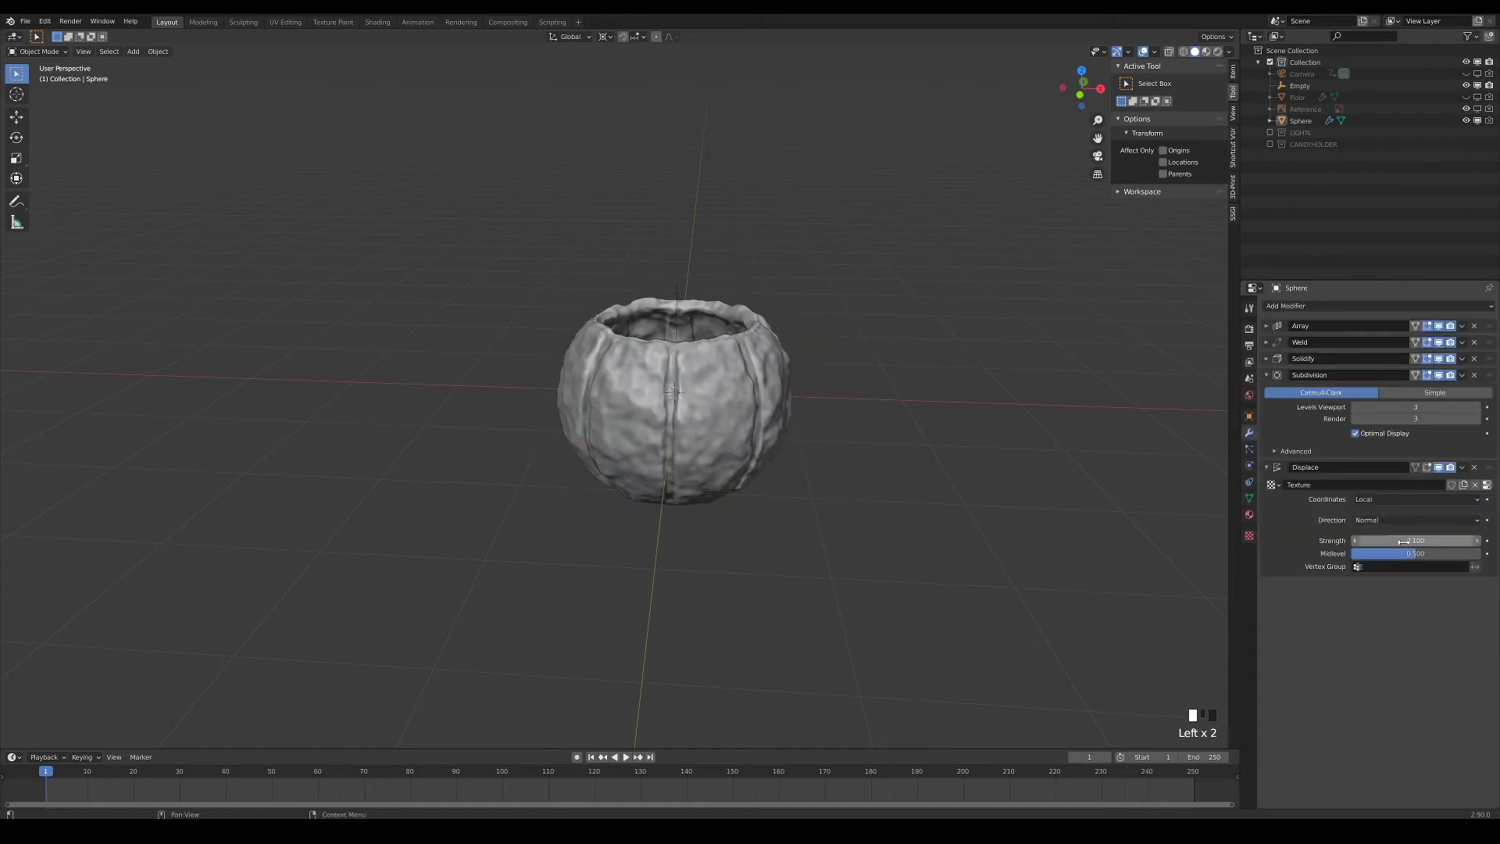
left_click_drag(1488, 468, 1494, 376)
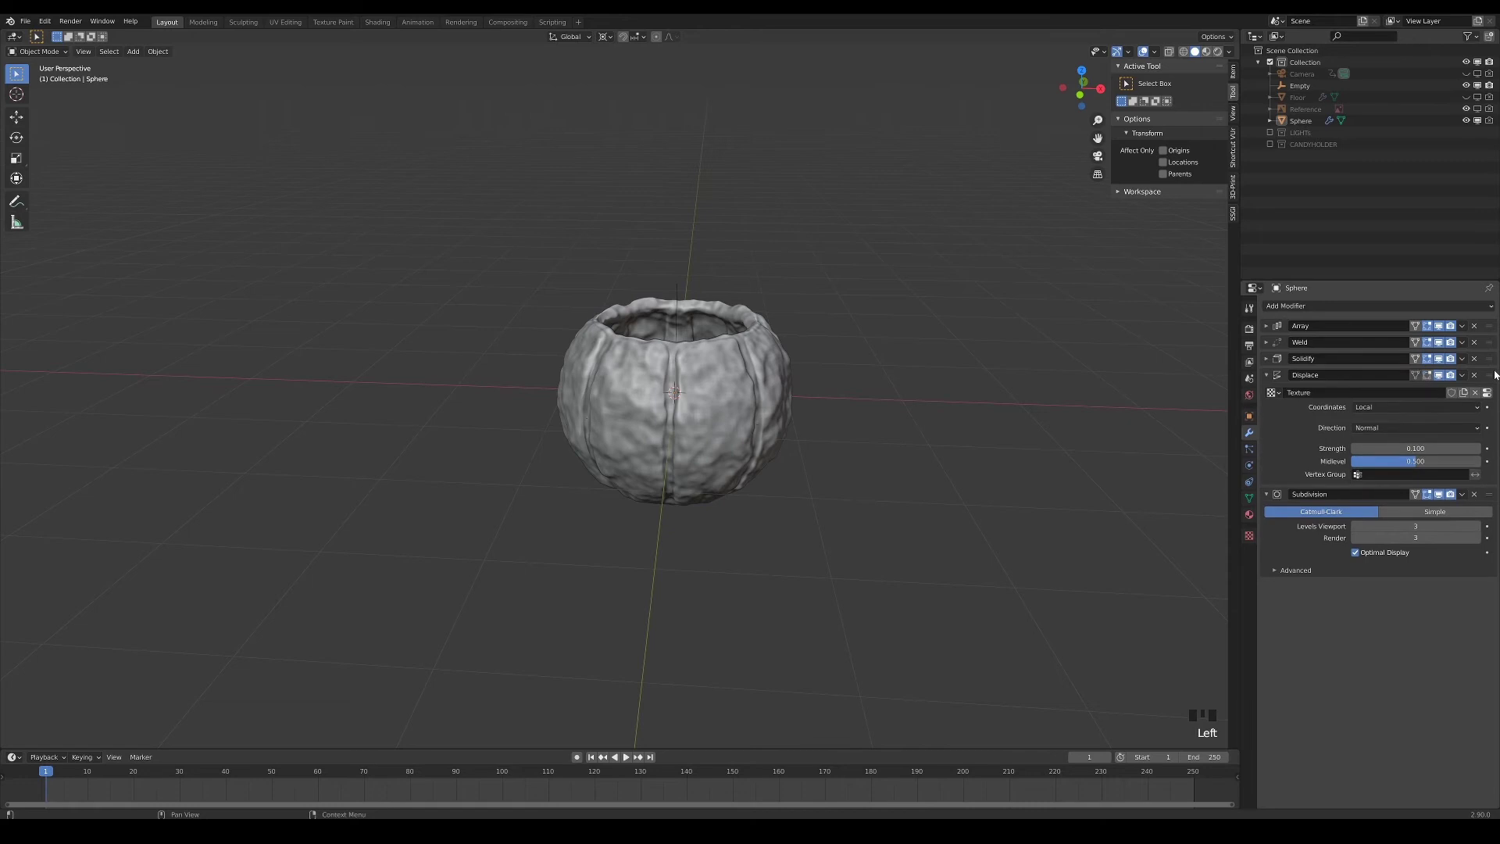
In front wireframe view, add a Single Vert object and check the Extra Objects add-on
key("KP_1")
key("shift+z")
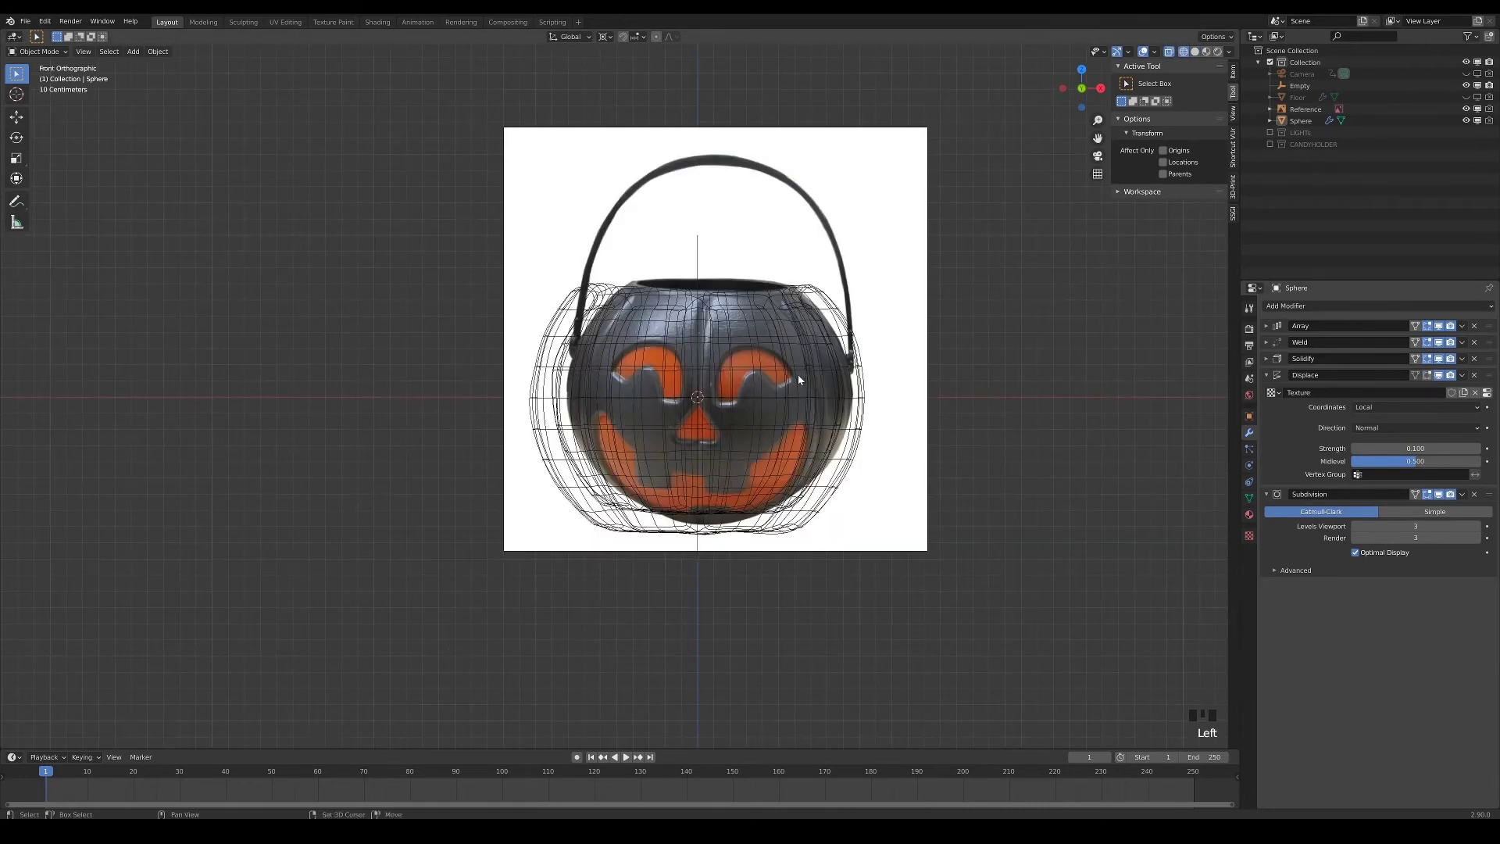
key("shift+a")
mouse_move(755, 407)
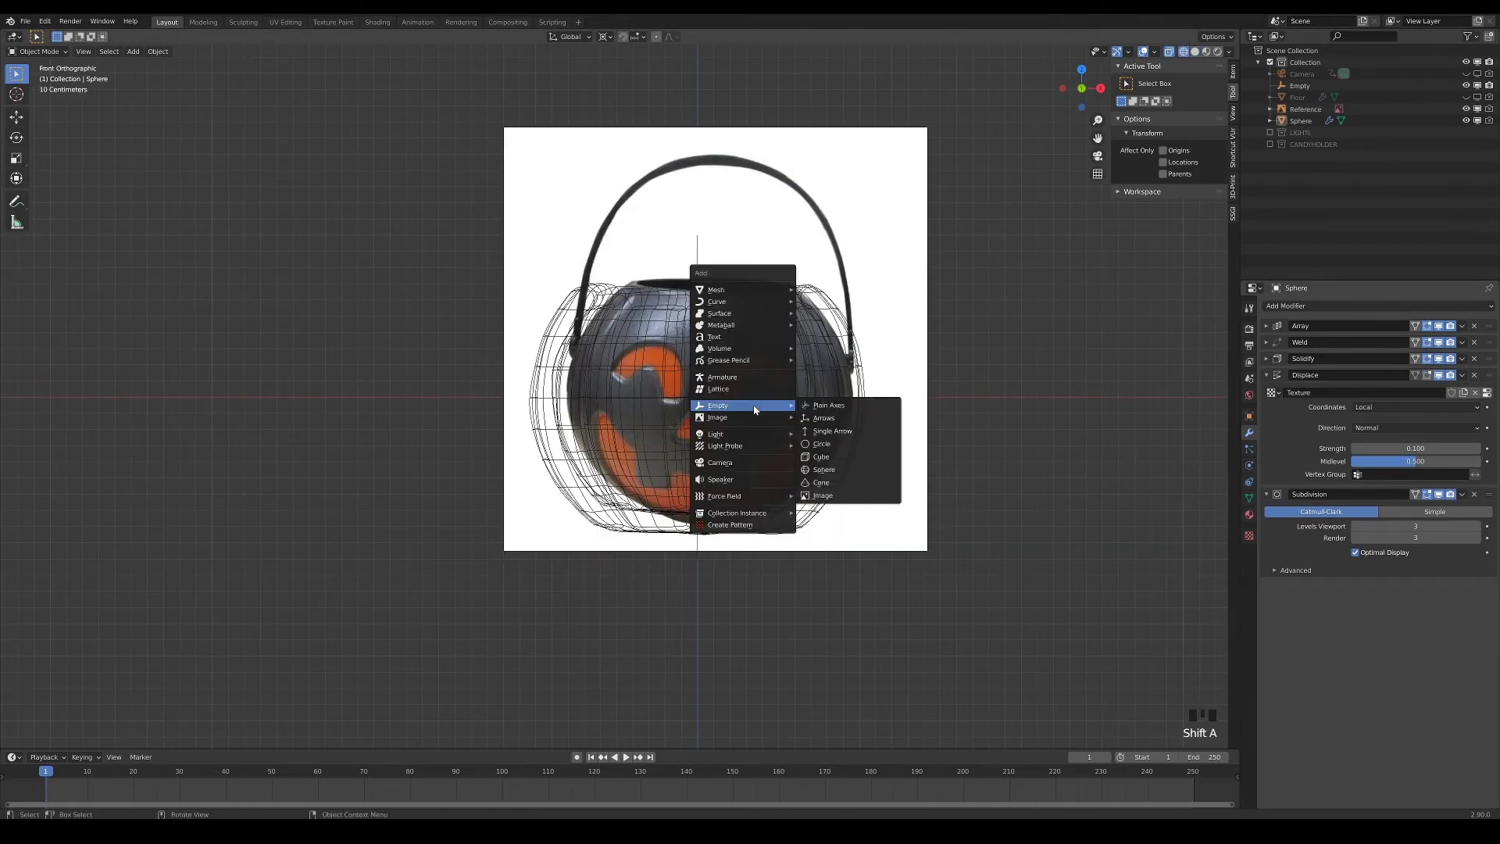
mouse_move(777, 291)
mouse_move(873, 439)
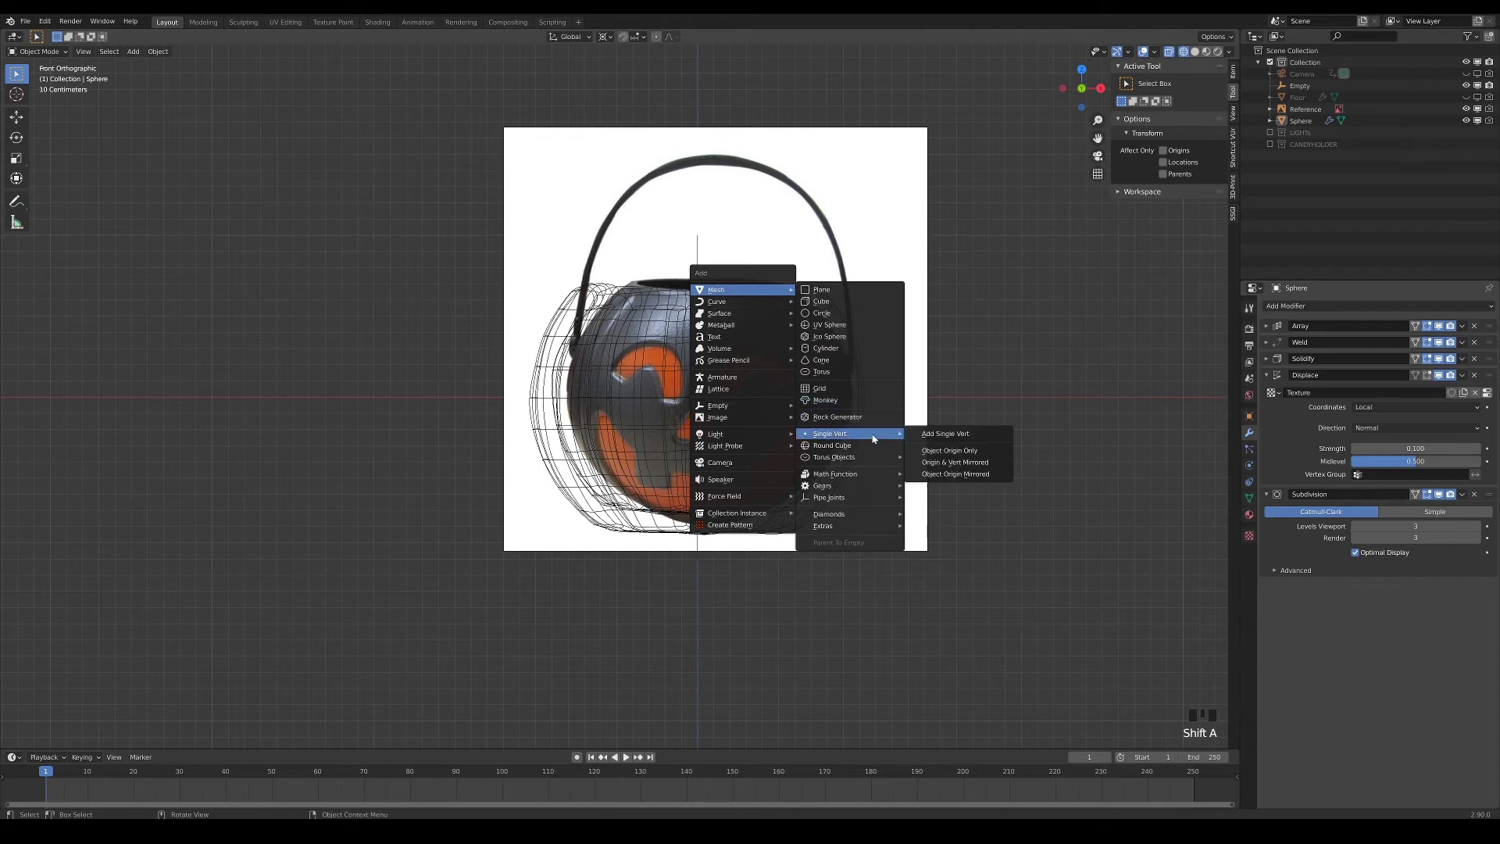
left_click(942, 434)
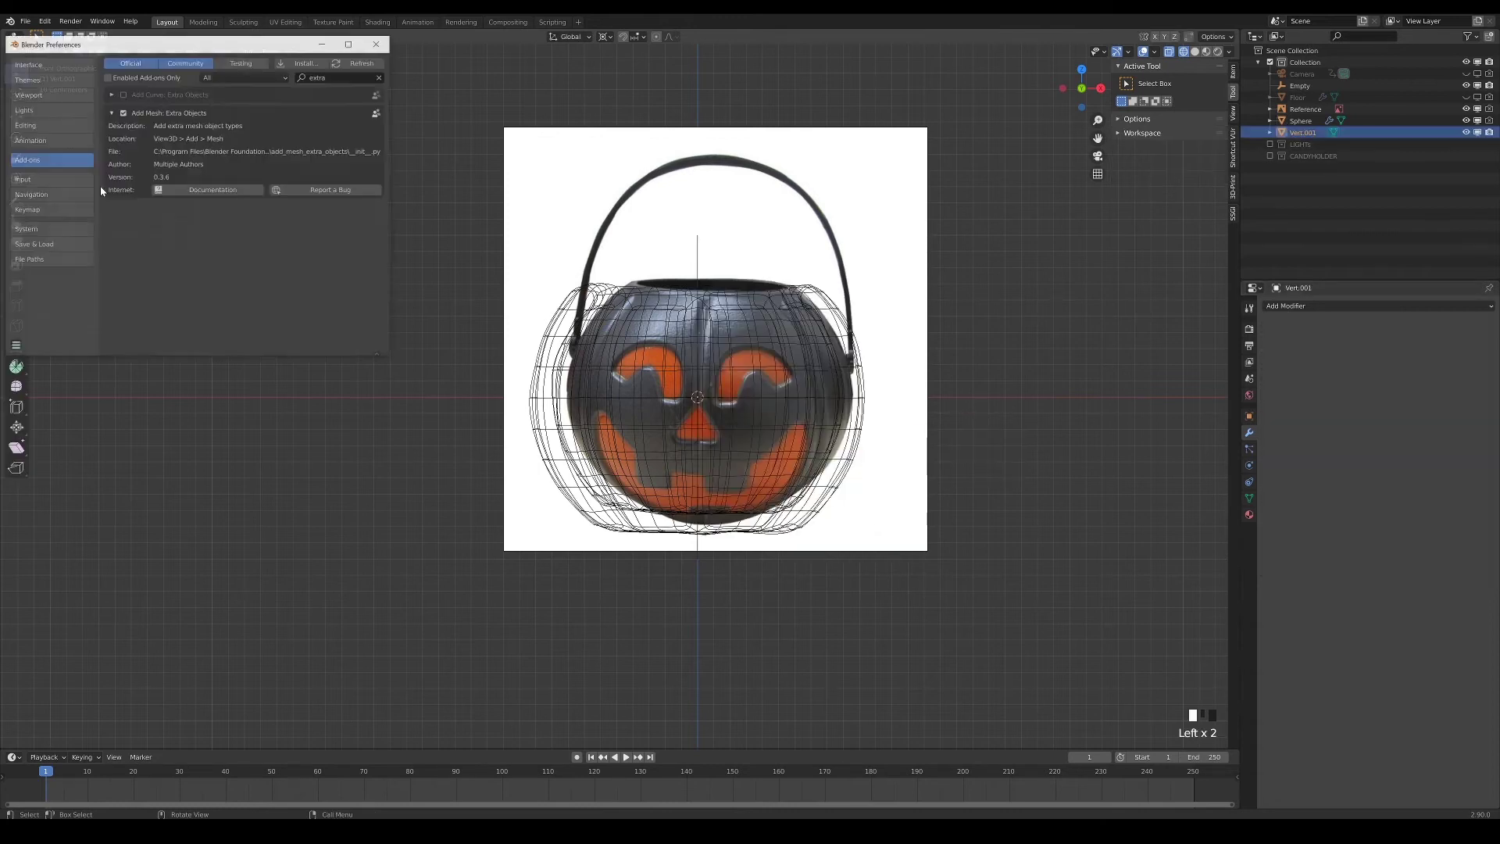
left_click_drag(230, 43, 731, 254)
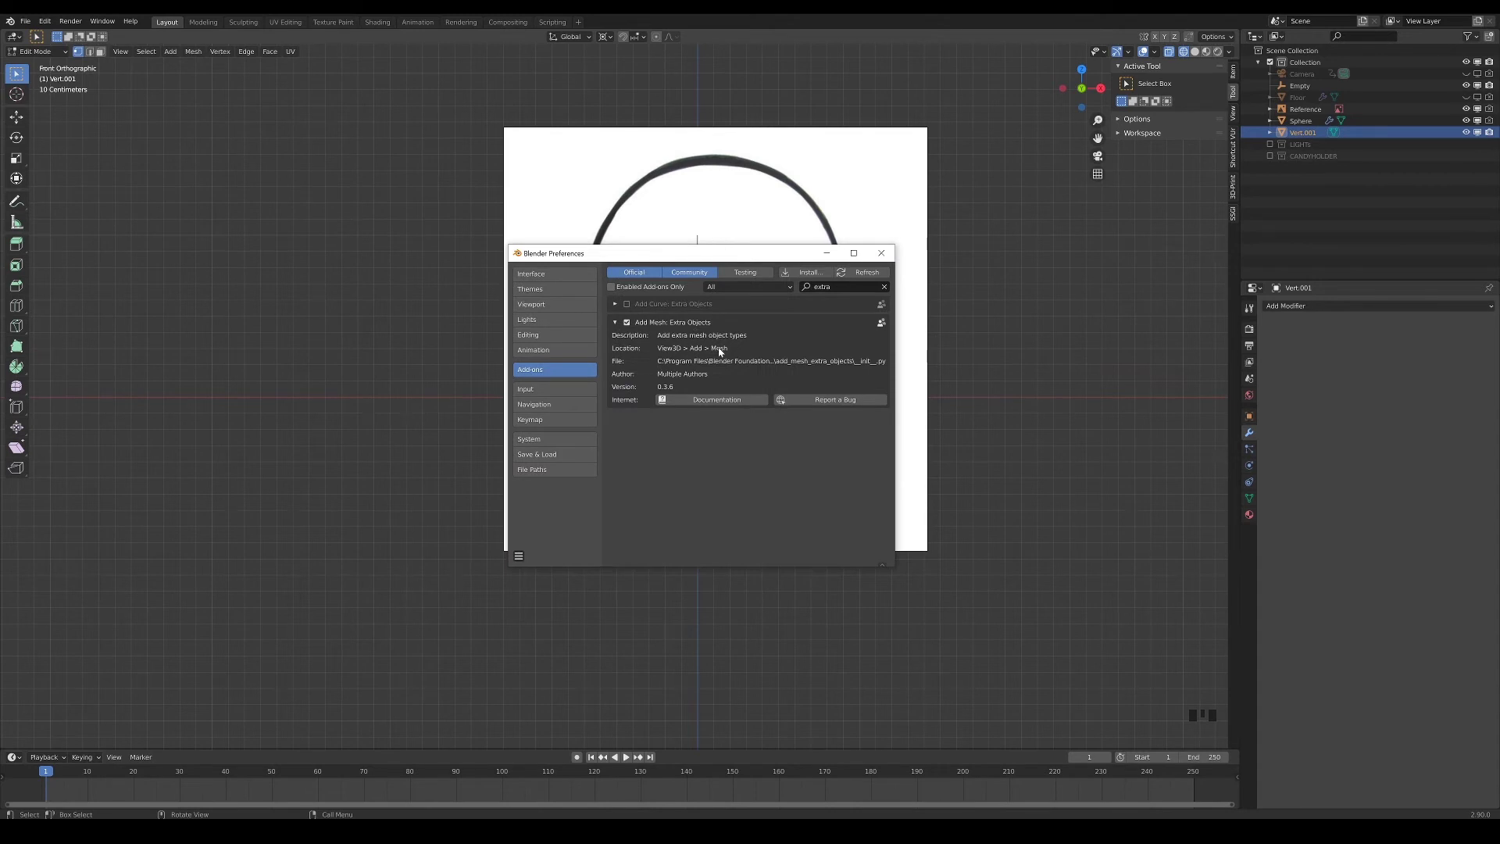
Close Preferences and turn on snapping to Face
left_click(882, 253)
left_click(644, 36)
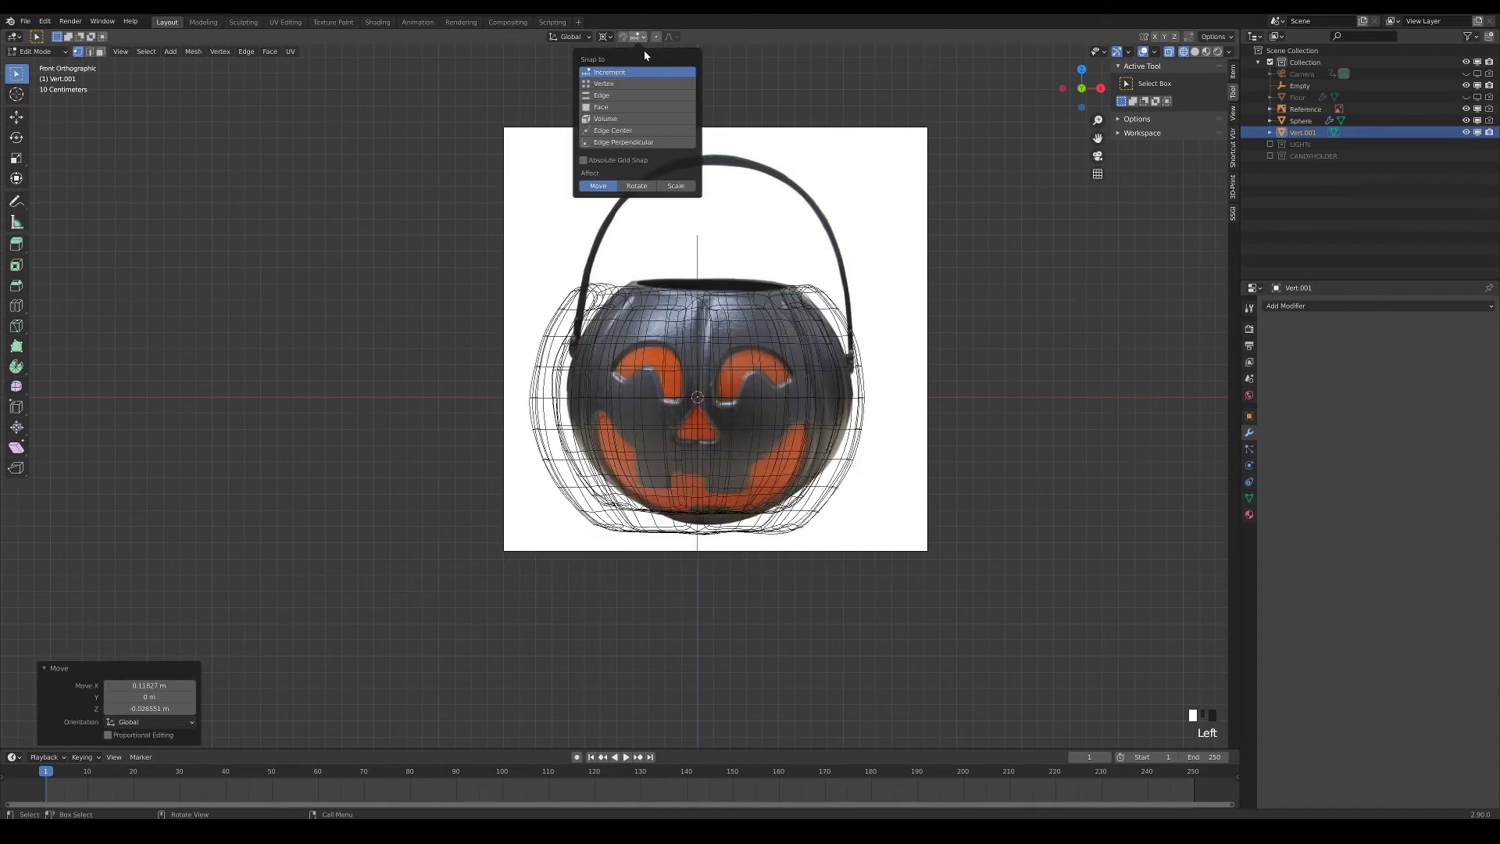
left_click(625, 107)
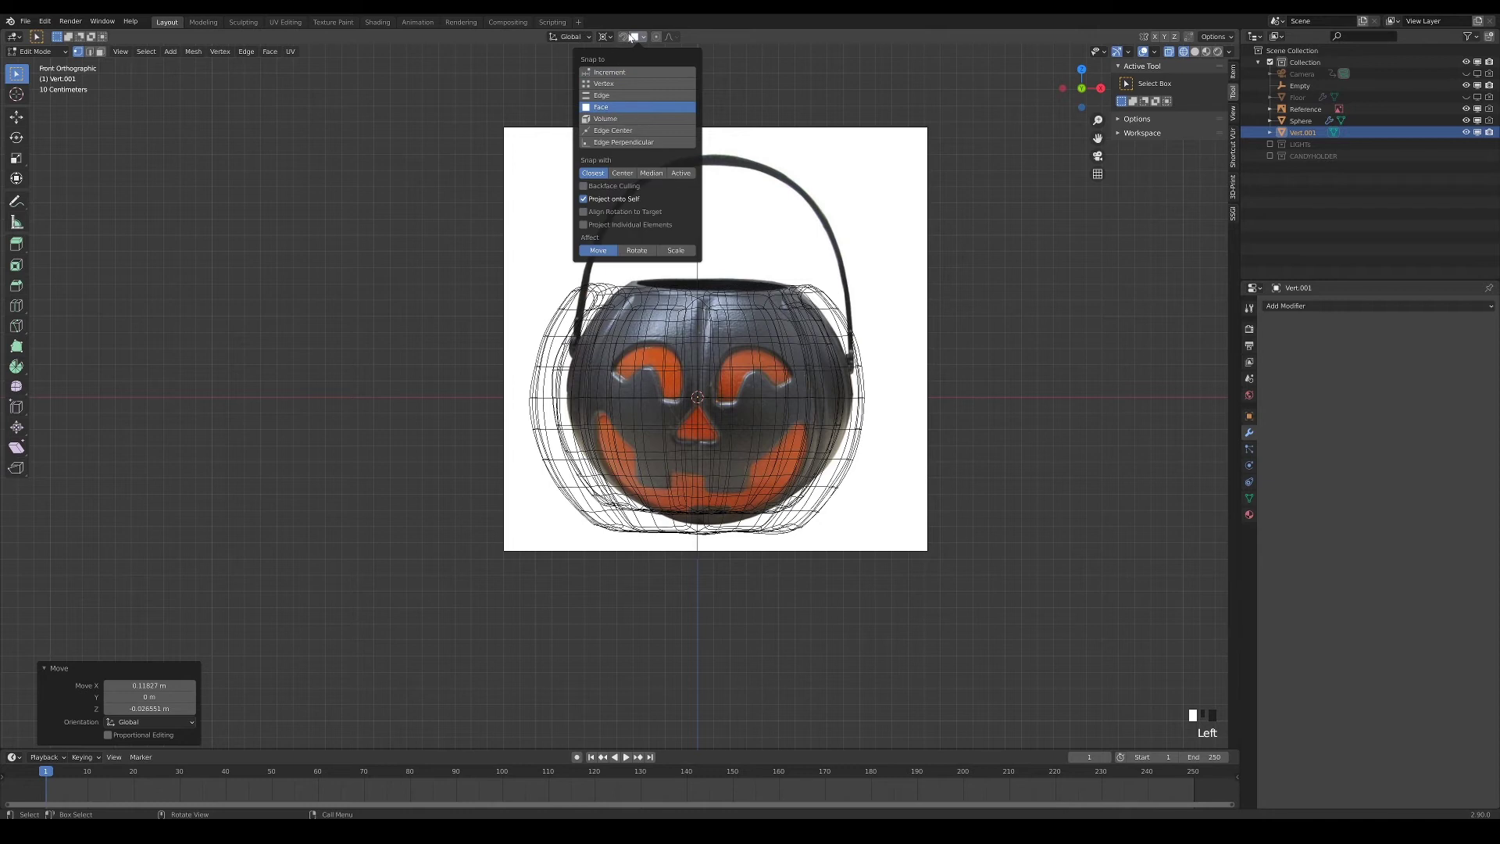
left_click(633, 37)
left_click(623, 36)
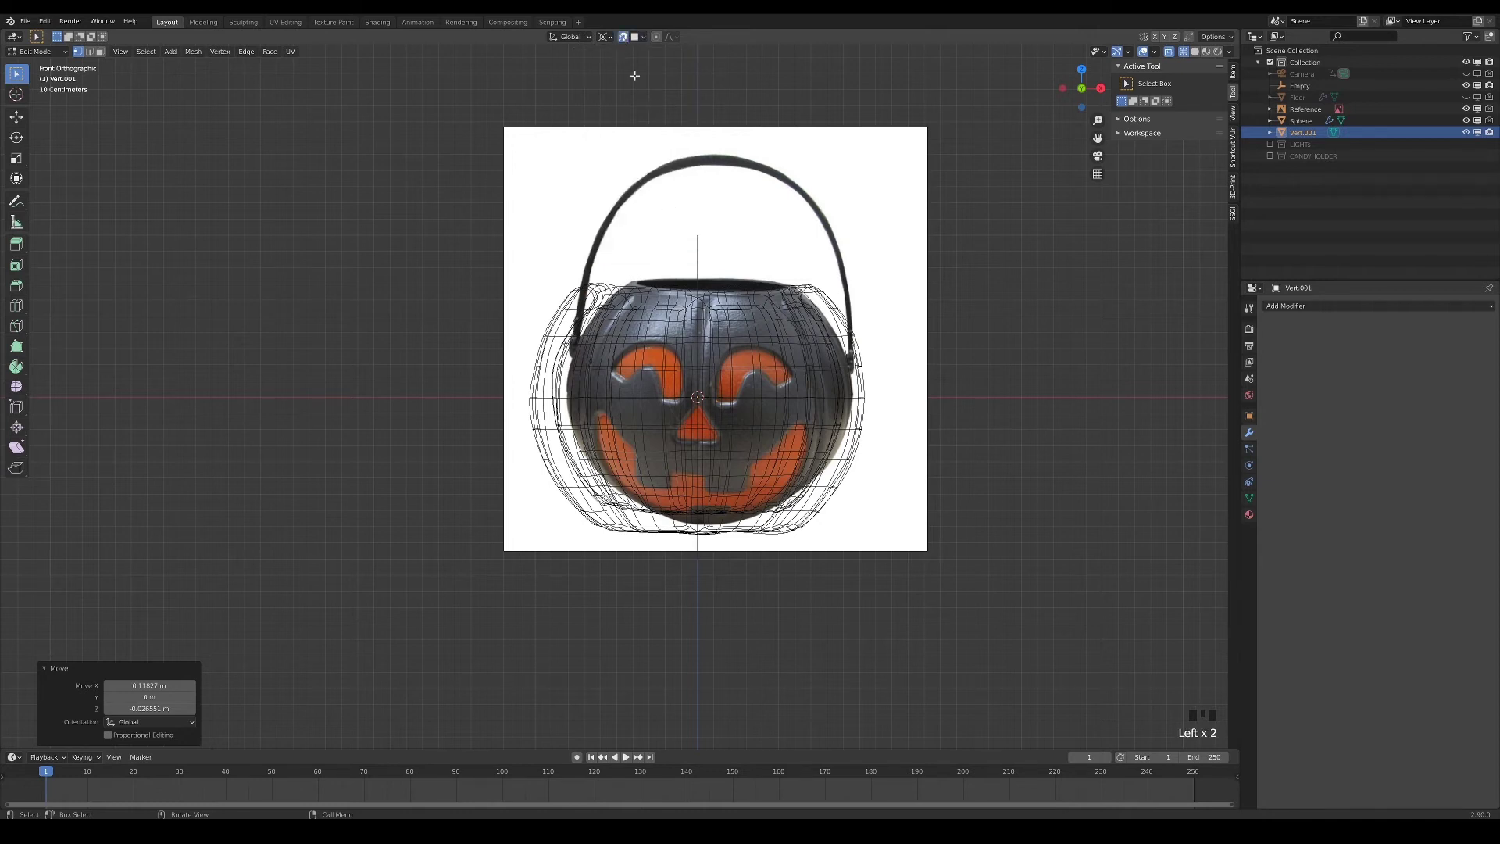
Place the vertex on the eye and extrude points along the eye outline
key("g")
left_click(718, 402)
key("e")
key("e")
key("e")
key("e")
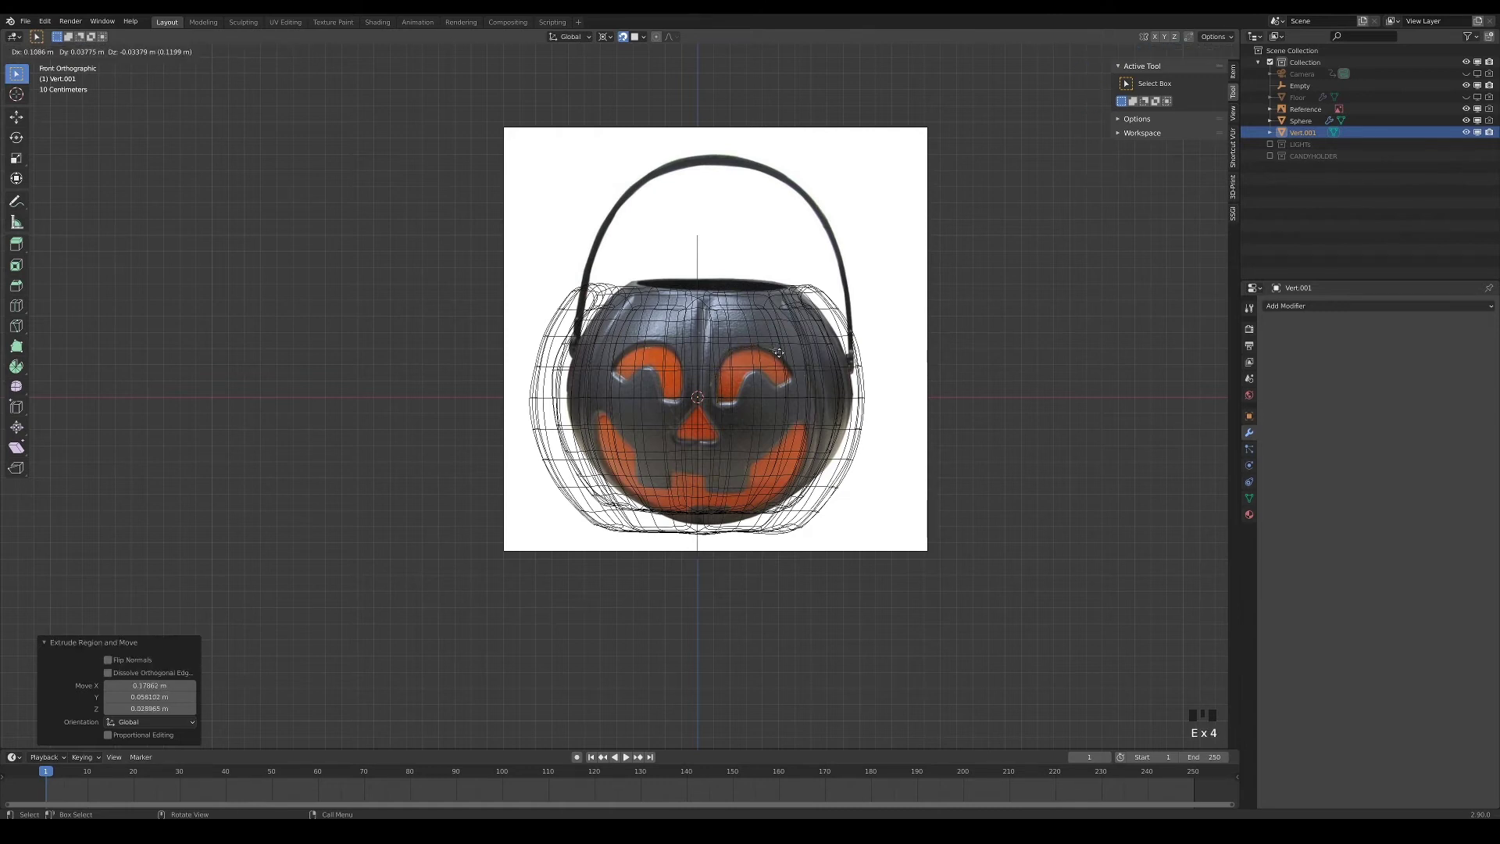
key("e")
key("e")
key("e")
left_click(746, 377)
key("e")
left_click(739, 386)
key("e")
left_click(732, 404)
key("e")
key("e")
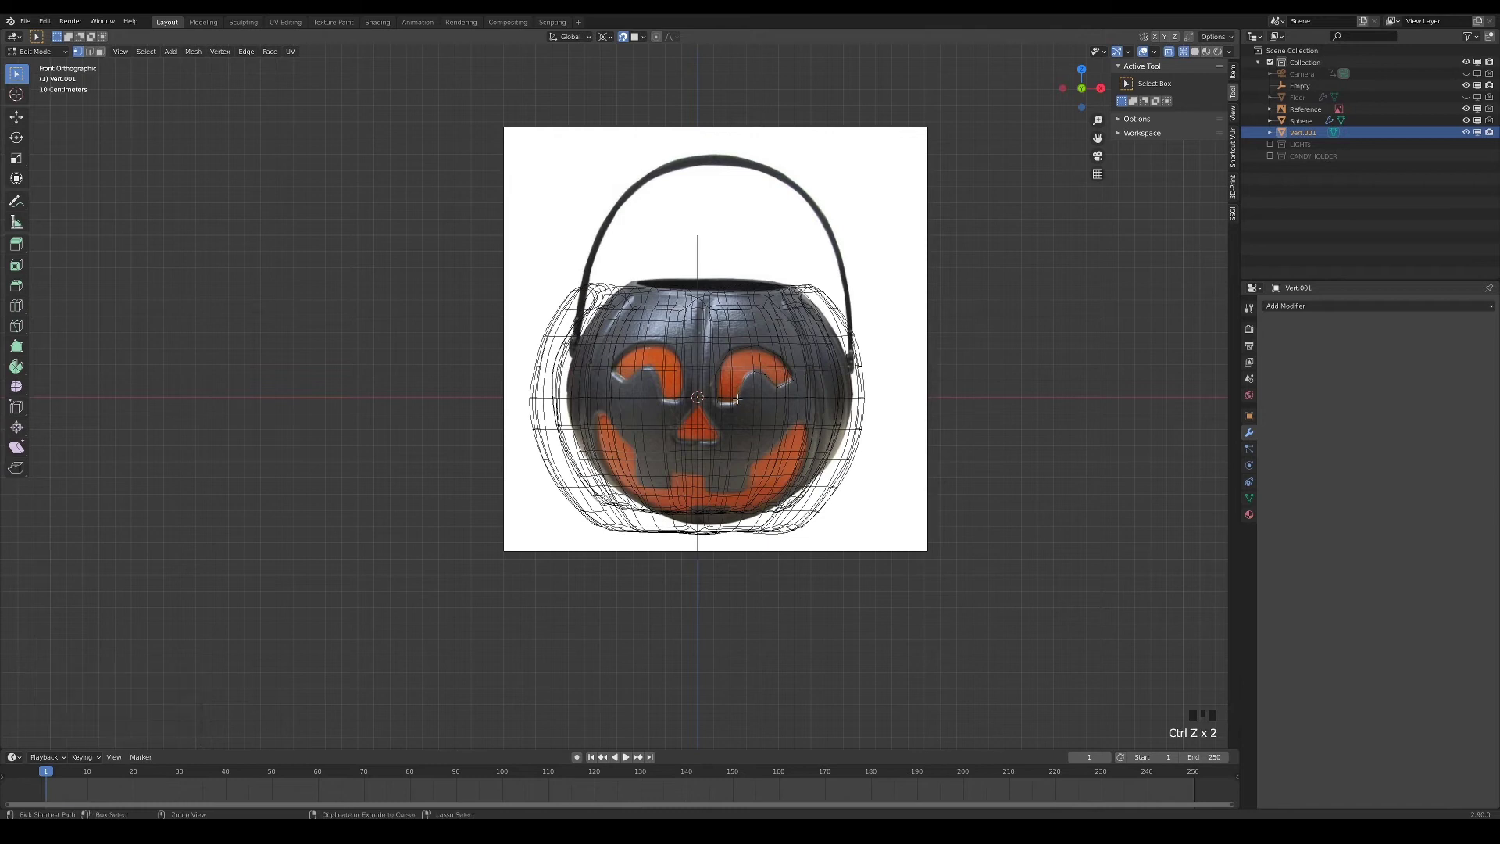
left_click(748, 418)
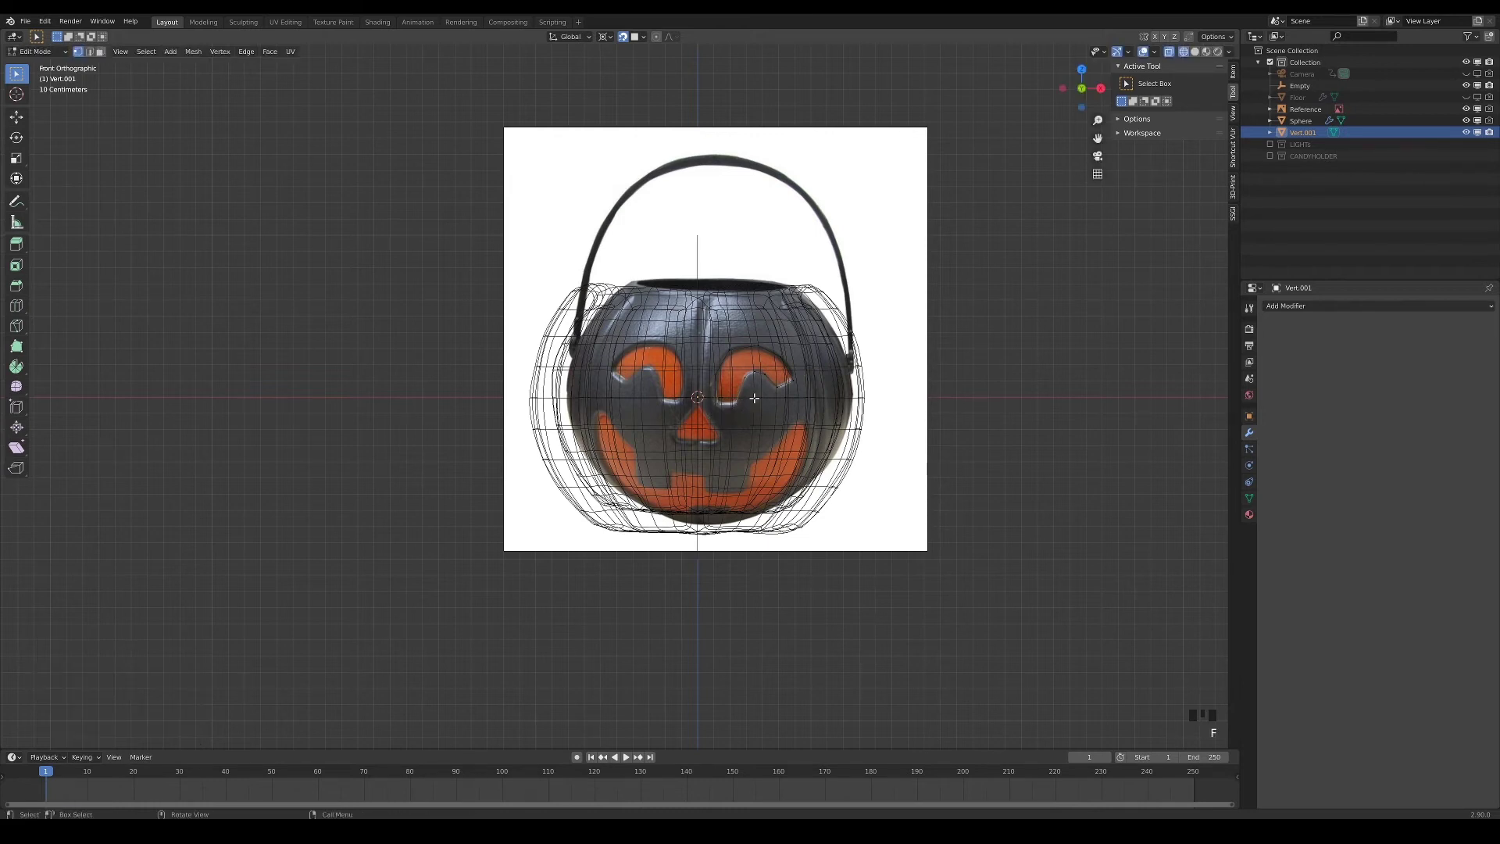
left_click(738, 419)
Duplicate the traced outline onto the other eye and extend it with a new point
key("shift+d")
left_click(709, 410)
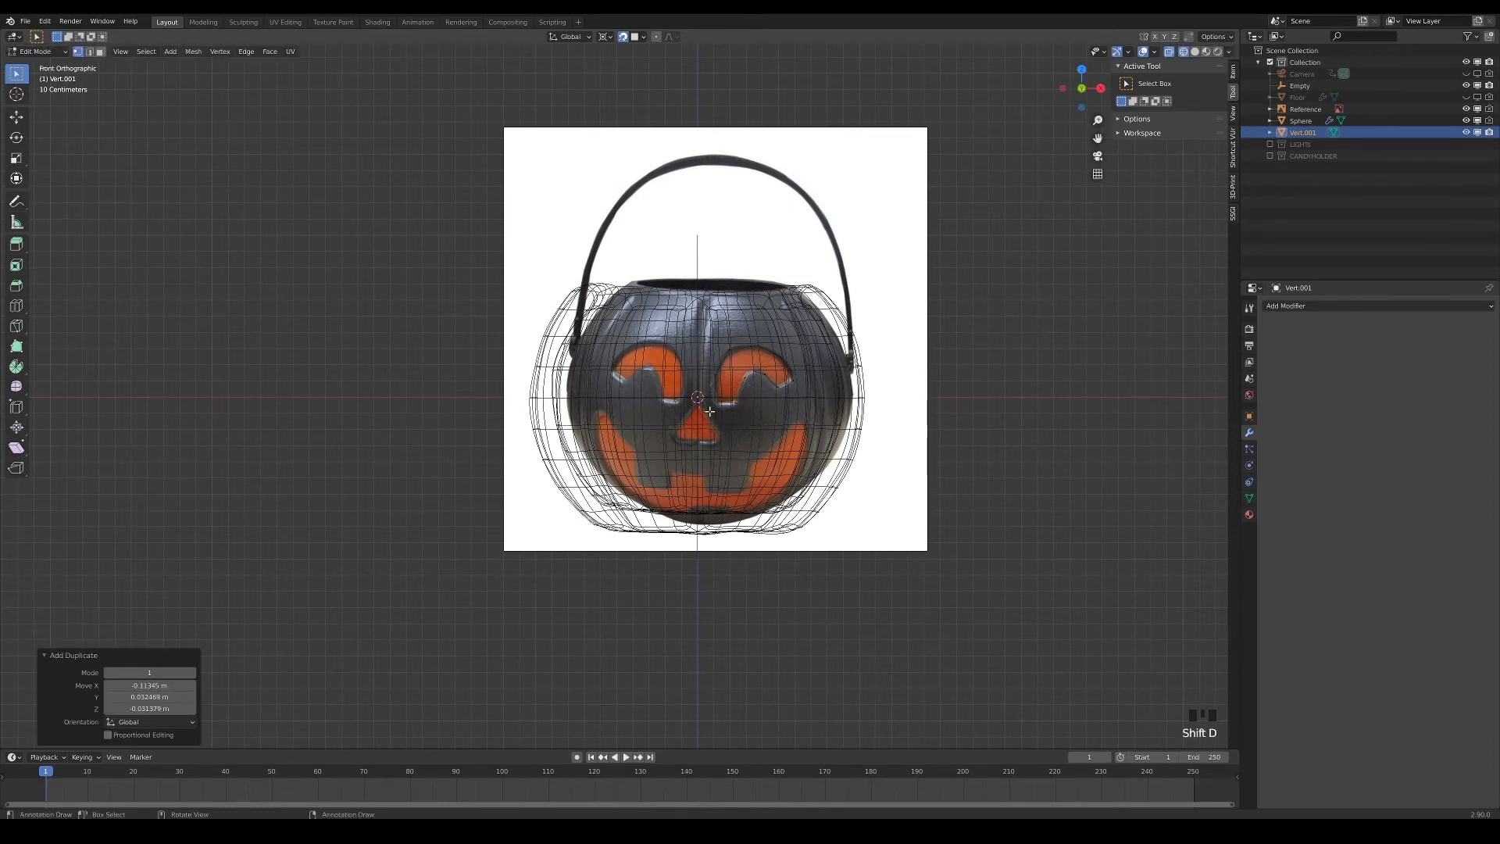
key("e")
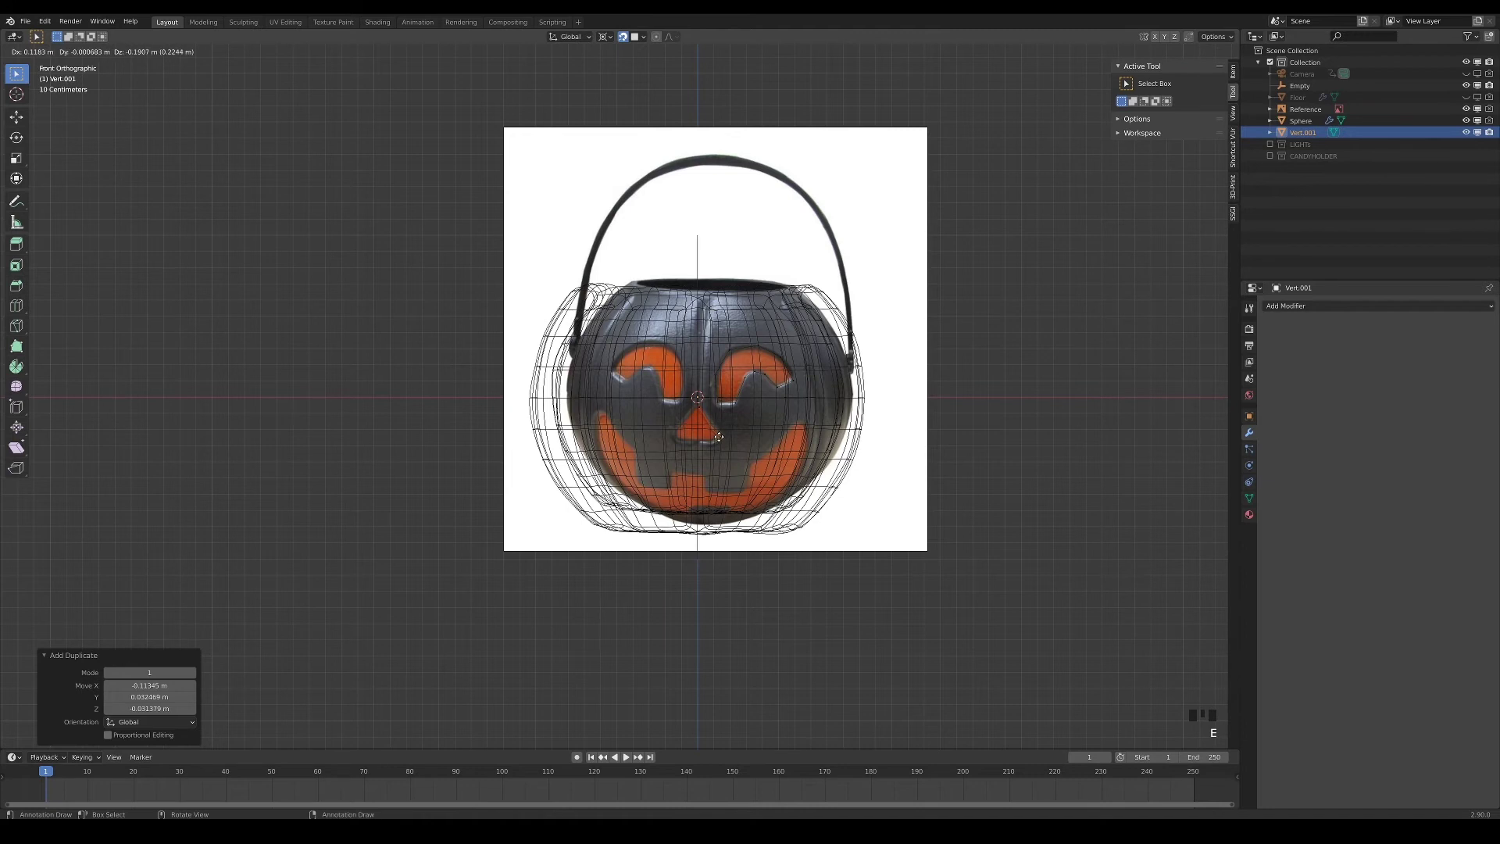
left_click(720, 435)
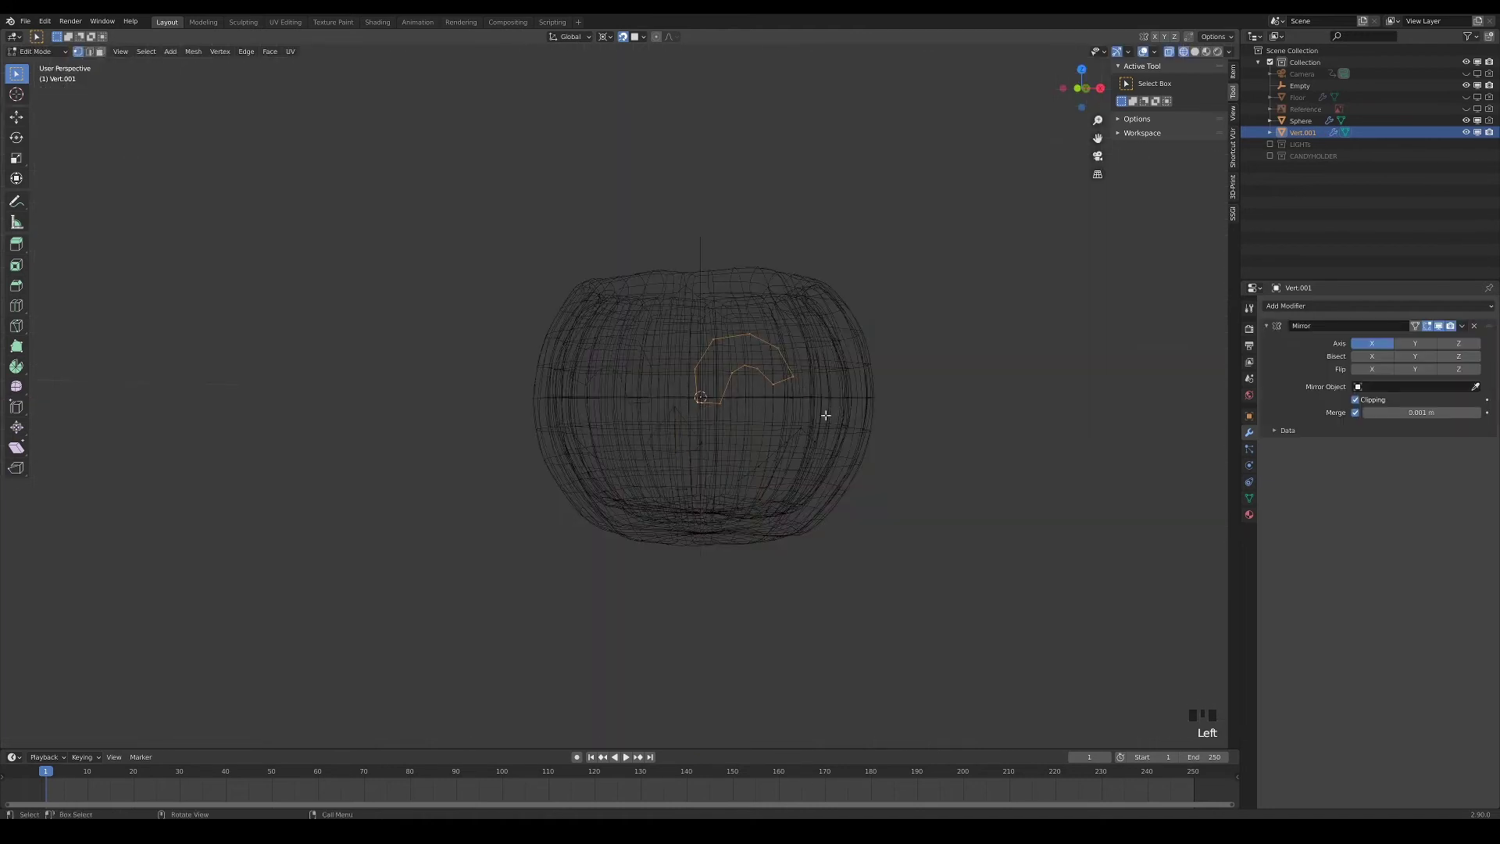
Fill an outline loop with a face, select the nose and eye shapes, and begin adding a modifier to Face
key("f")
left_click_drag(666, 401, 713, 478)
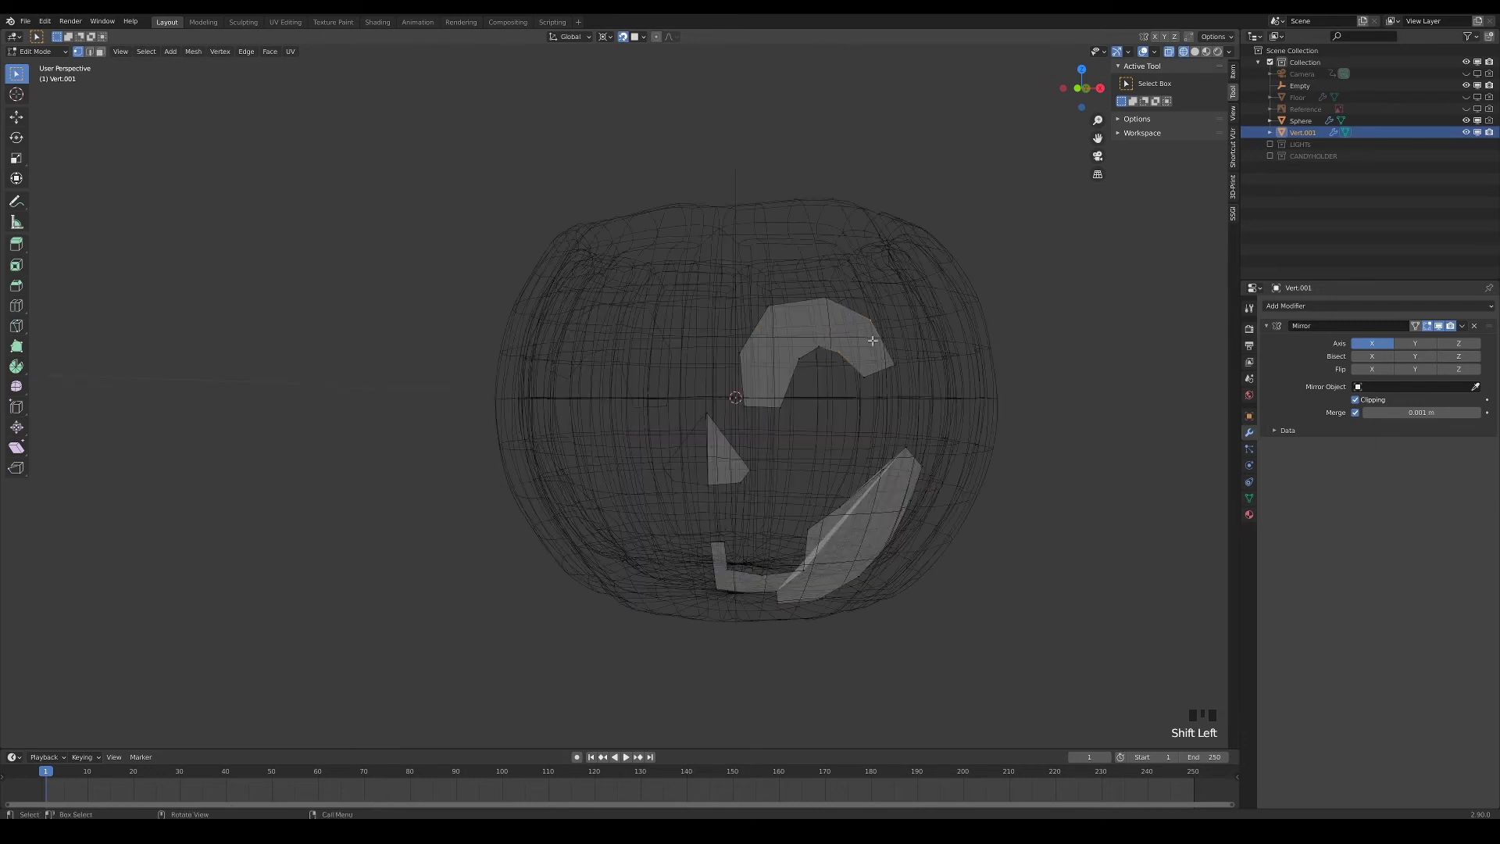
left_click(833, 349)
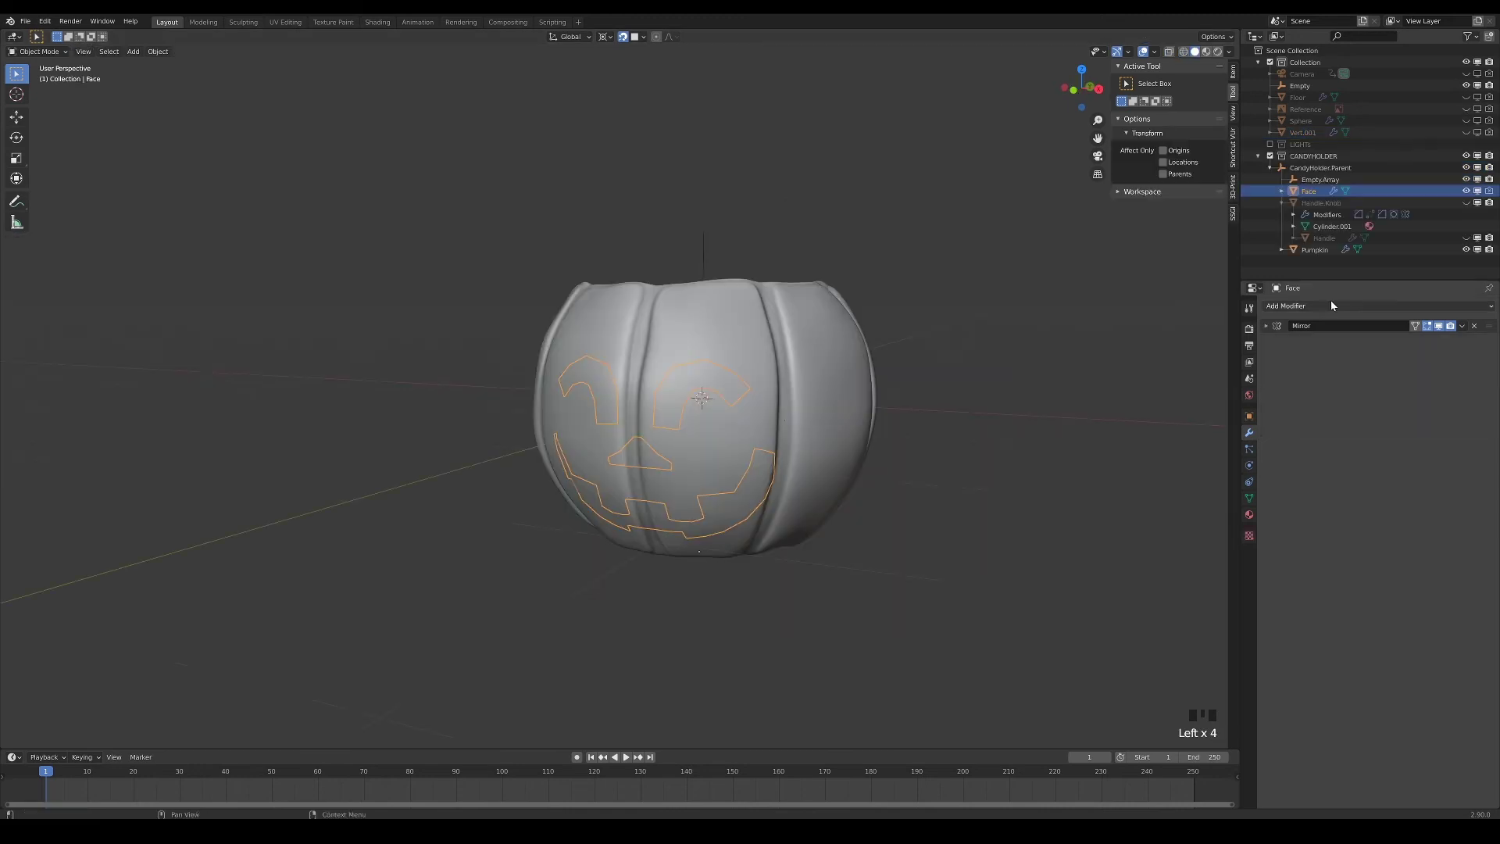
left_click(1330, 305)
Give the Face shapes a Solidify modifier with -0.15 m thickness and Even Thickness
left_click(1278, 488)
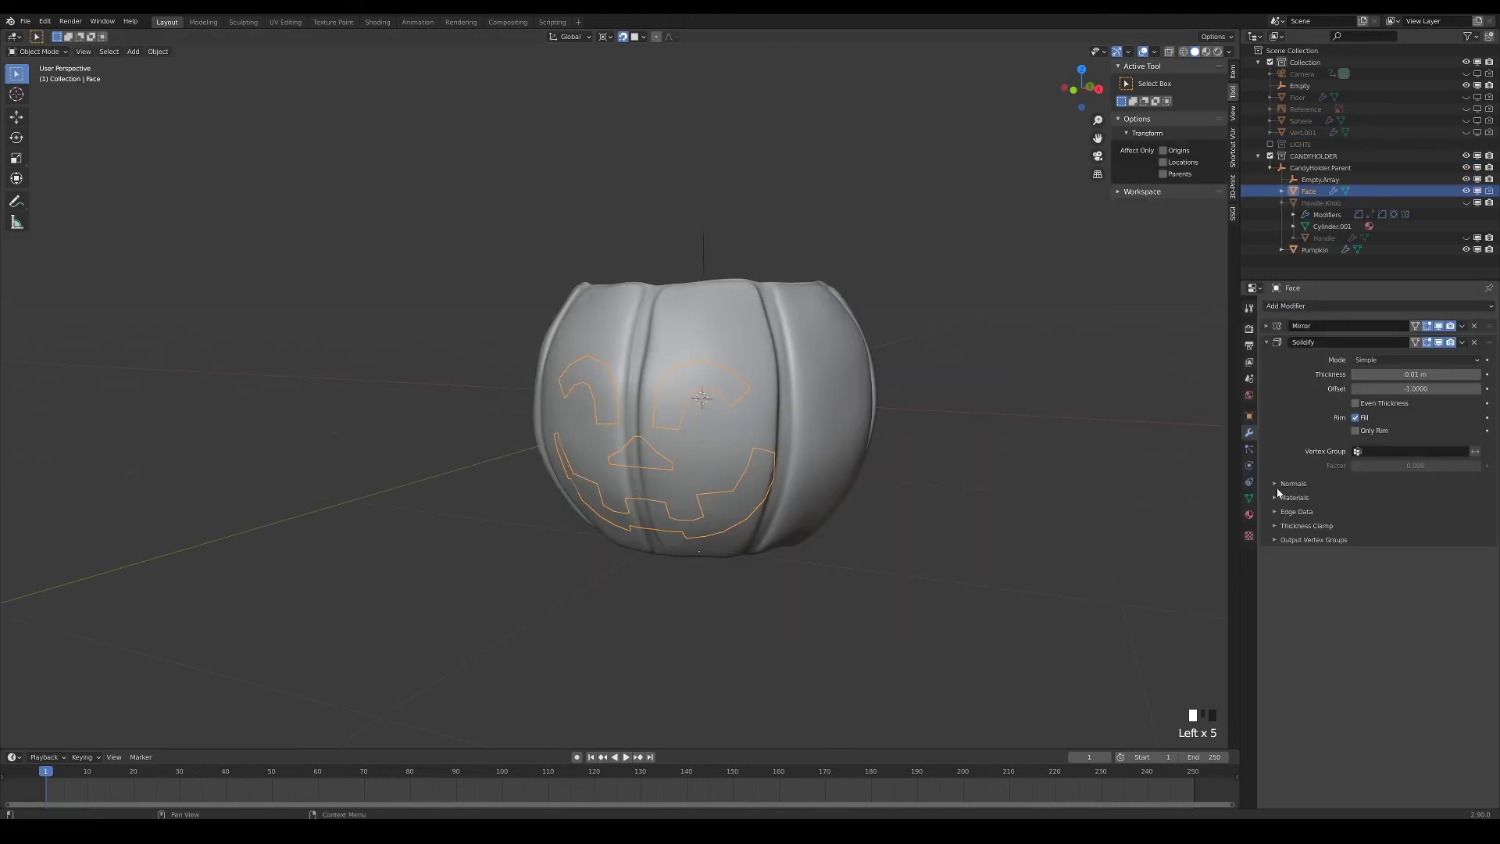
left_click(1355, 403)
mouse_move(1395, 375)
left_mouse_down()
mouse_move(1364, 374)
mouse_move(1389, 375)
left_mouse_up()
Add a Weight-limited Bevel with Amount 0, then make Face the Pumpkin's Boolean Difference cutter
left_click(1375, 305)
left_click(1267, 346)
left_click(1400, 636)
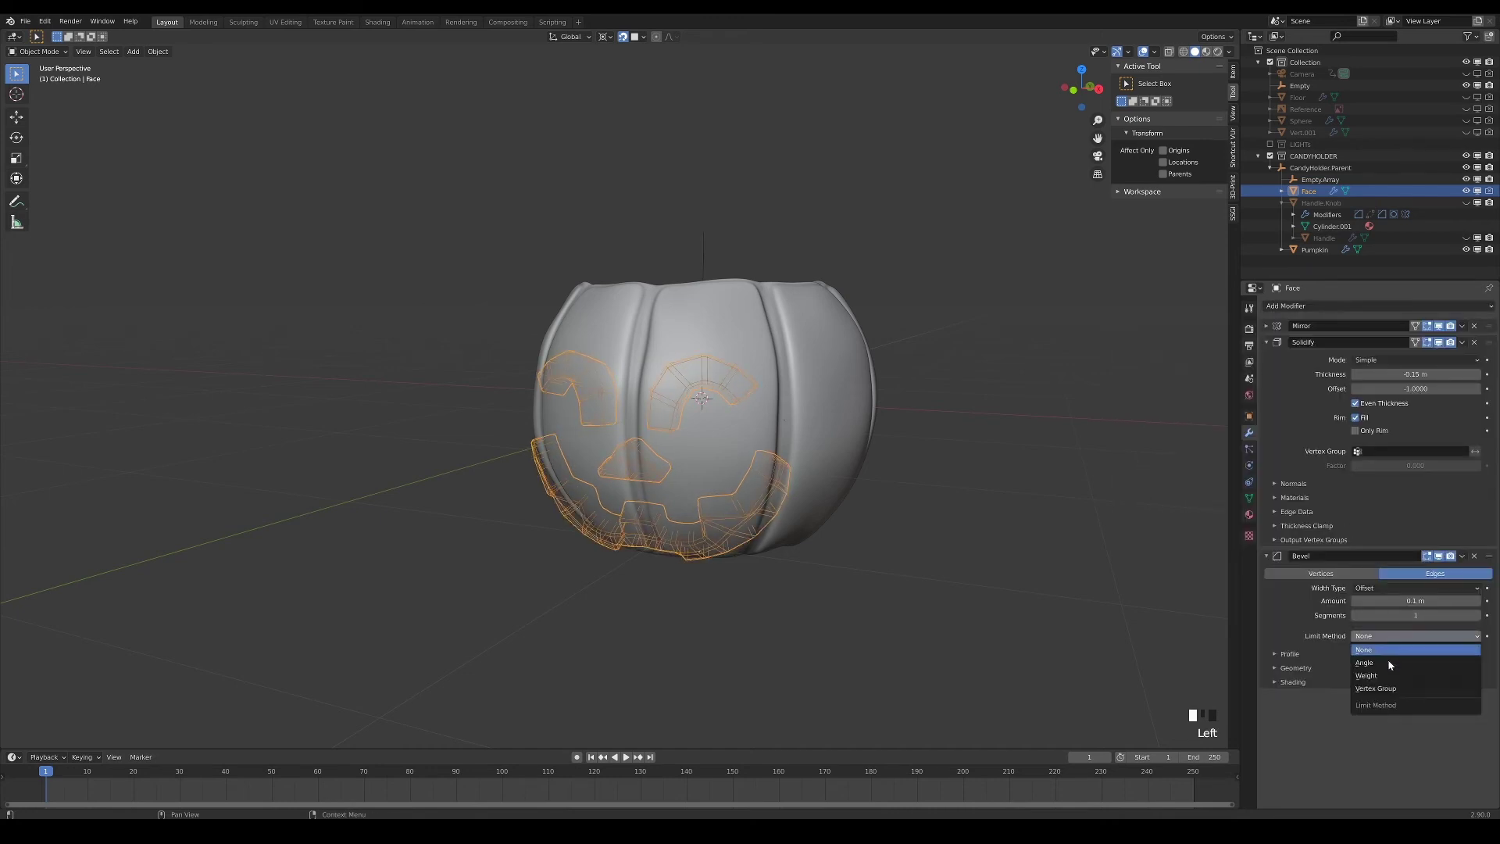
left_click(1366, 675)
left_click(1416, 600)
type("0")
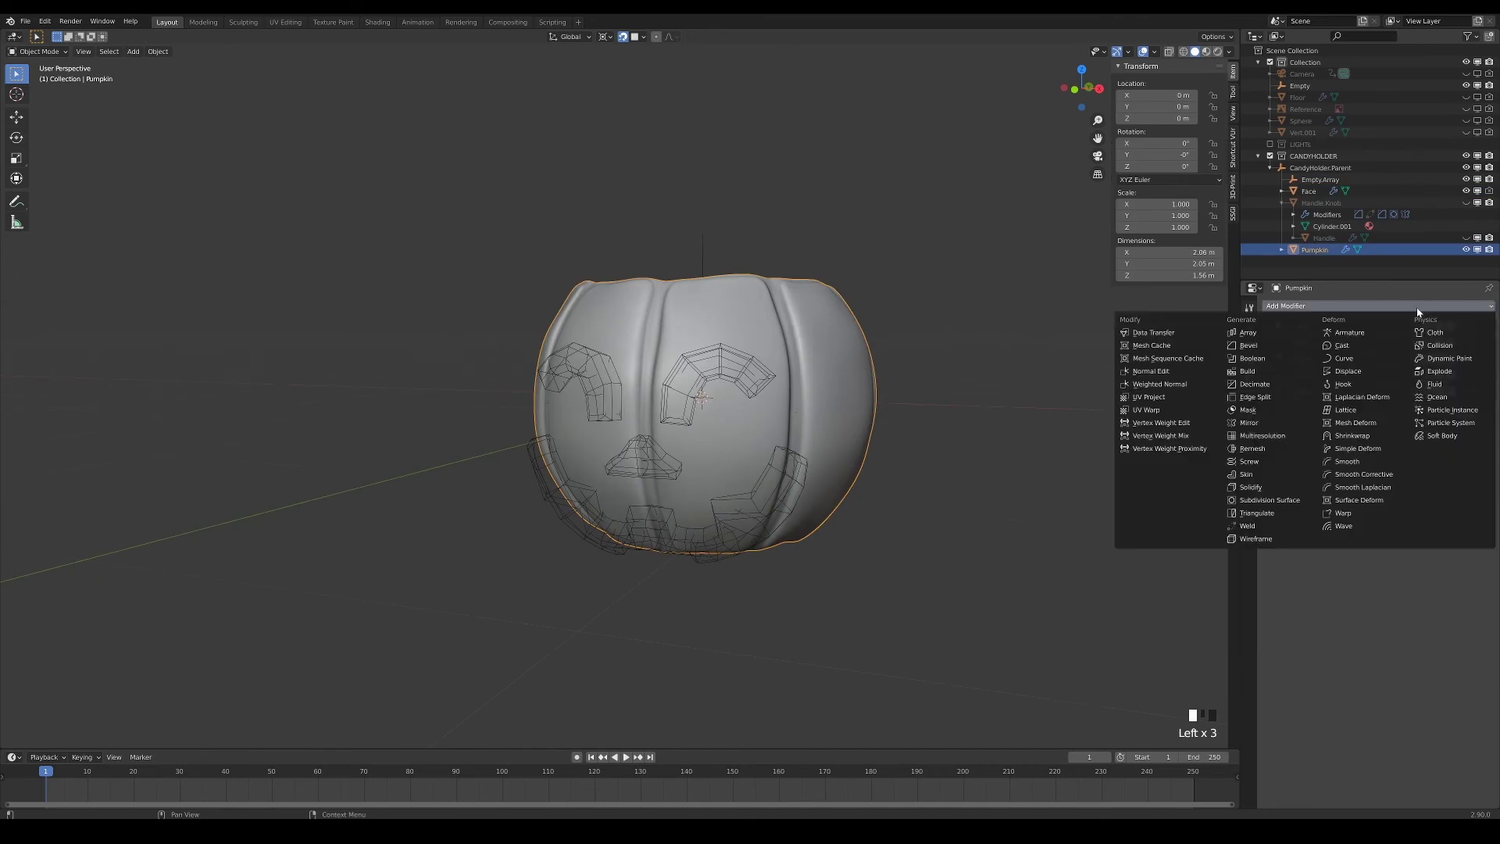
left_click(1288, 358)
left_click(1475, 442)
Scale the Face cutter down toward 0.95, checking the Pumpkin's debossed cut in between
left_click(758, 362)
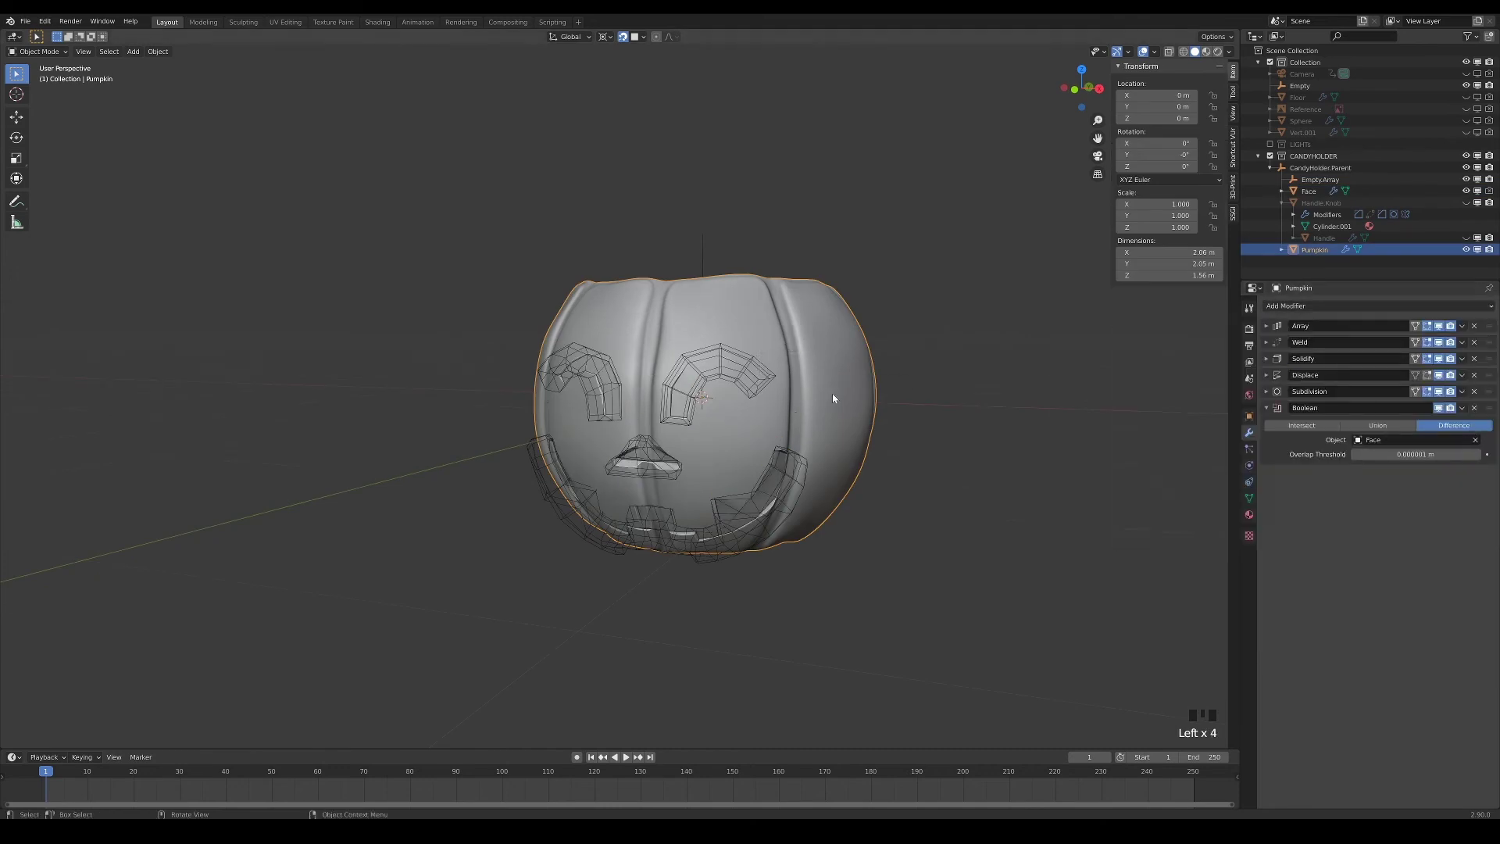
key("s")
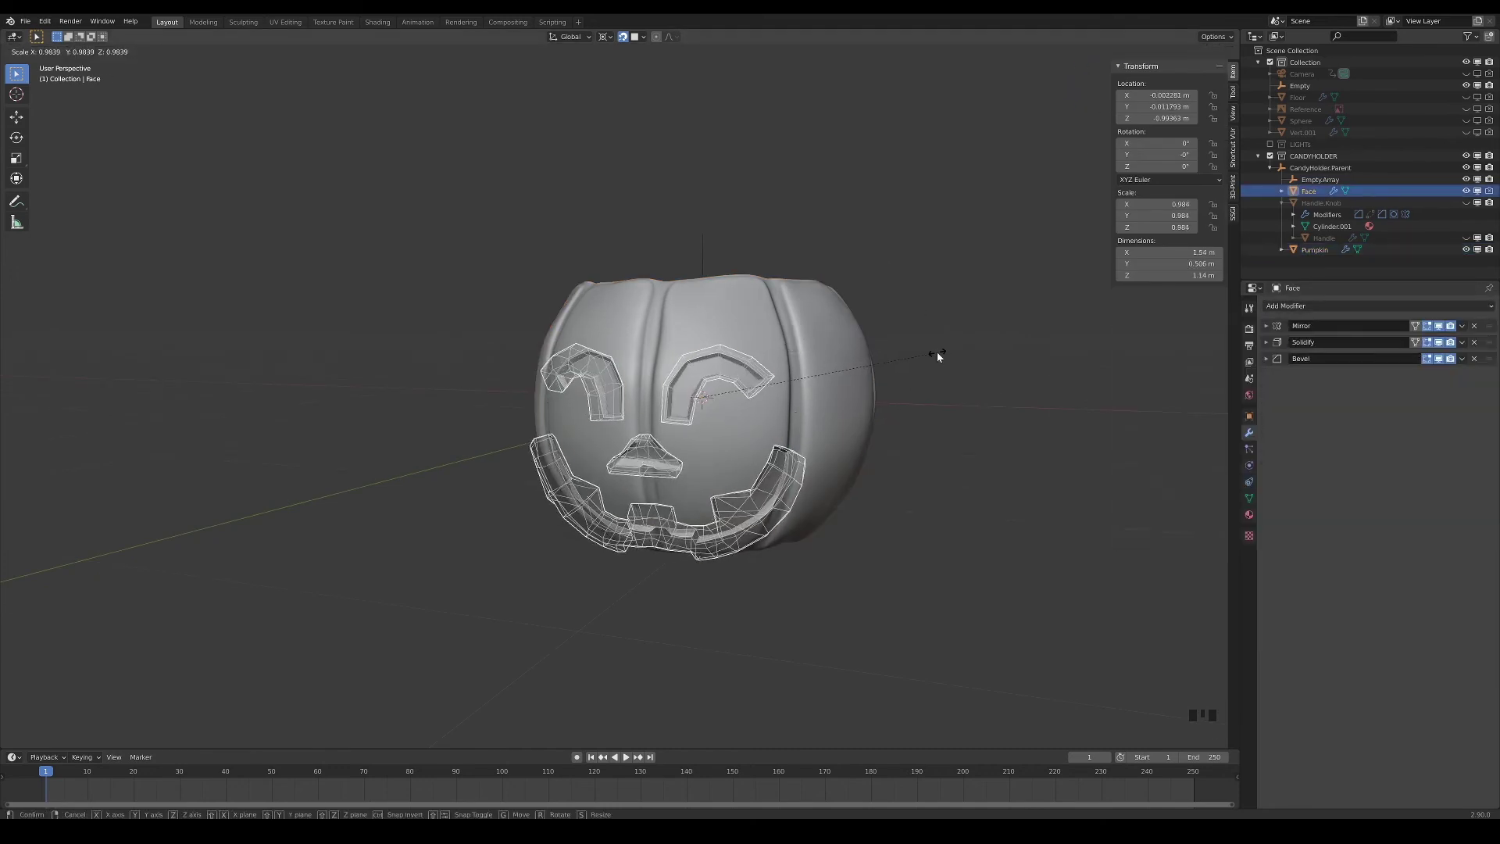
left_click(936, 351)
left_click(839, 365)
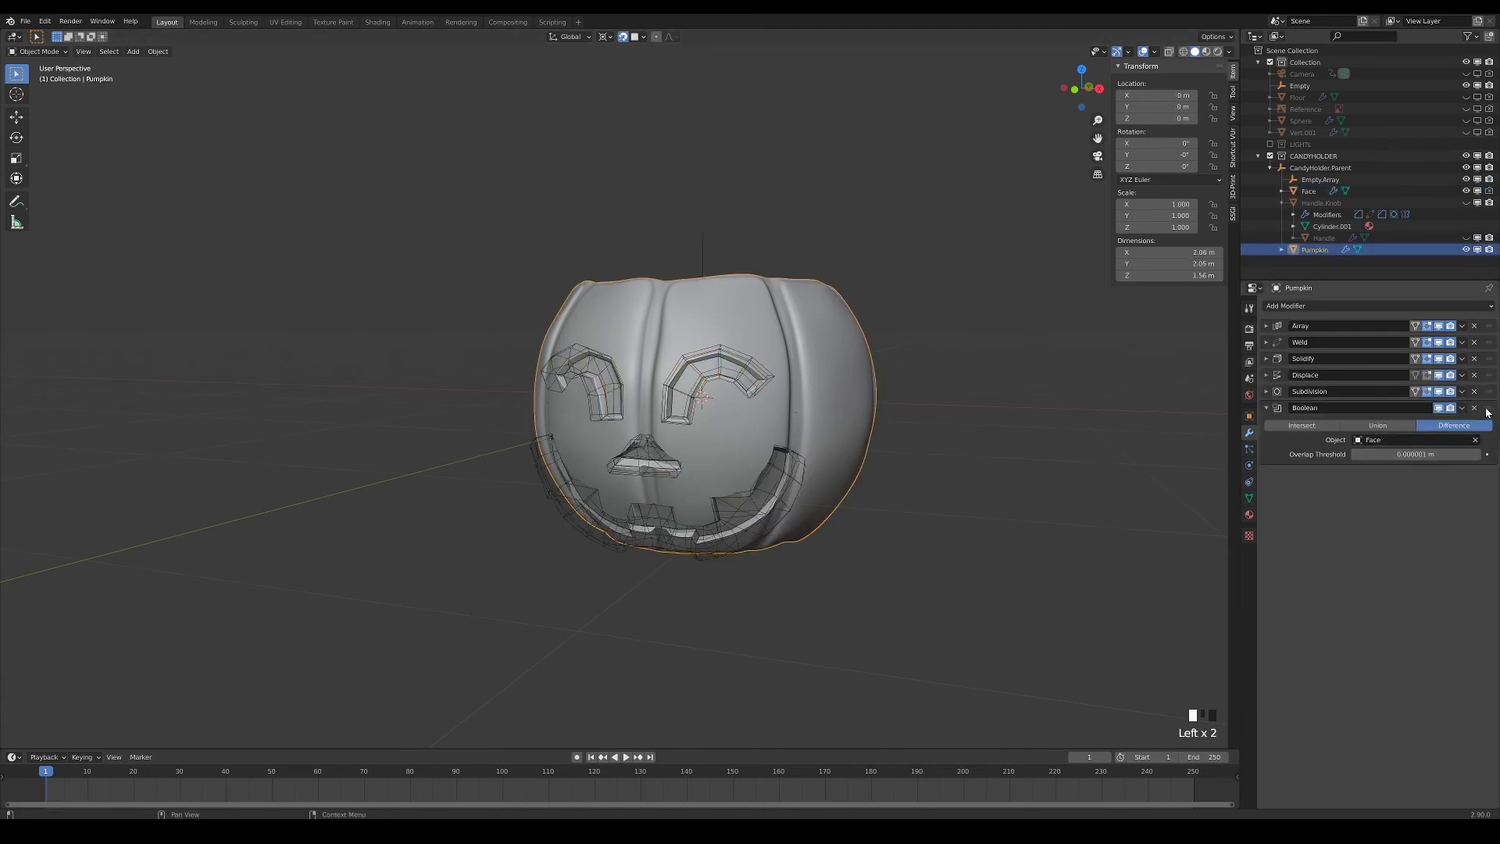
left_click(1005, 468)
left_click(808, 385)
key("s")
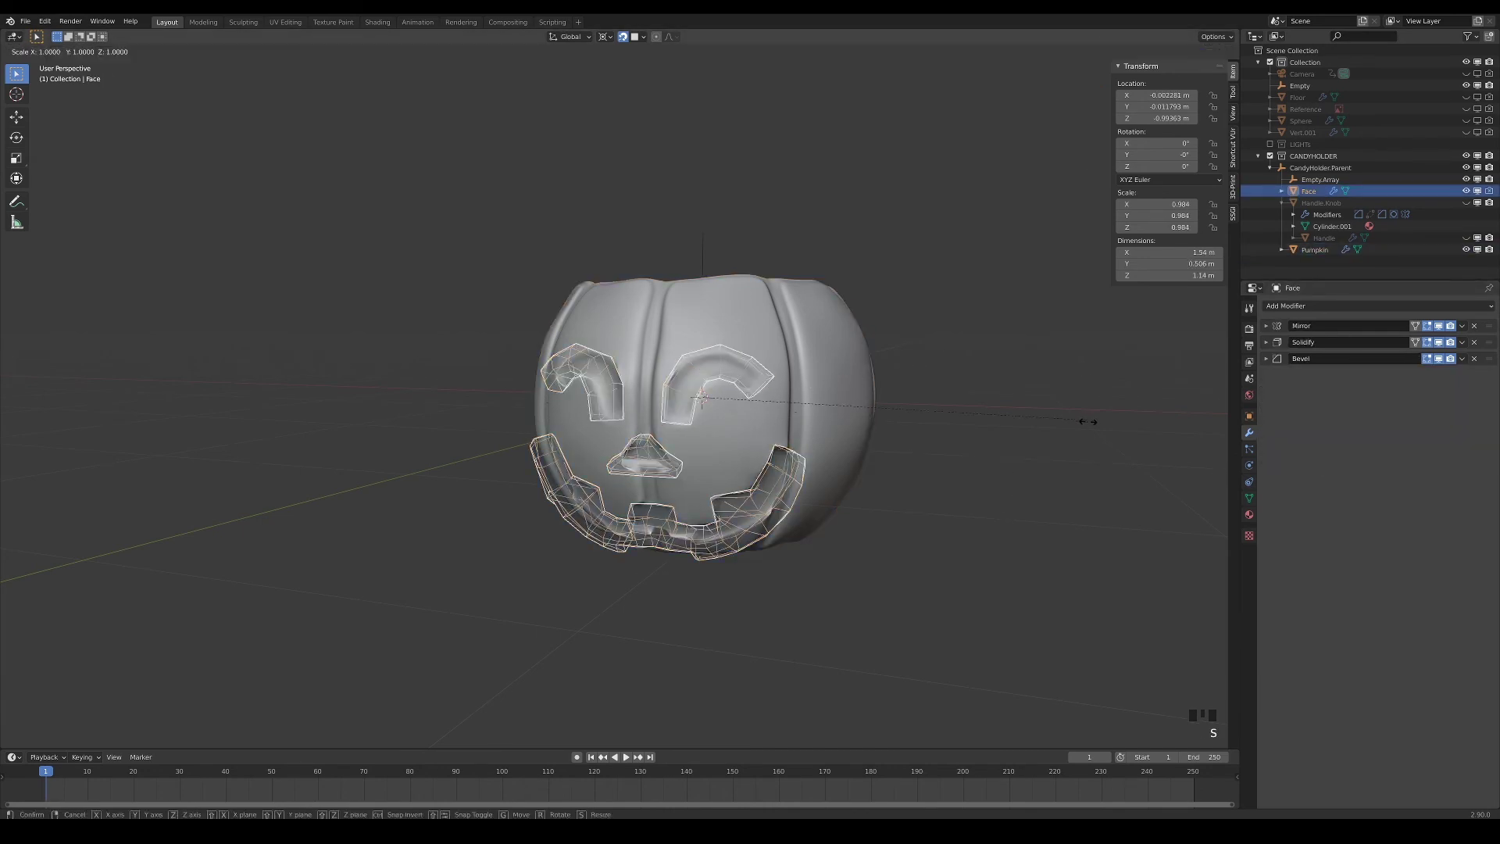
Finish shrinking the Face cutter and add a 32-vertex cylinder with no caps
left_click(969, 424)
key("shift+a")
mouse_move(982, 369)
left_click(1047, 436)
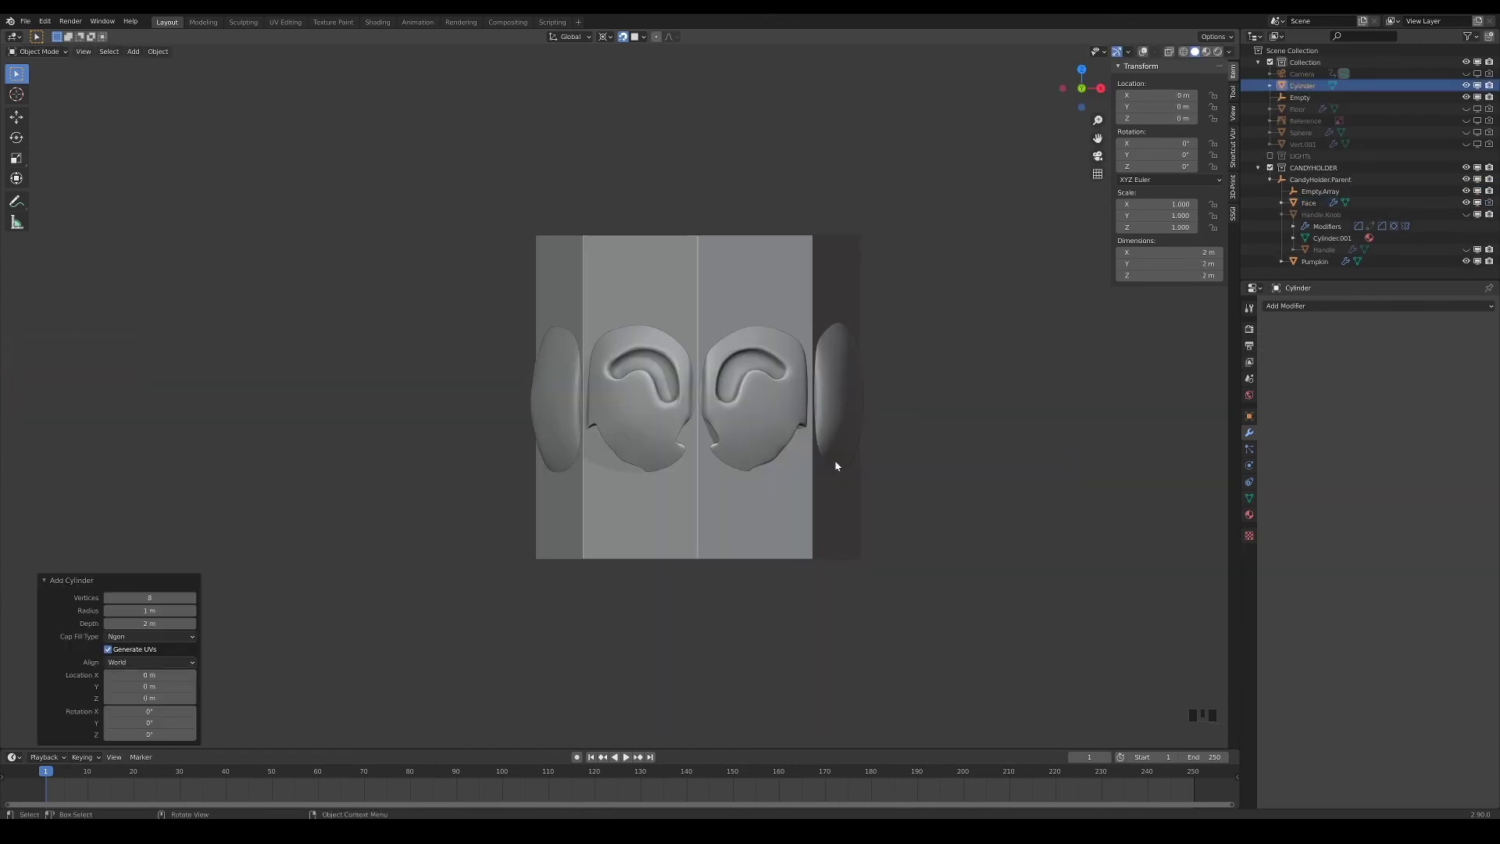
middle_click_drag(366, 468, 373, 596)
left_click(129, 638)
left_click(138, 651)
left_click(143, 597)
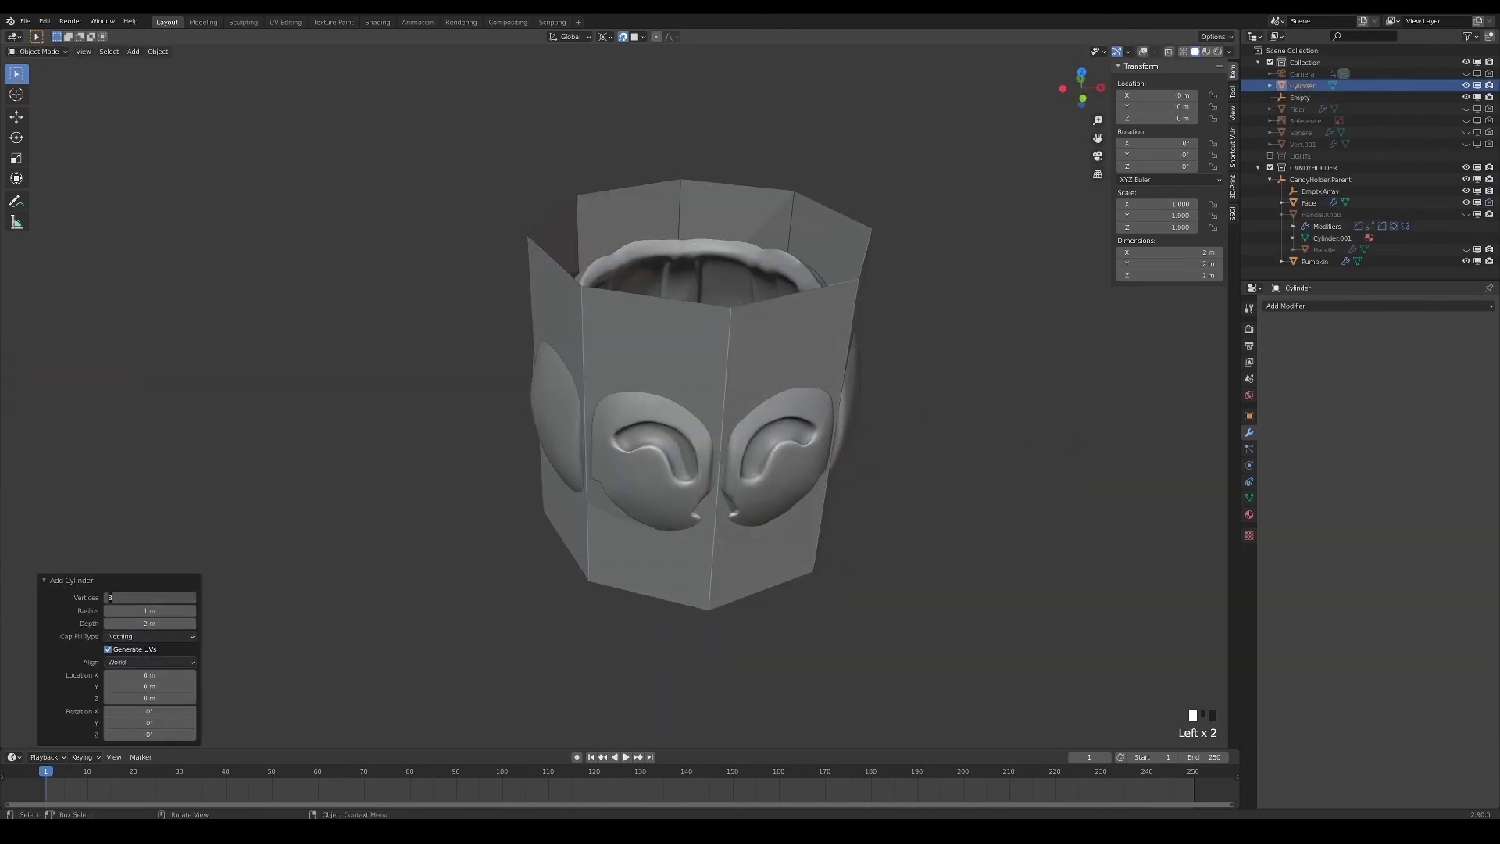
type("32")
key("Return")
key("KP_1")
Rotate the cylinder 90° onto its side and squash it along Y in Edit Mode
left_click(500, 574)
left_click(727, 523)
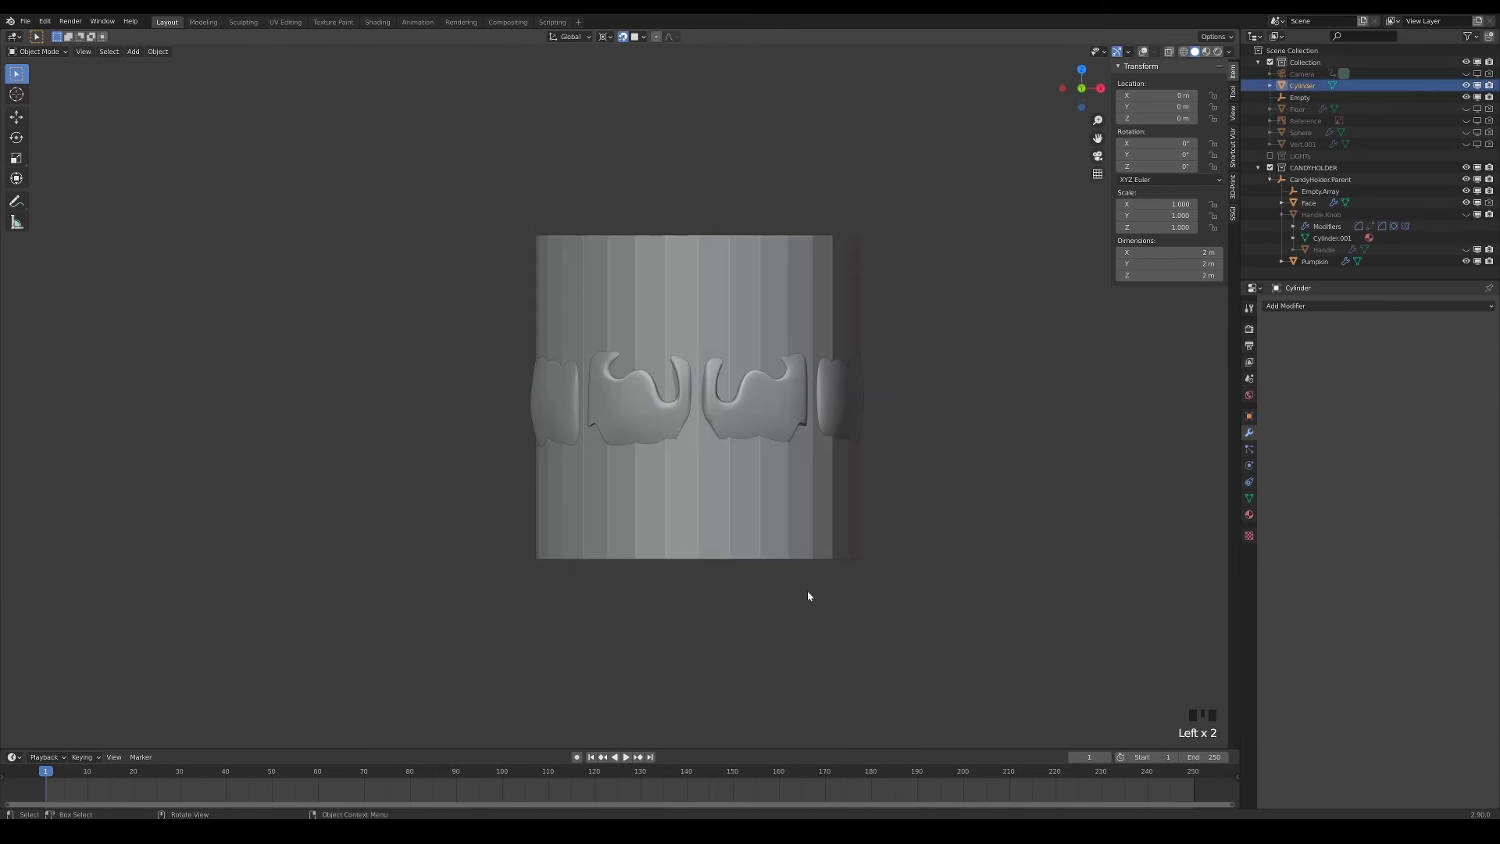
key("KP_3")
key("r")
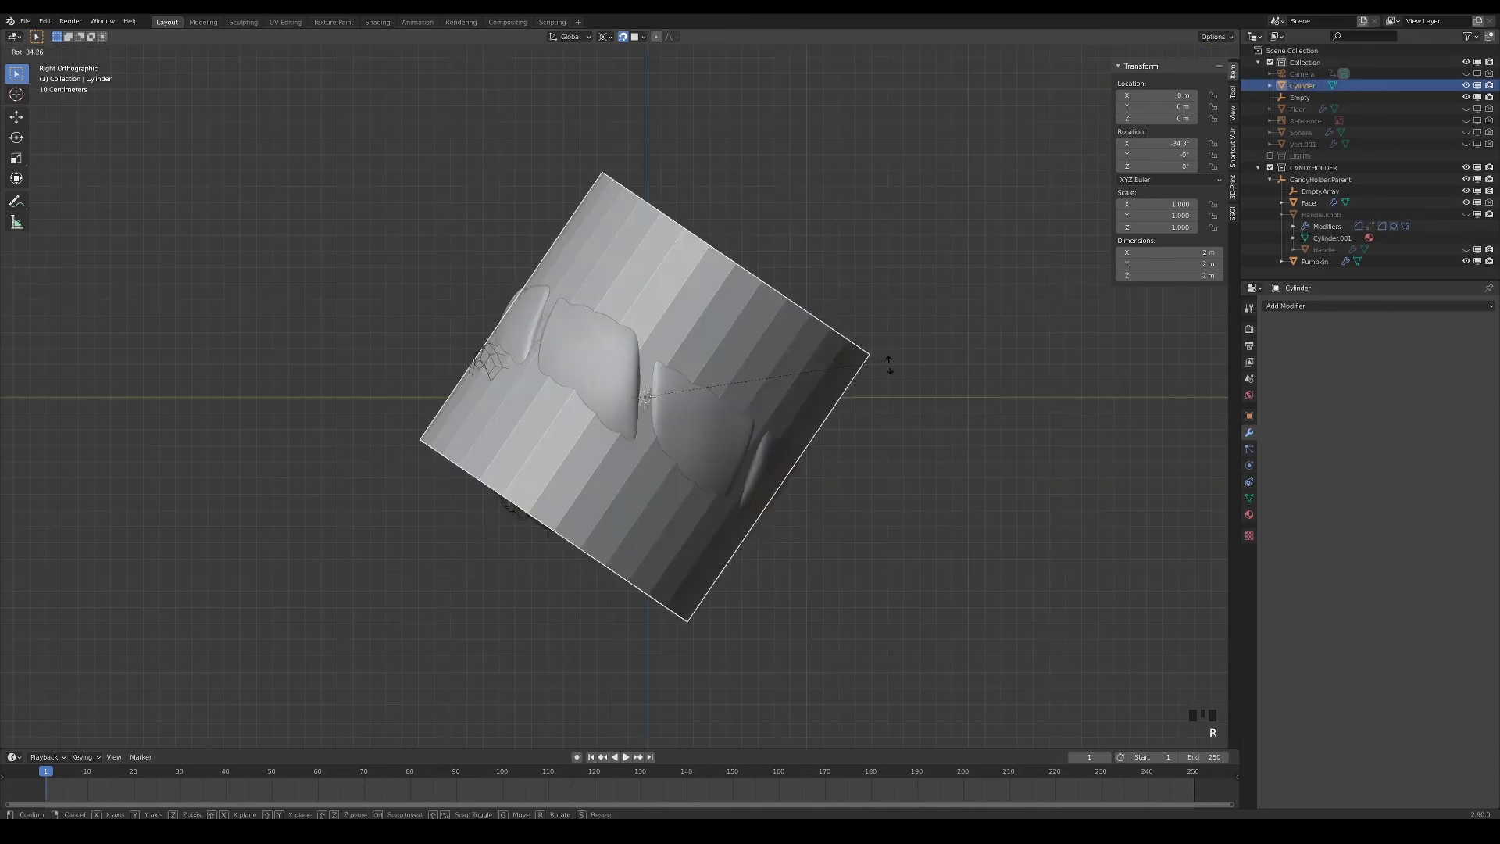
left_click(777, 538)
key("Tab")
key("alt+z")
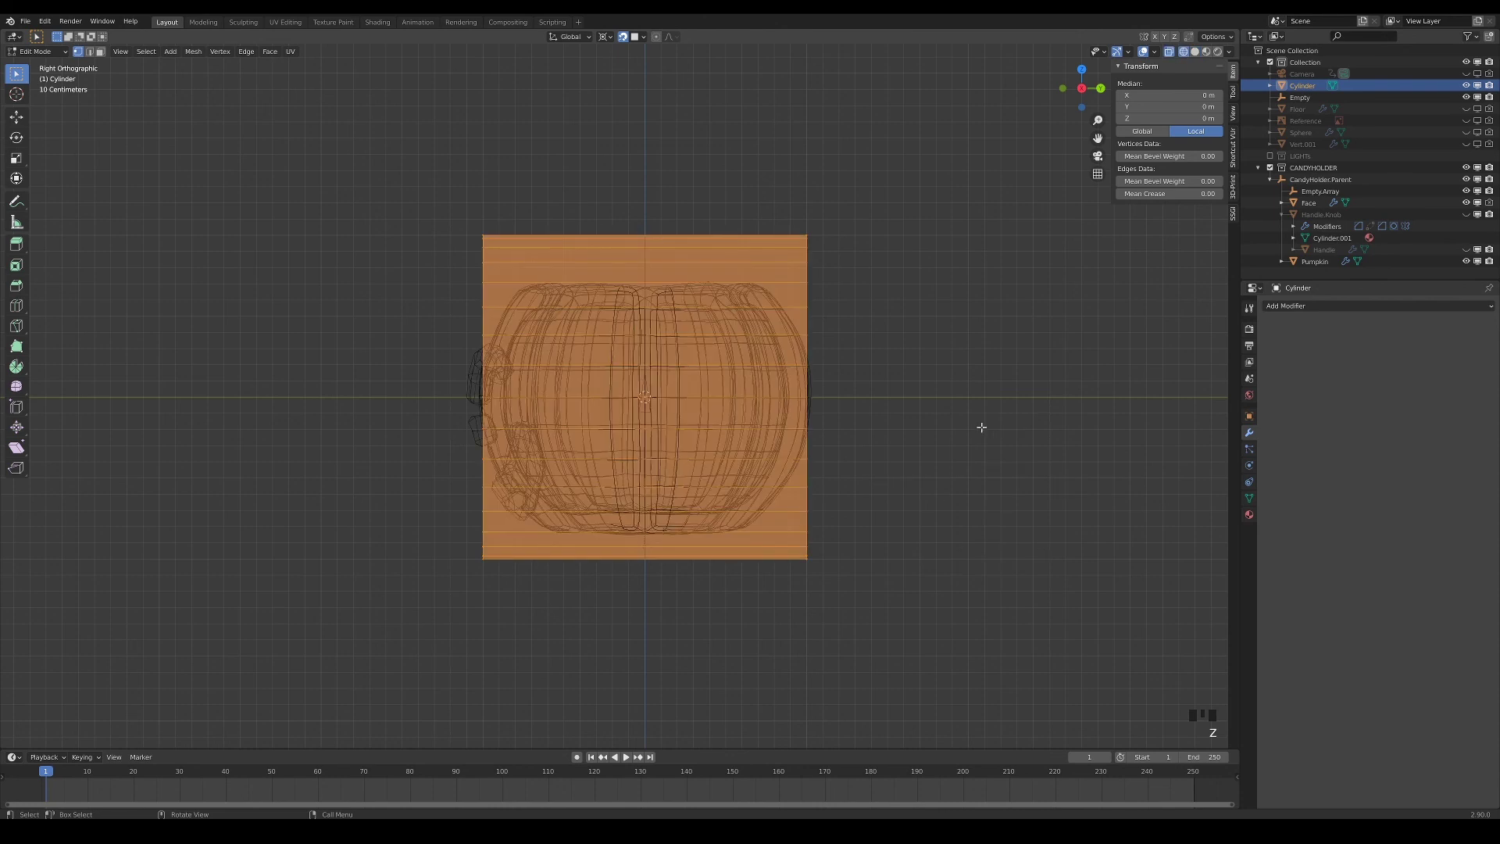
key("s")
key("y")
left_click(740, 435)
Delete the cylinder's lower half and stretch the remaining arch taller along Z
key("KP_1")
left_click_drag(965, 621, 494, 390)
key("x")
left_click(773, 456)
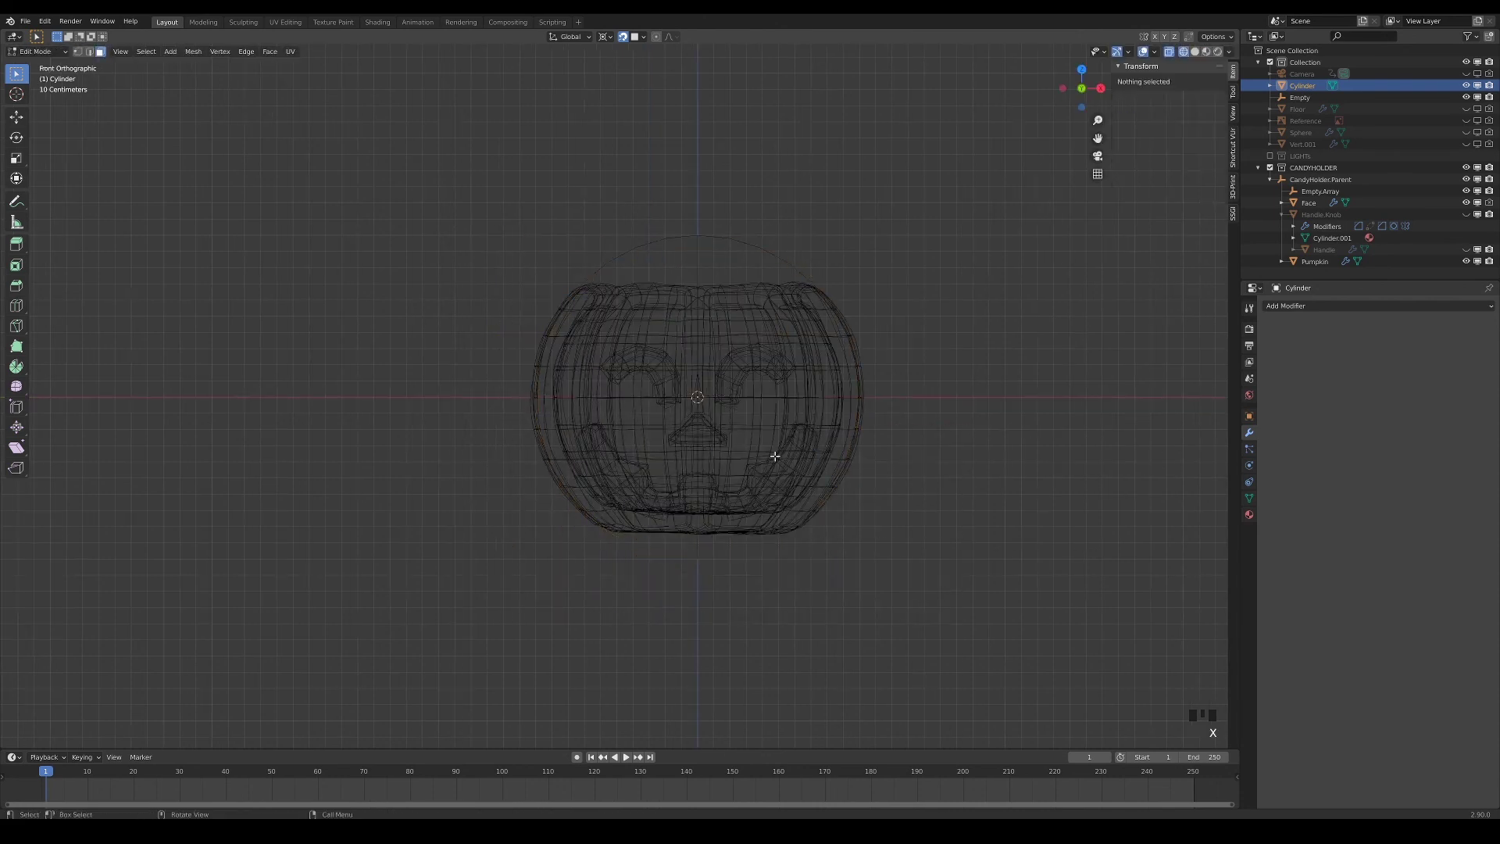
key("a")
key("s")
key("z")
left_click(779, 406)
Select the arch's top vertices and enable the Handle's Subdivision in the viewport
key("1")
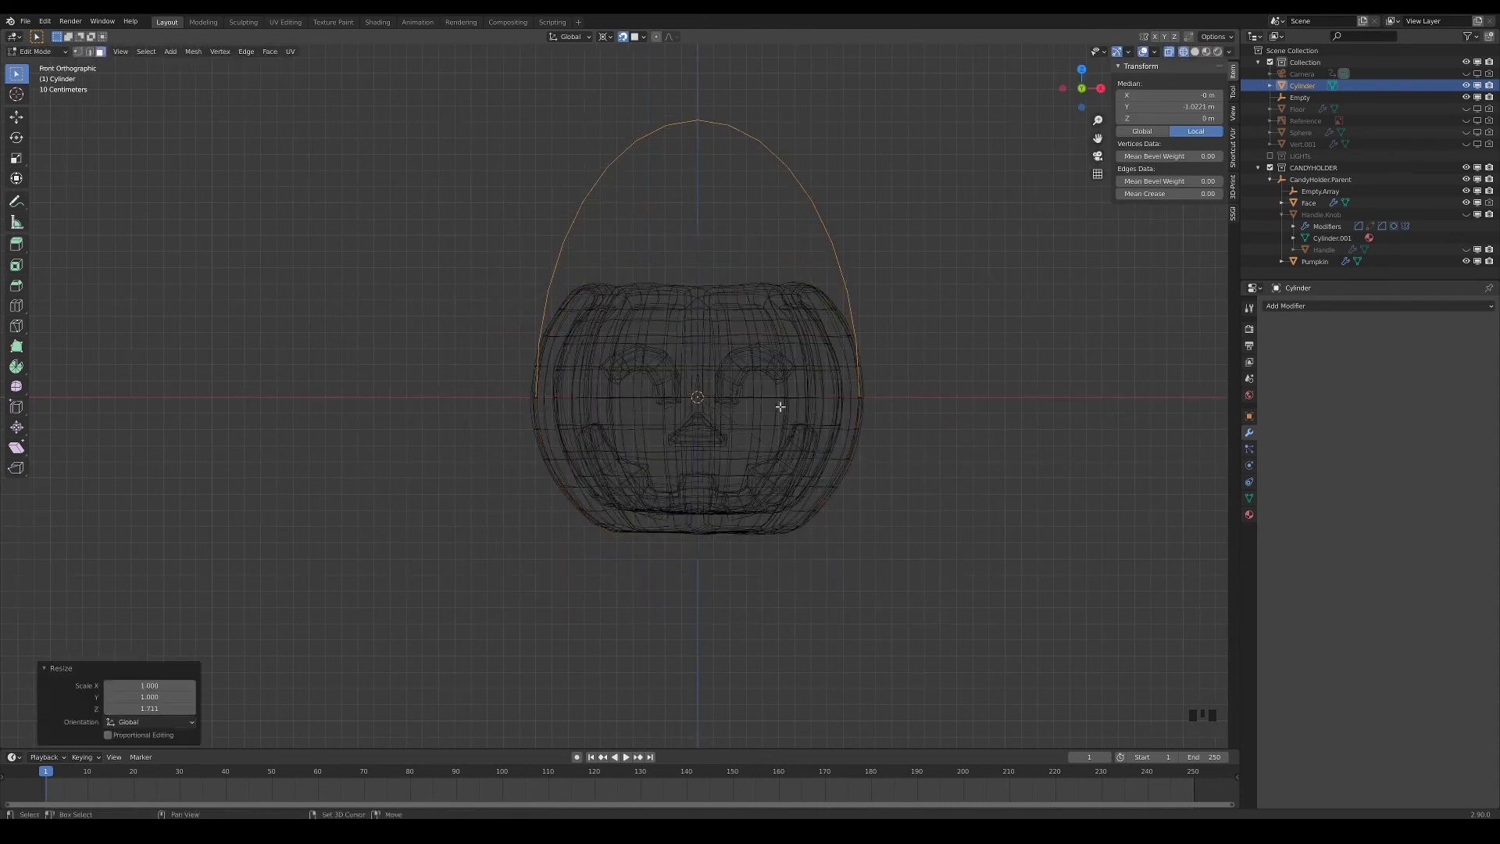
middle_click_drag(779, 405, 765, 517, "shift")
left_click_drag(429, 168, 920, 341)
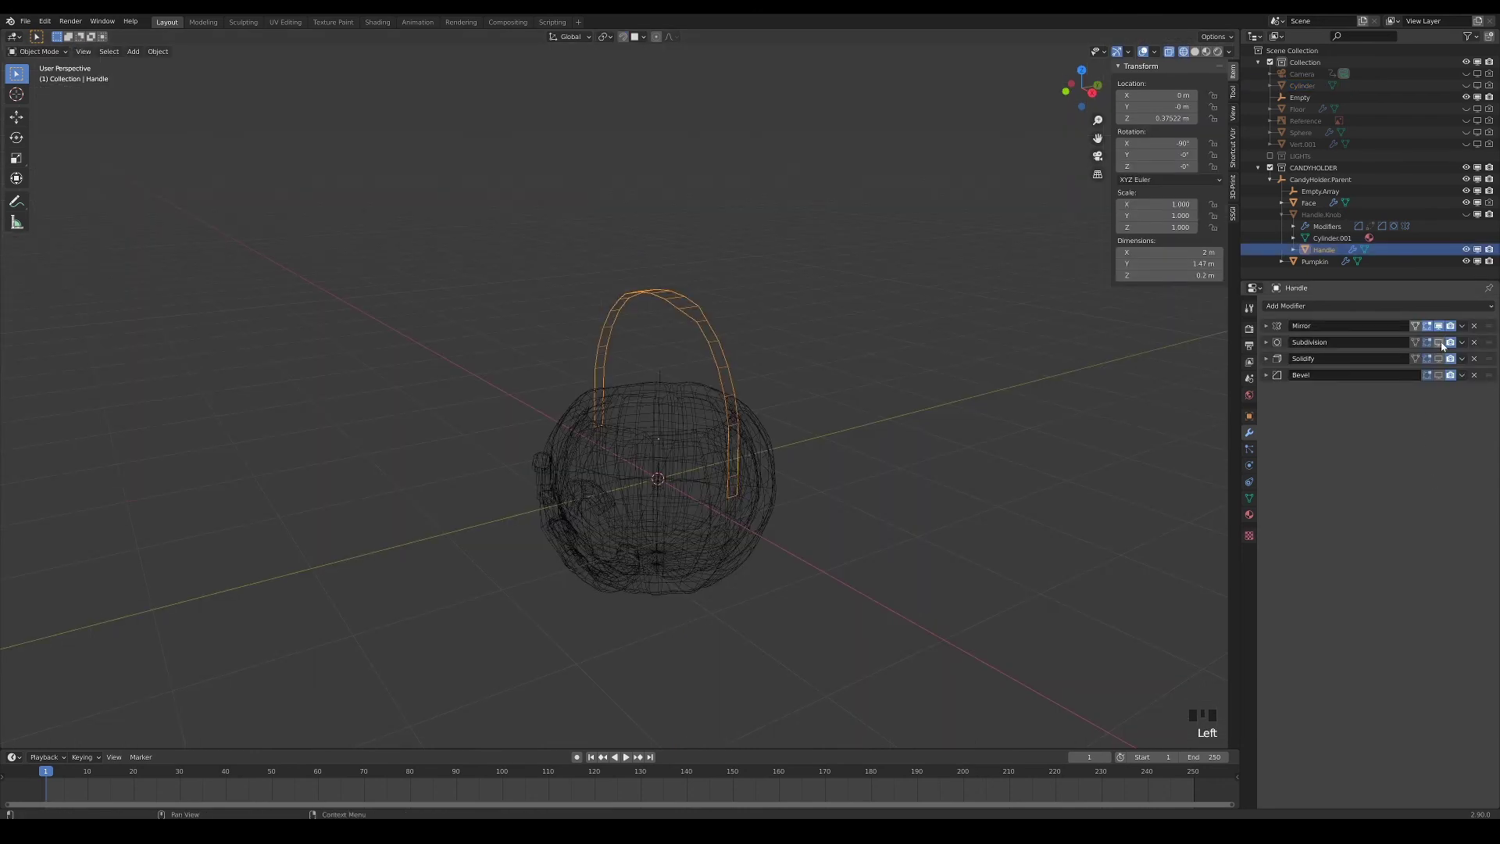
left_click(1440, 342)
middle_click_drag(981, 425, 1432, 351)
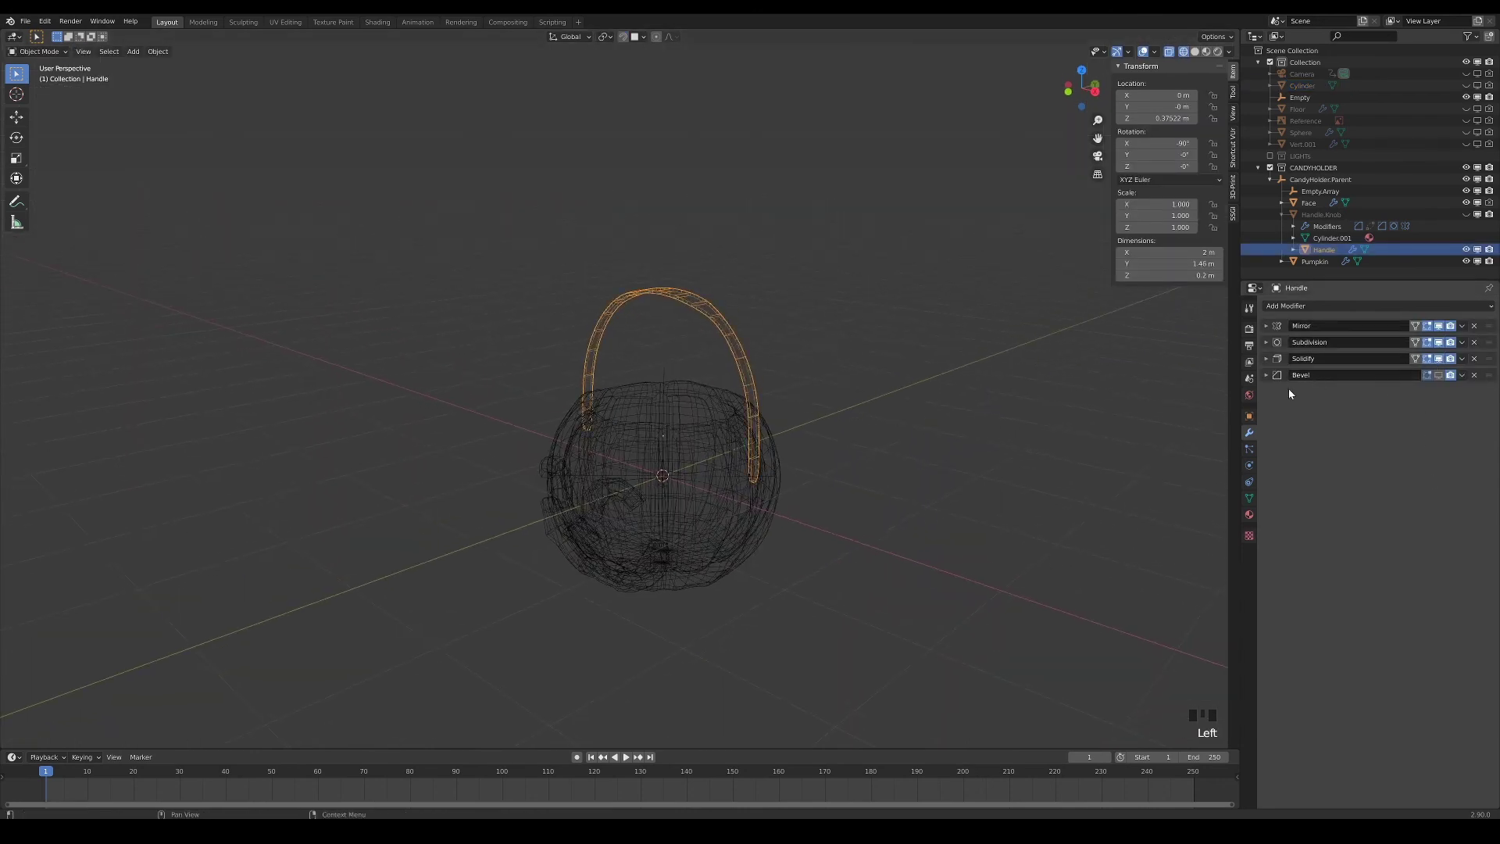
left_click(1267, 358)
left_click(1267, 359)
scroll(851, 359, "up", 3)
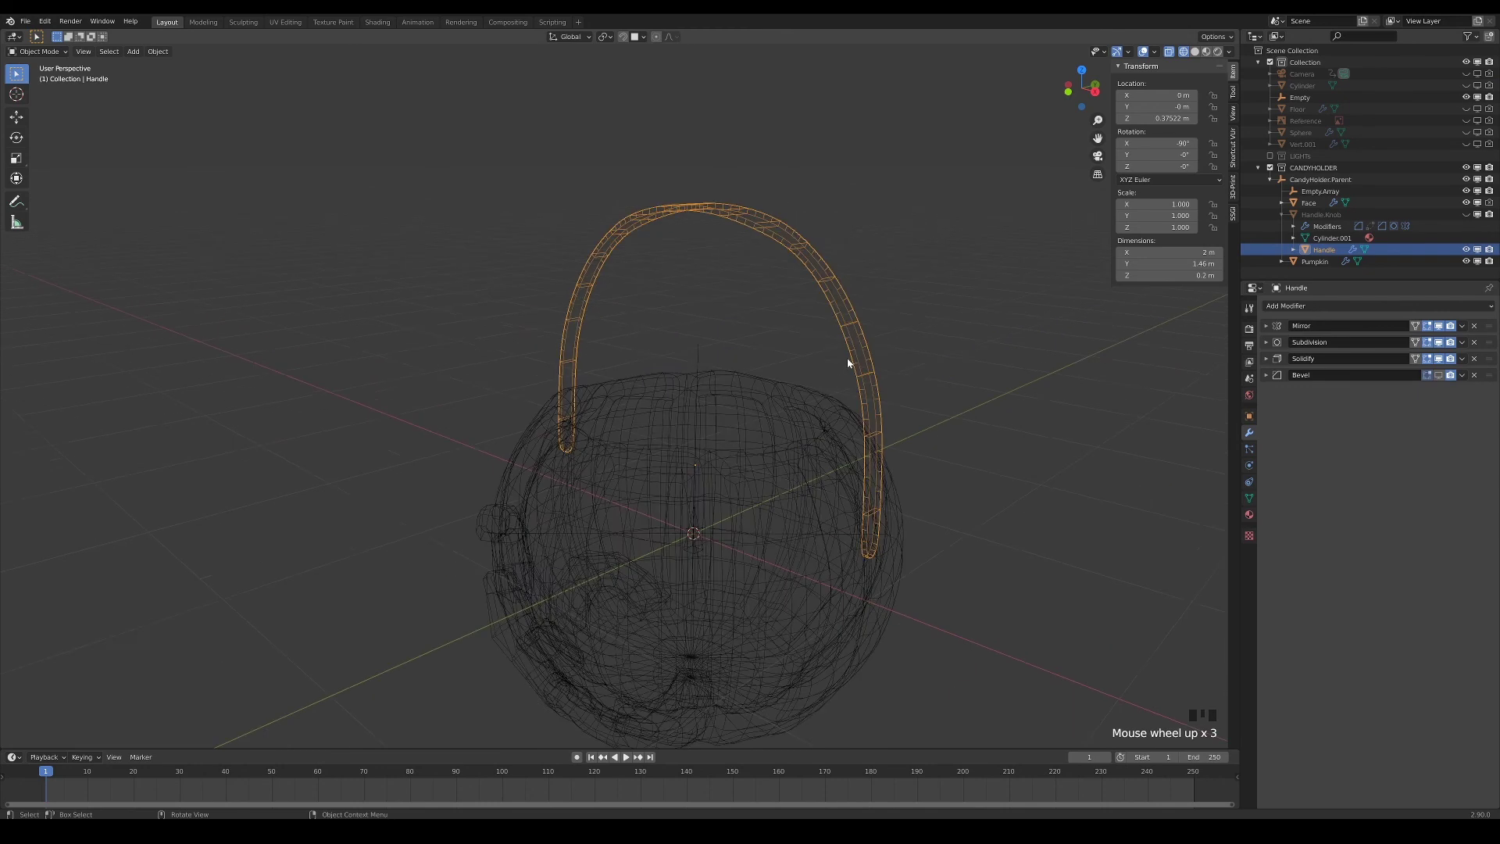
middle_click_drag(851, 359, 1179, 383, "shift")
left_click(1194, 52)
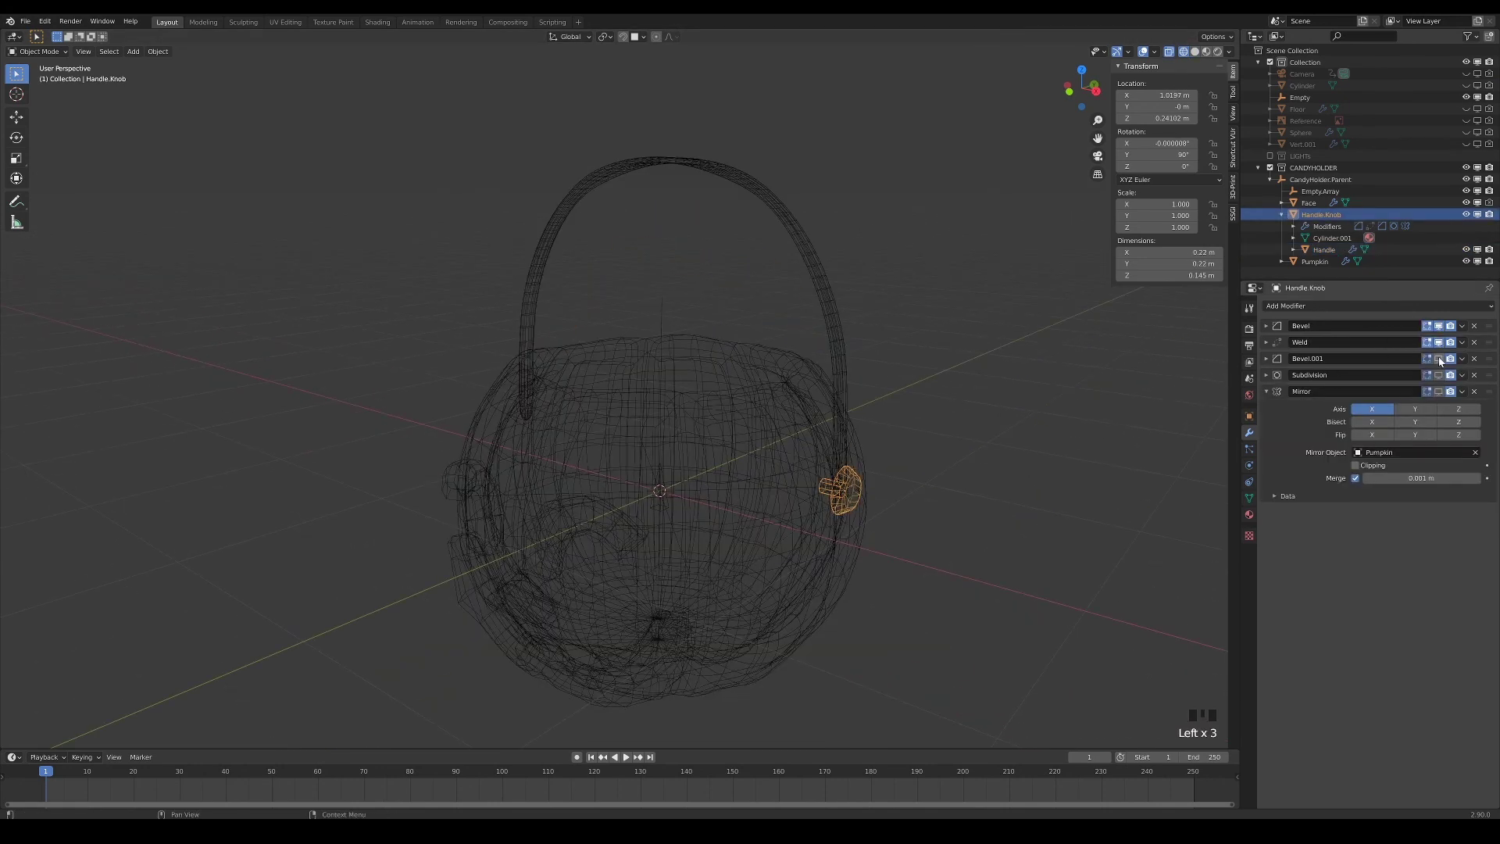
Enable Bevel.001 on Handle.Knob and inspect the knob in solid shading
left_click(1439, 360)
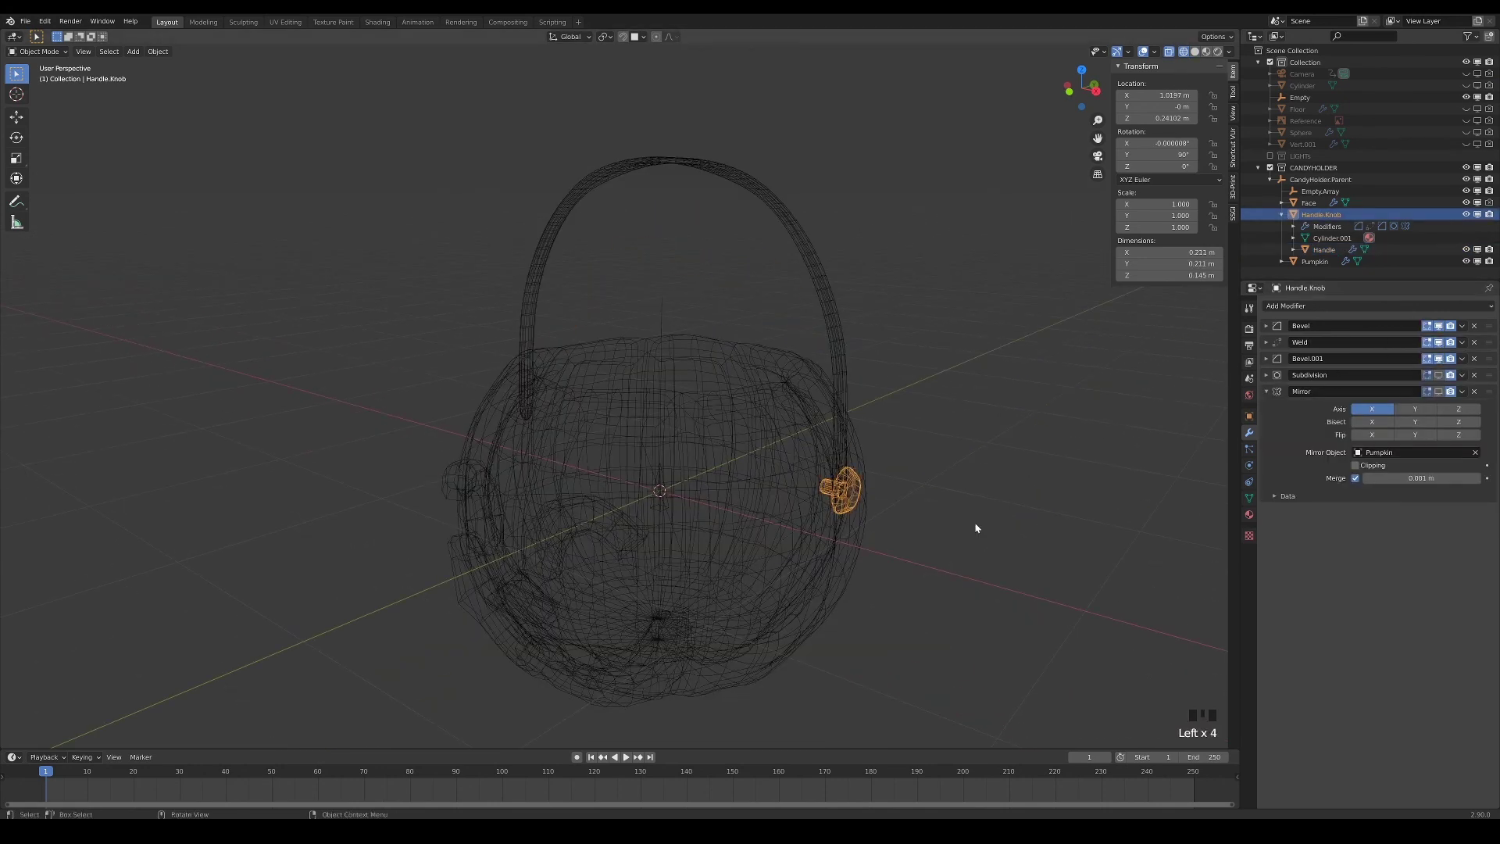
scroll(977, 529, "up", 2)
middle_click_drag(978, 556, 892, 540, "shift")
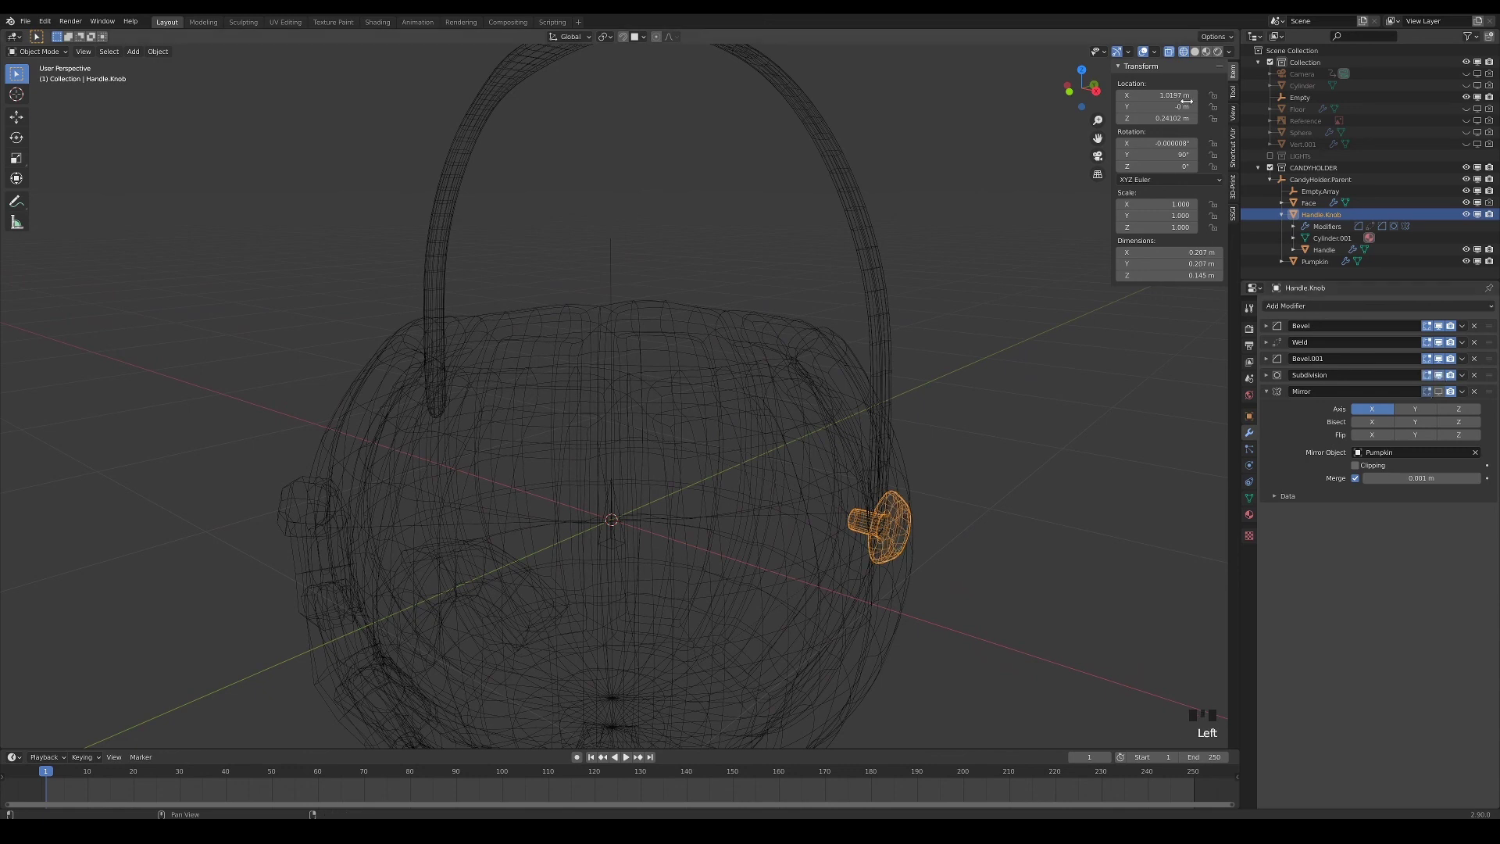
left_click(1194, 51)
scroll(739, 518, "down", 3)
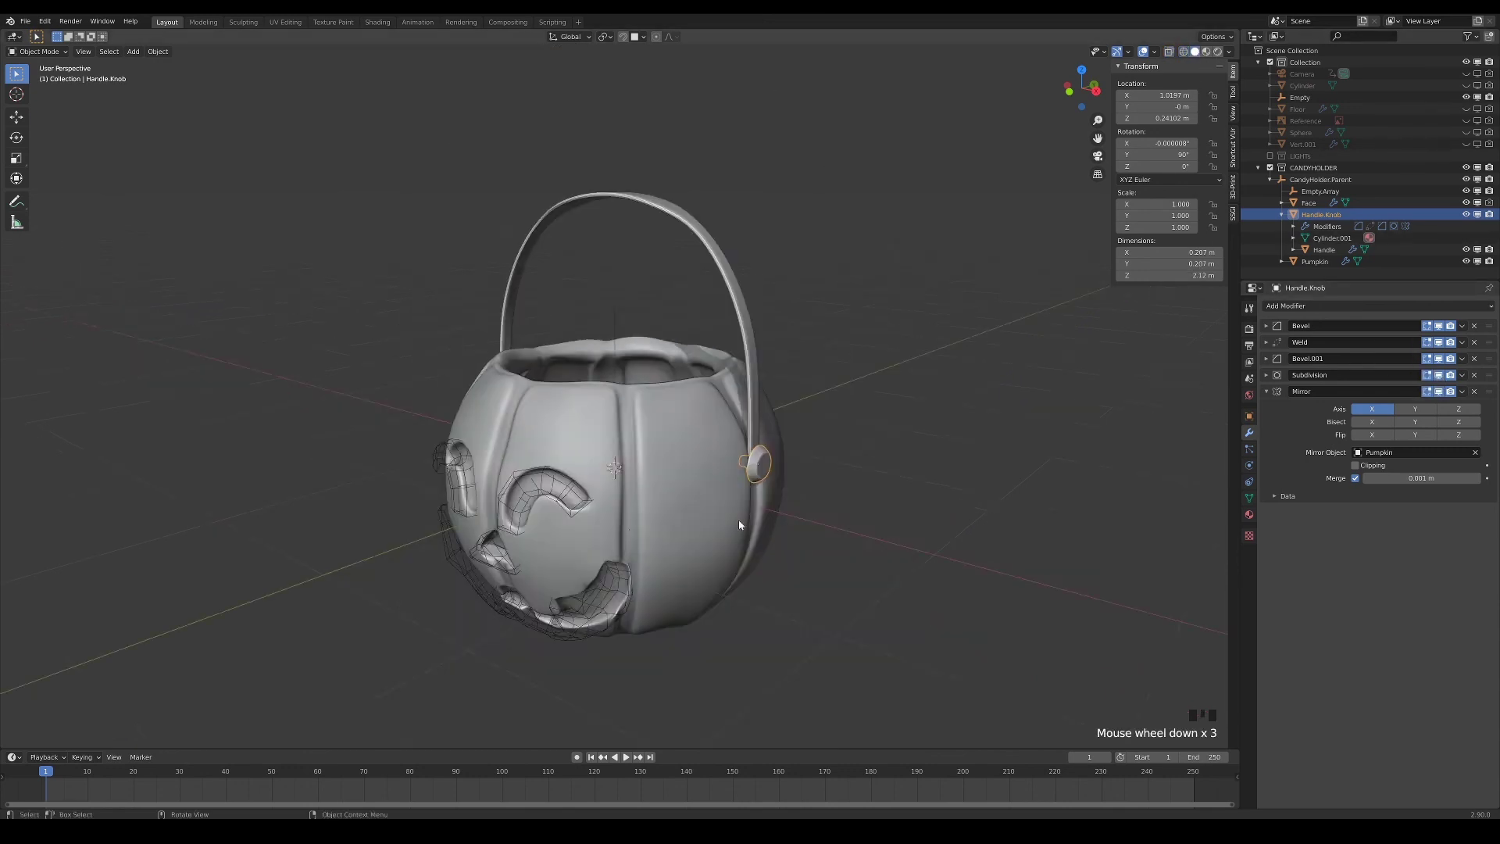
middle_click_drag(738, 518, 764, 522)
left_click(868, 532)
scroll(914, 500, "down", 1)
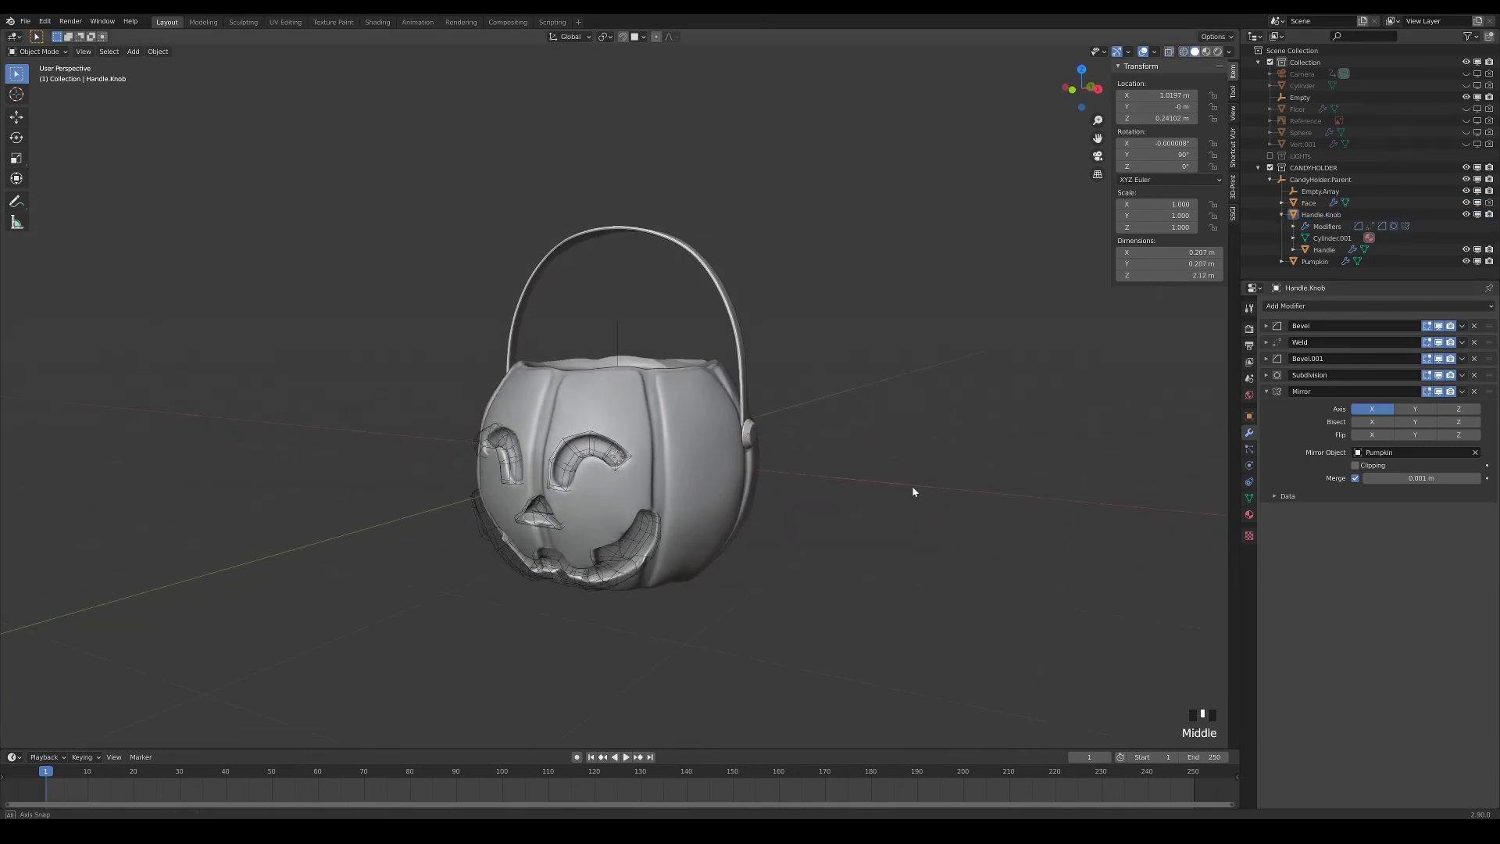
View through the camera in Rendered shading with the LIGHTS collection switched on
key("KP_0")
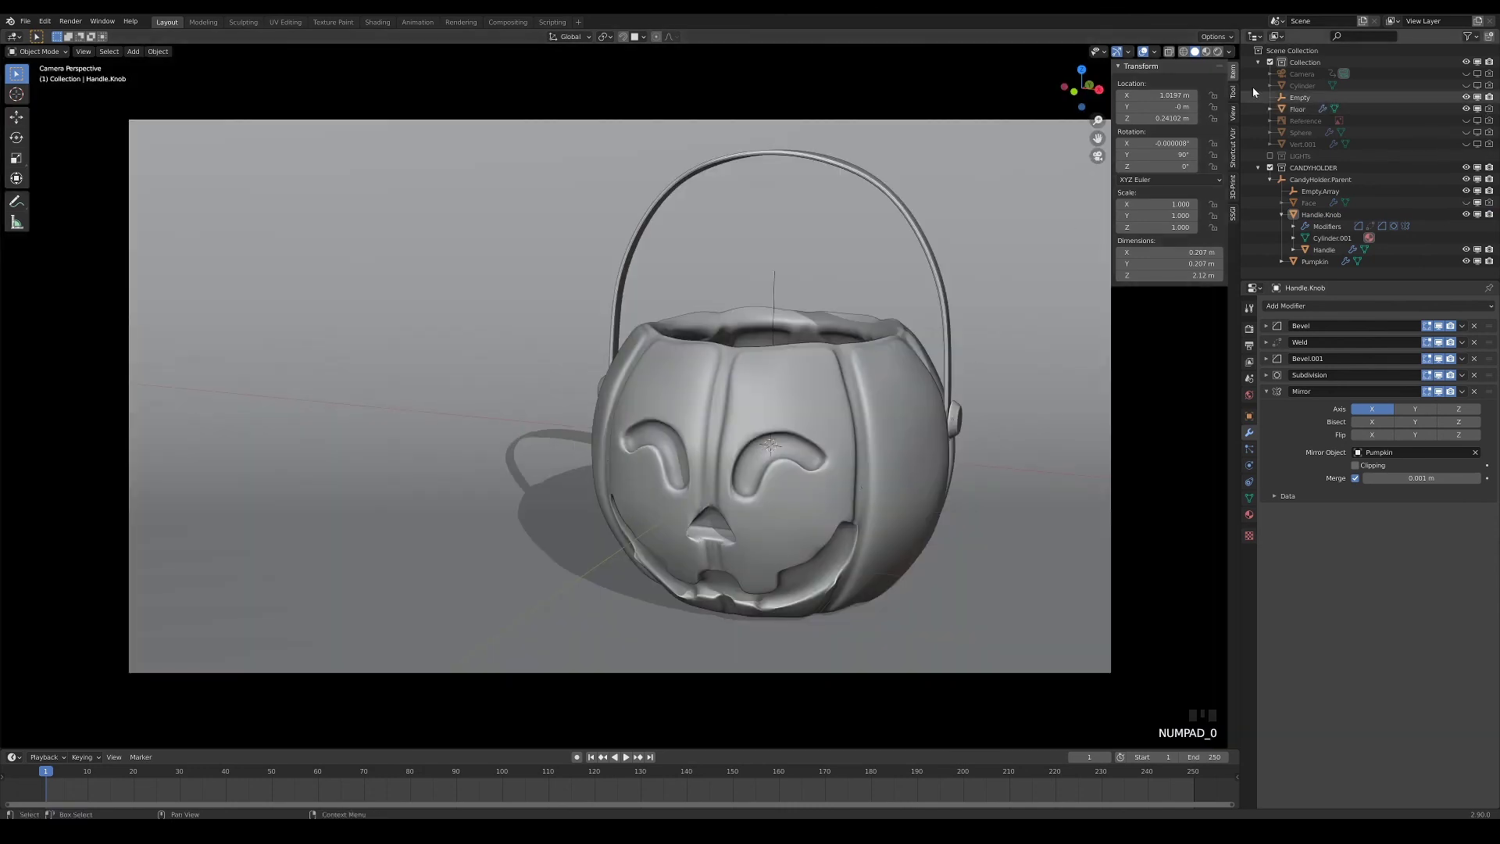
left_click(1217, 51)
left_click(1270, 155)
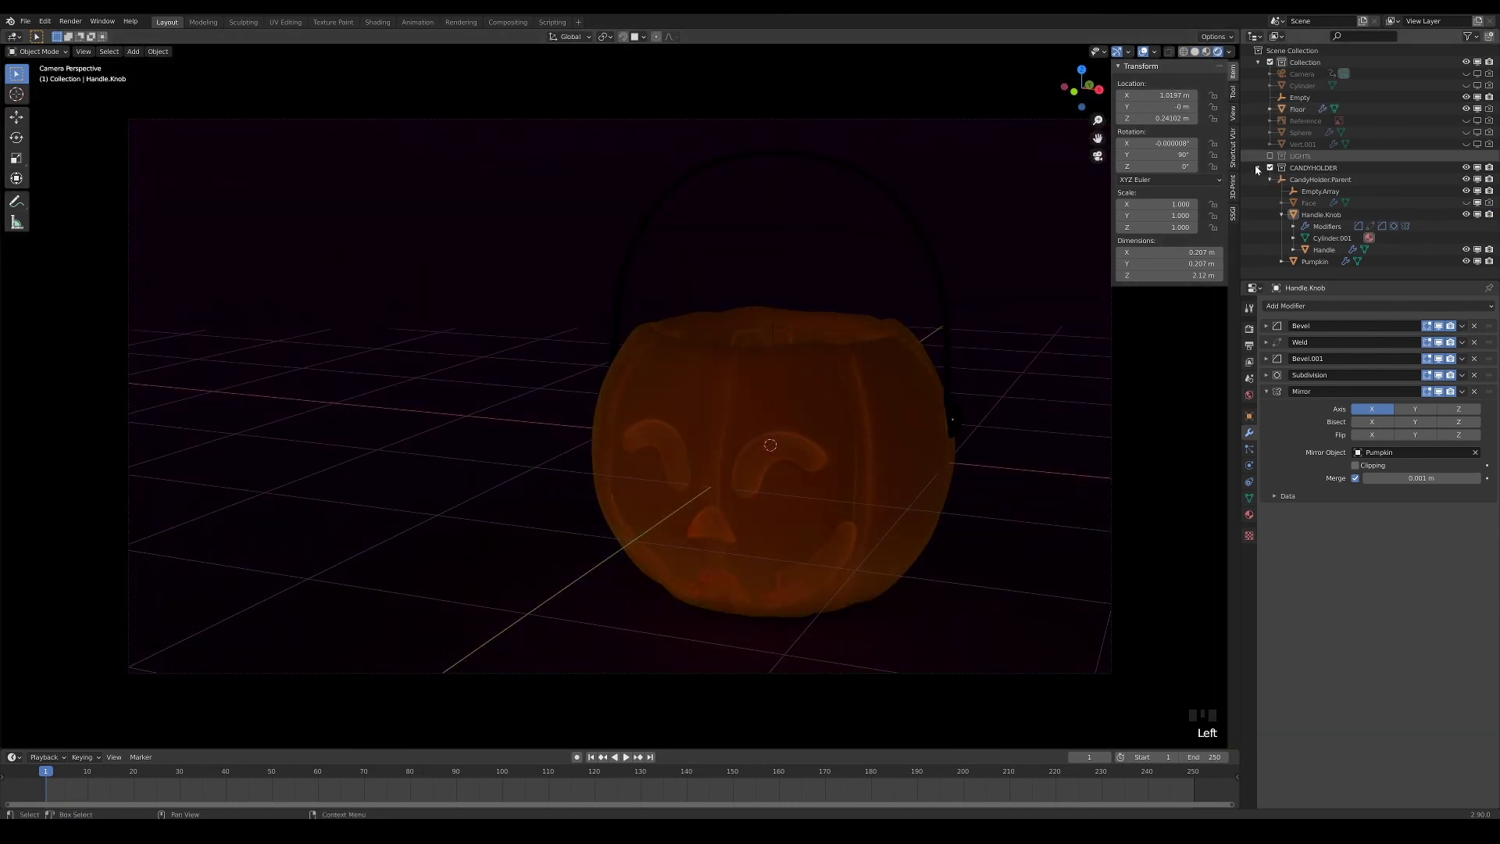
left_click(1258, 167)
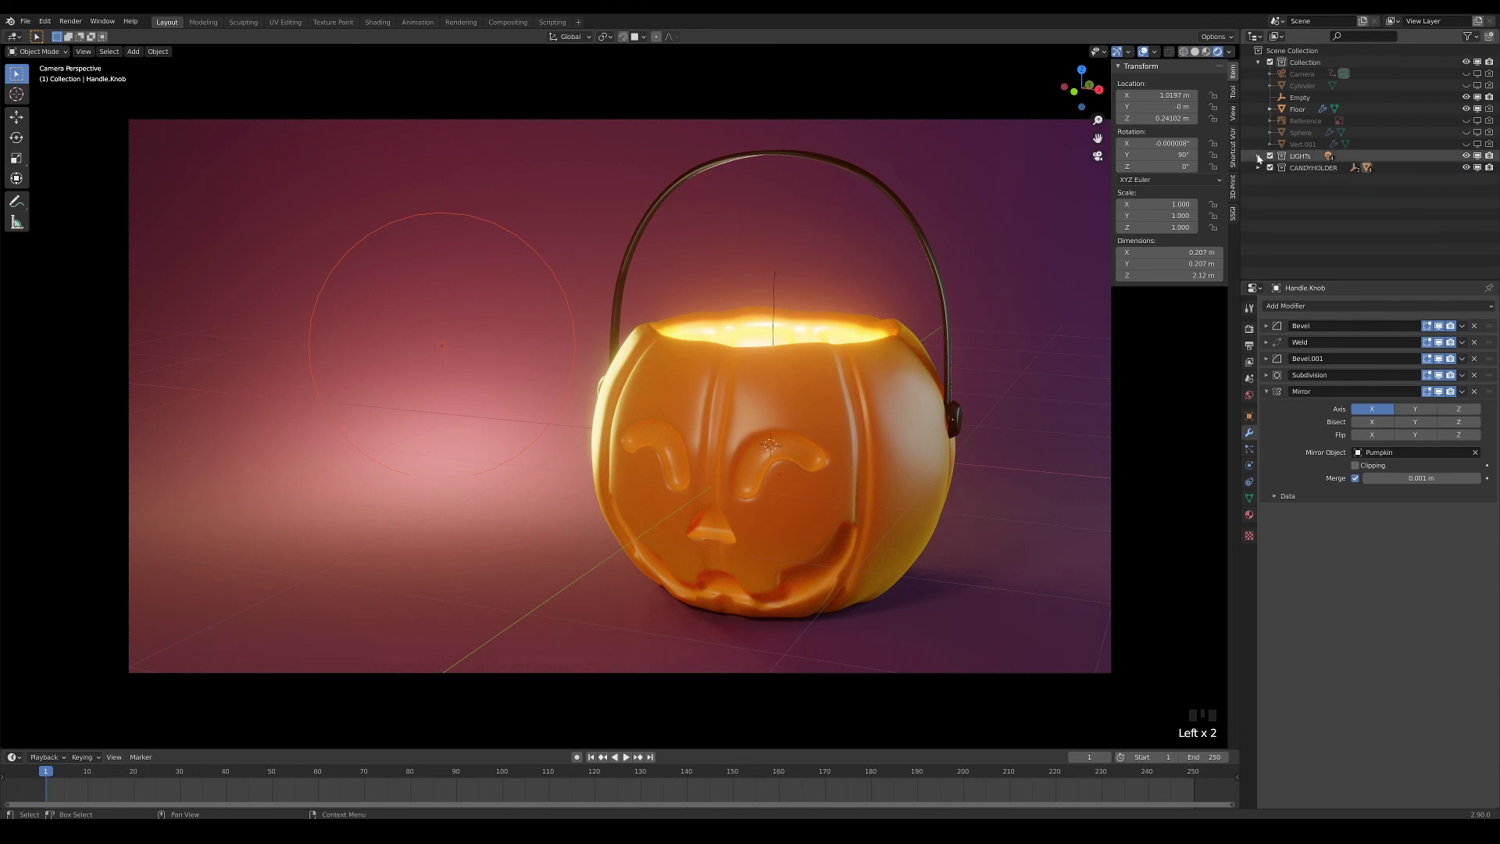
left_click(1258, 155)
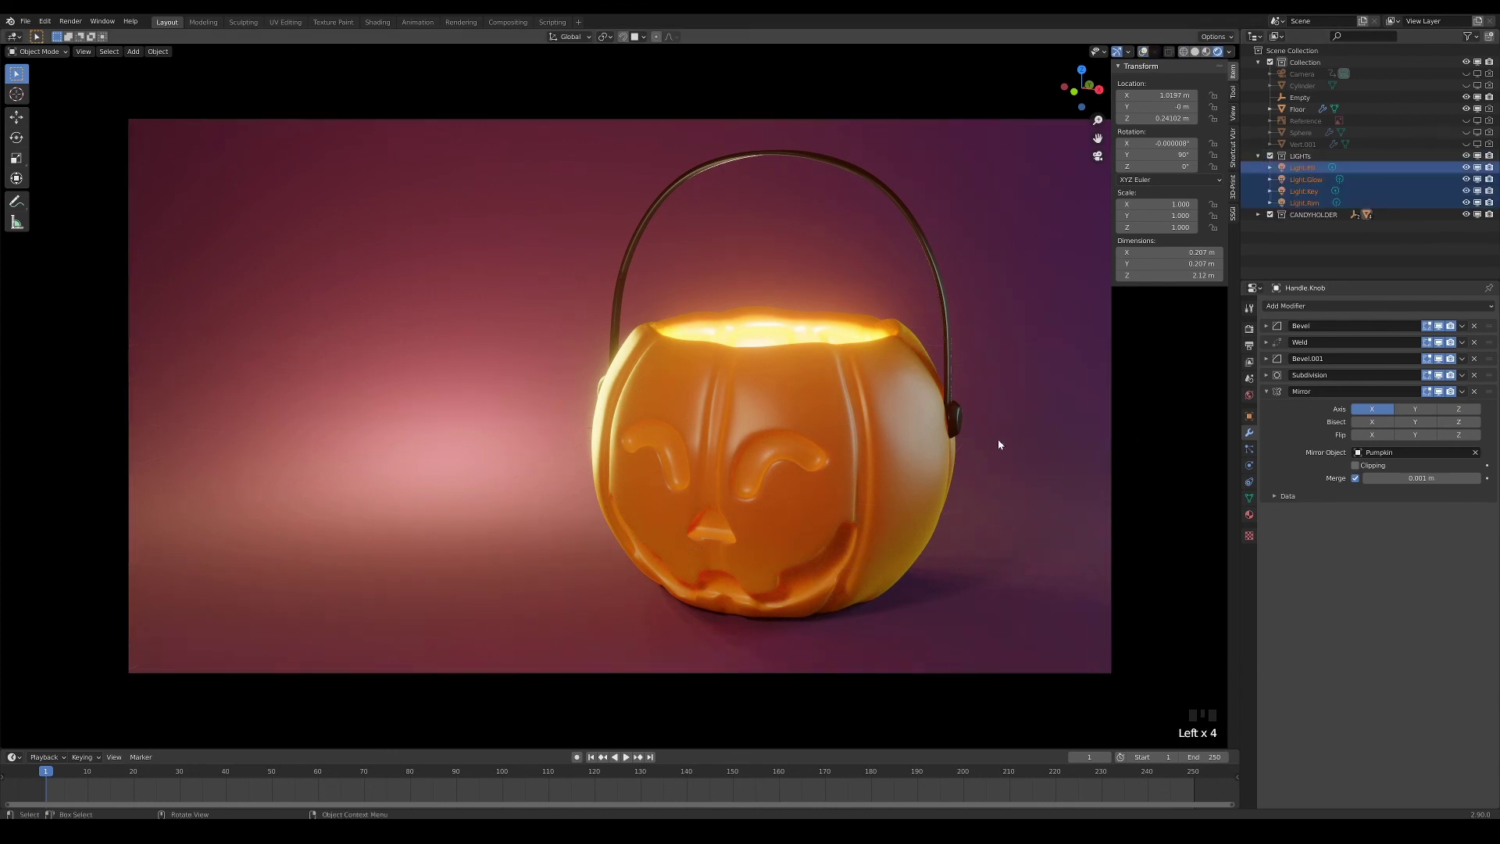